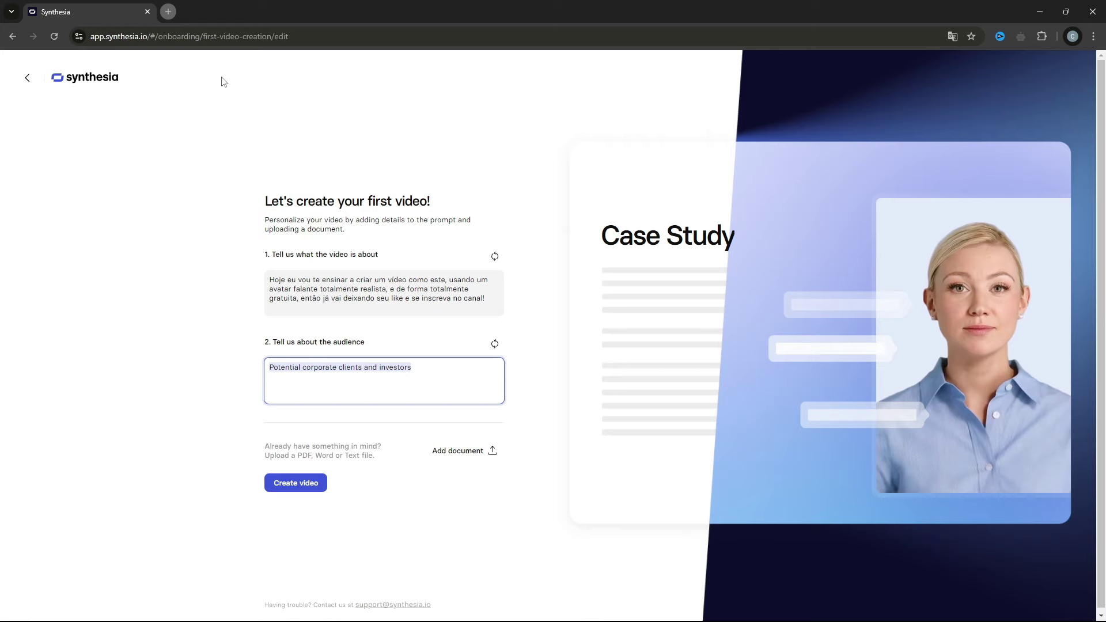
# Search Google for "tradutor" in a new browser tab.
pyautogui.click(167, 11)
pyautogui.write('tr')
pyautogui.click(151, 81)
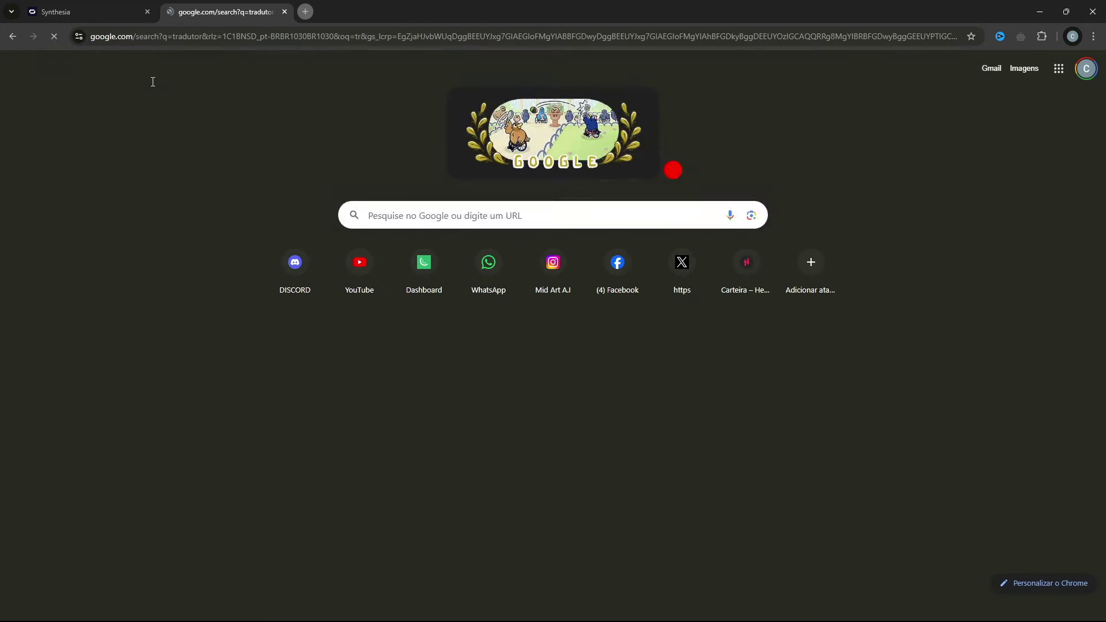
# Enter "pessoas comuns que assistem youtube" as the Portuguese text to translate into English.
pyautogui.click(317, 158)
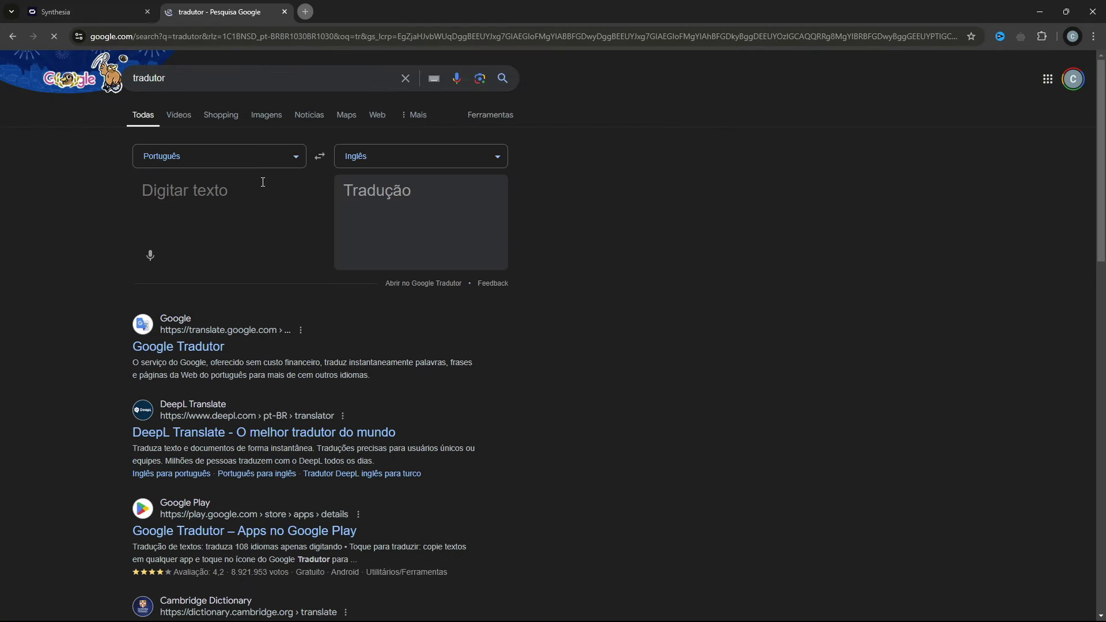
pyautogui.write('pessoas c')
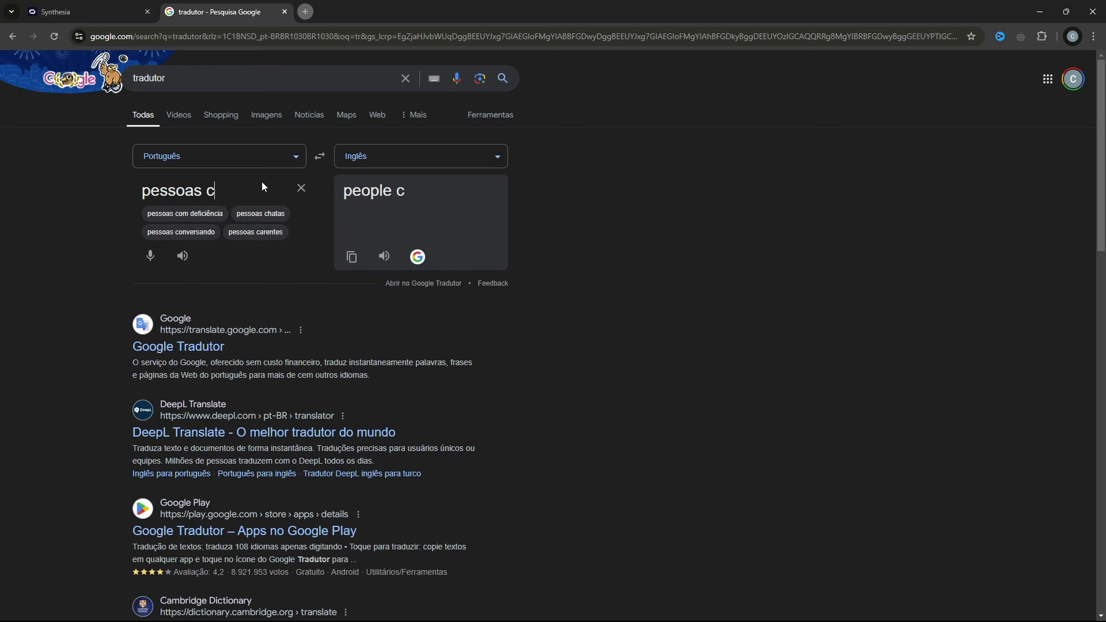
pyautogui.write('omuns')
pyautogui.write(' que ass')
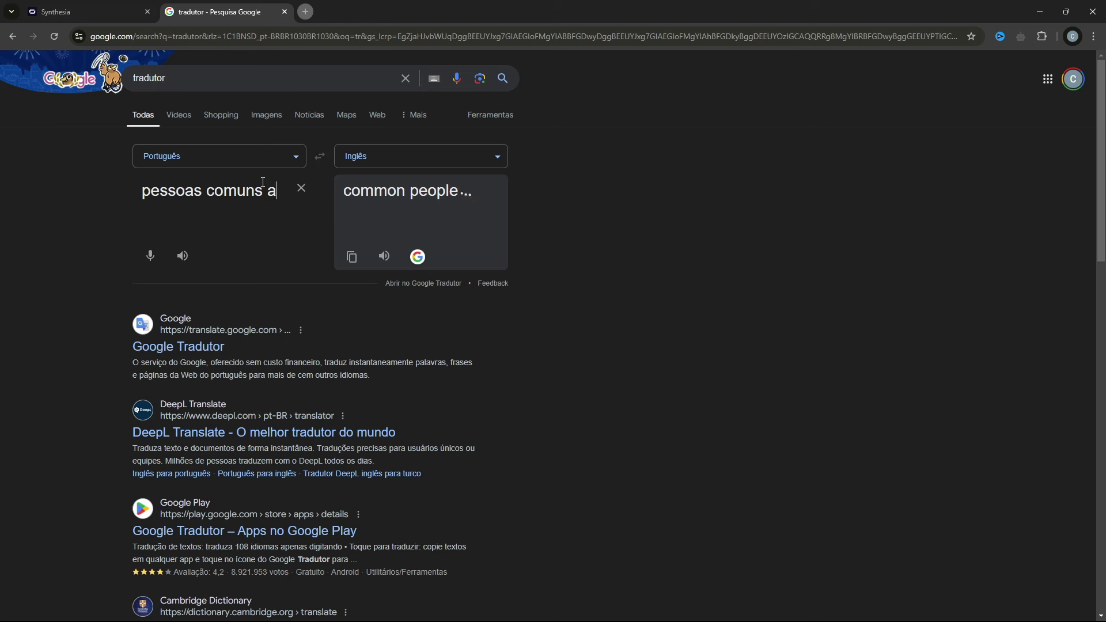
pyautogui.write('istem')
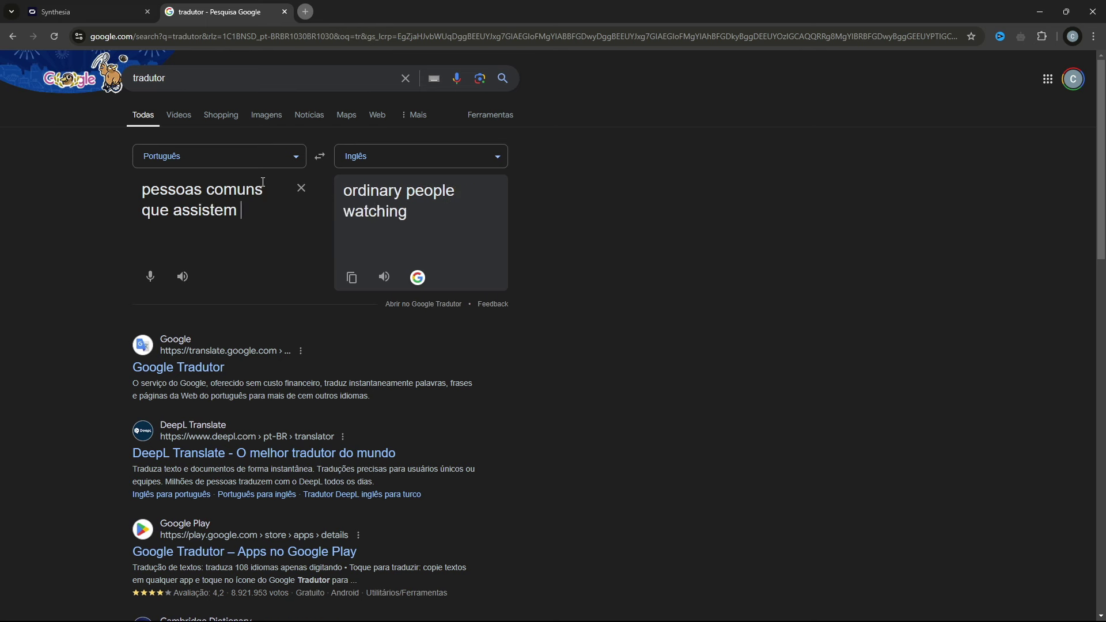
pyautogui.press('BackSpace')
pyautogui.press('BackSpace')
pyautogui.press('BackSpace')
pyautogui.press('BackSpace')
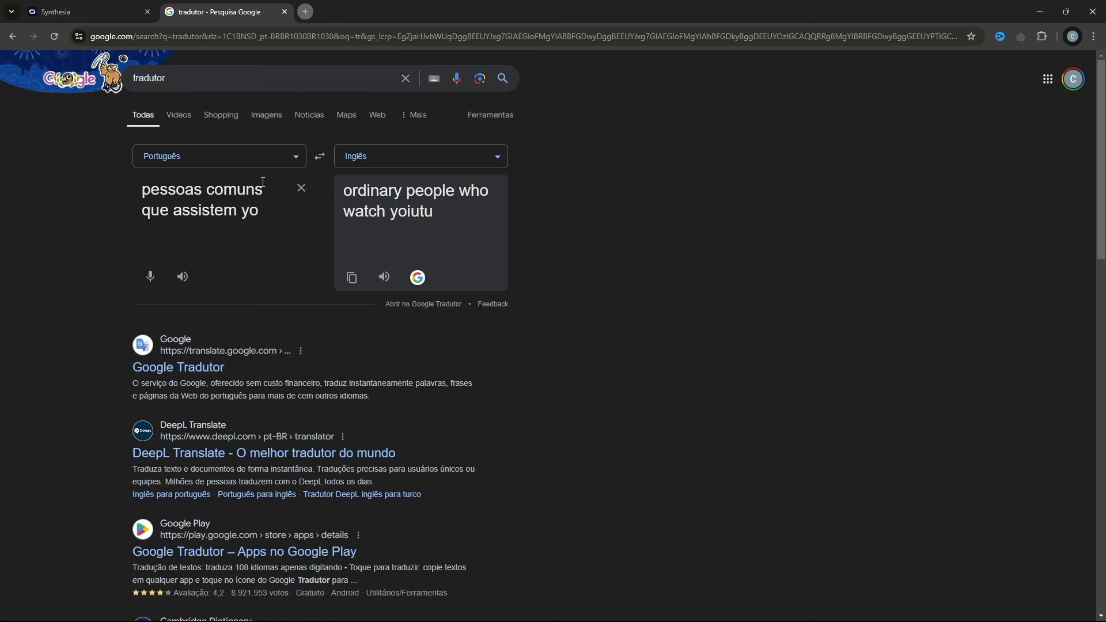
pyautogui.write('utube')
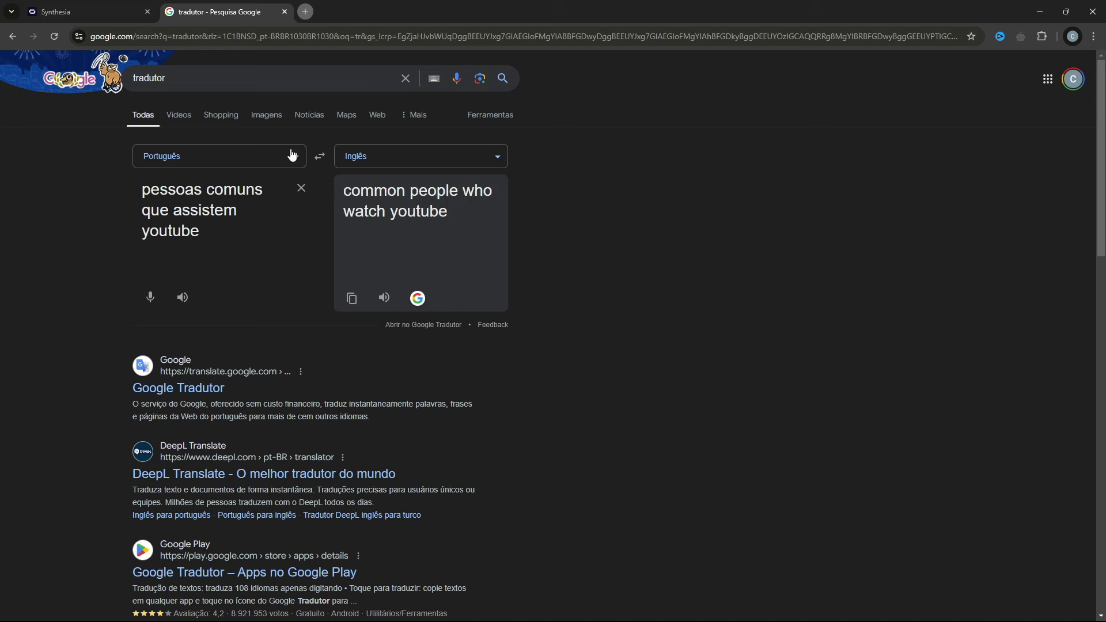
# Copy the English translation, replace the audience text in Synthesia with "common people who watch youtube", and create the video.
pyautogui.click(350, 299)
pyautogui.click(136, 12)
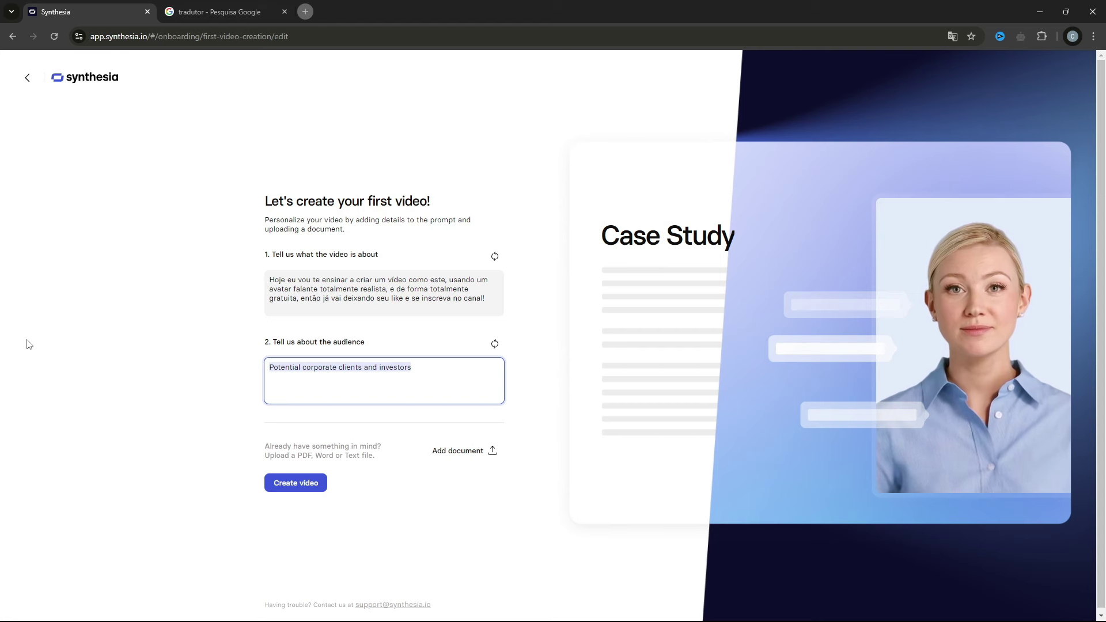
pyautogui.hotkey('ctrl', 'v')
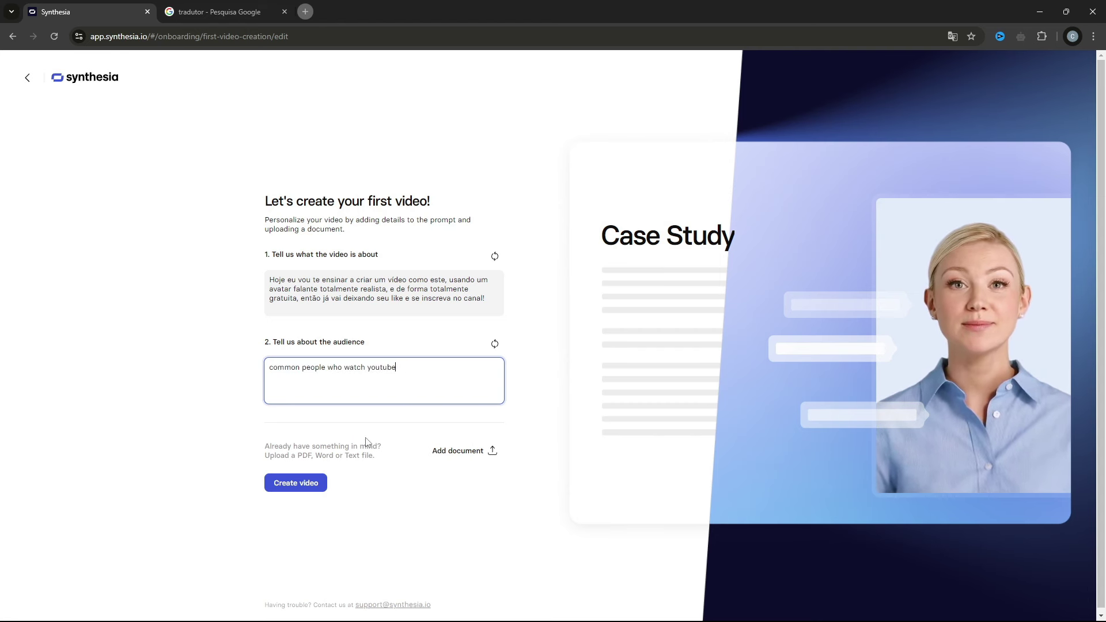
pyautogui.click(295, 486)
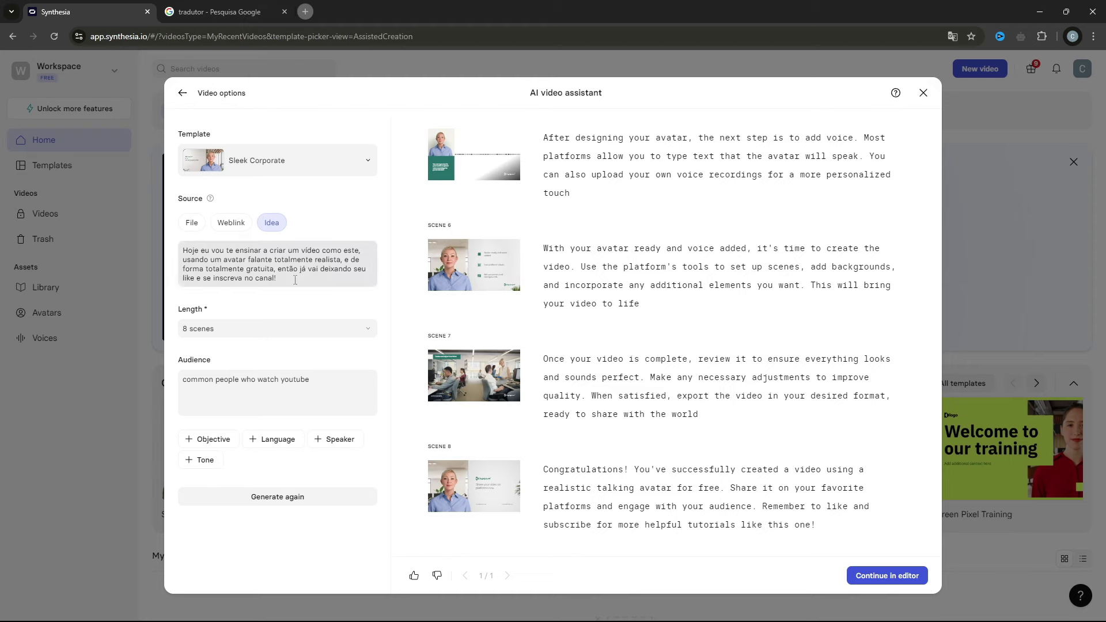
# Review the generated scene scripts, the source idea and the available templates, and close the AI video assistant.
pyautogui.scroll(5, 556, 300)
pyautogui.scroll(3, 556, 301)
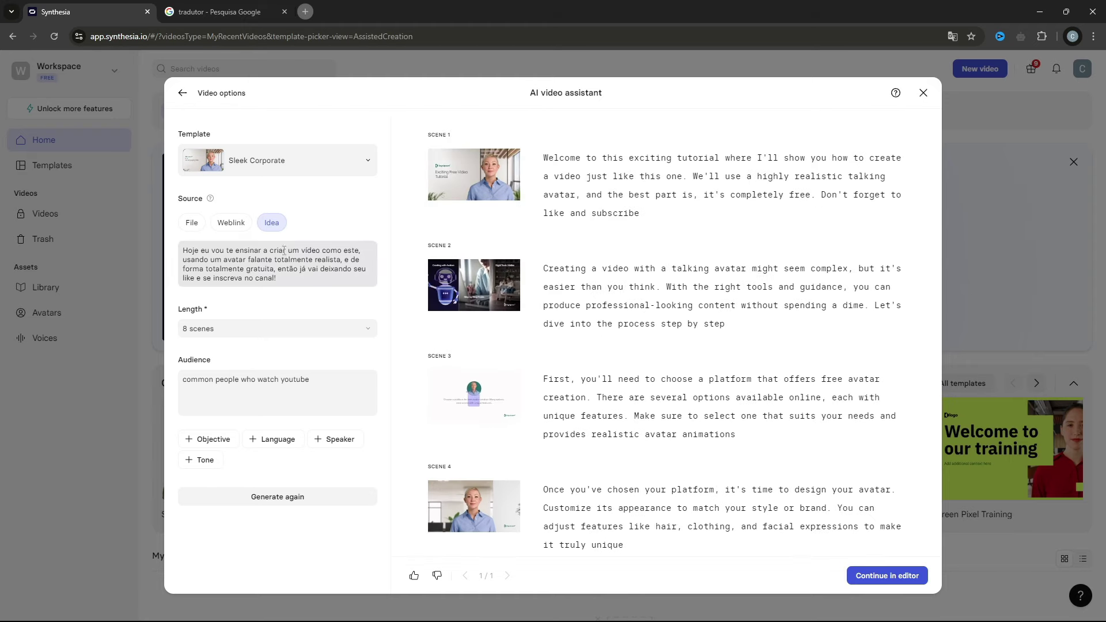
pyautogui.moveTo(282, 278); pyautogui.dragTo(201, 248)
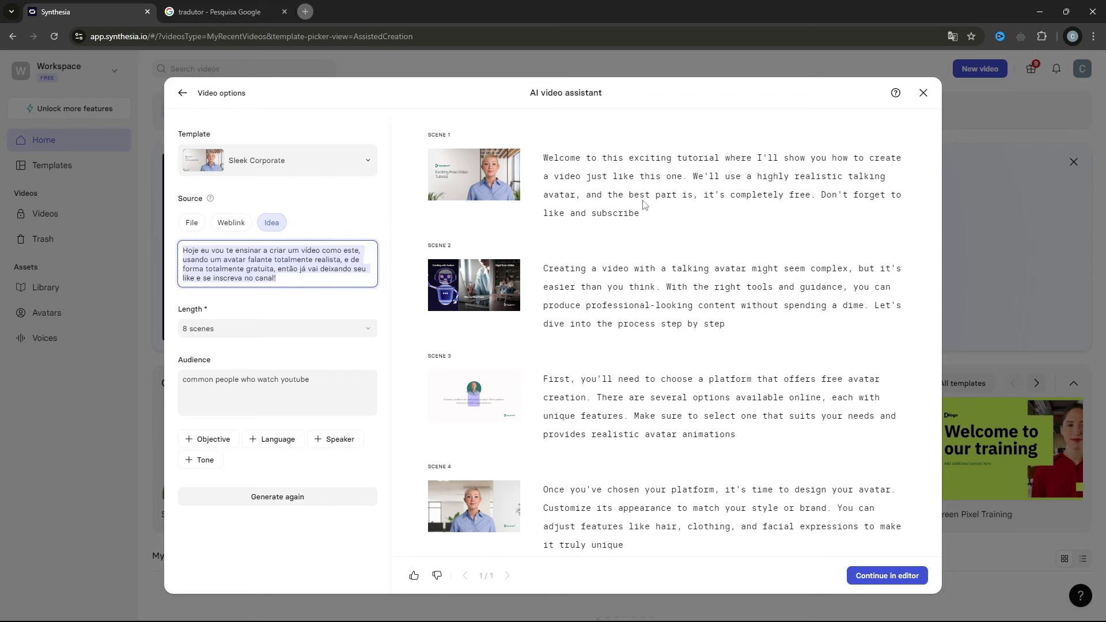
pyautogui.click(377, 353)
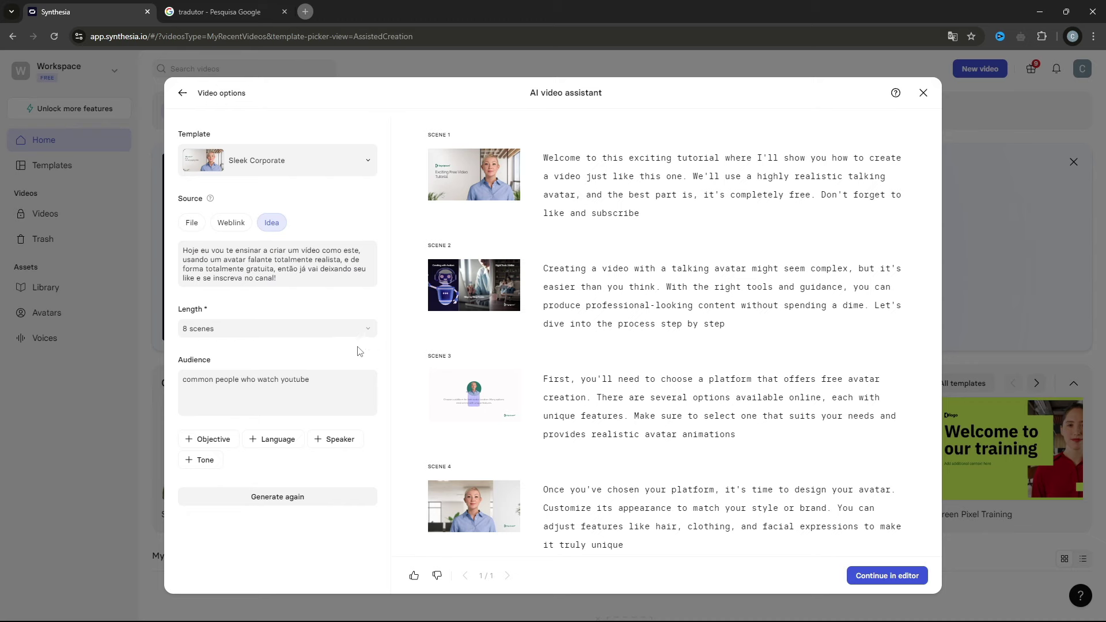
pyautogui.click(368, 163)
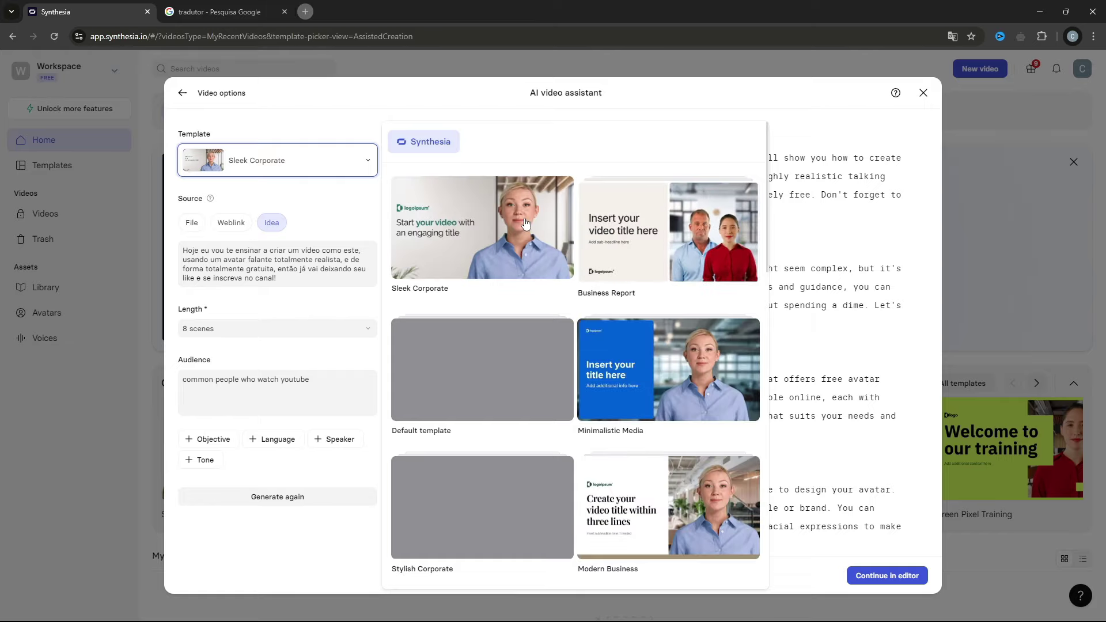
pyautogui.click(922, 93)
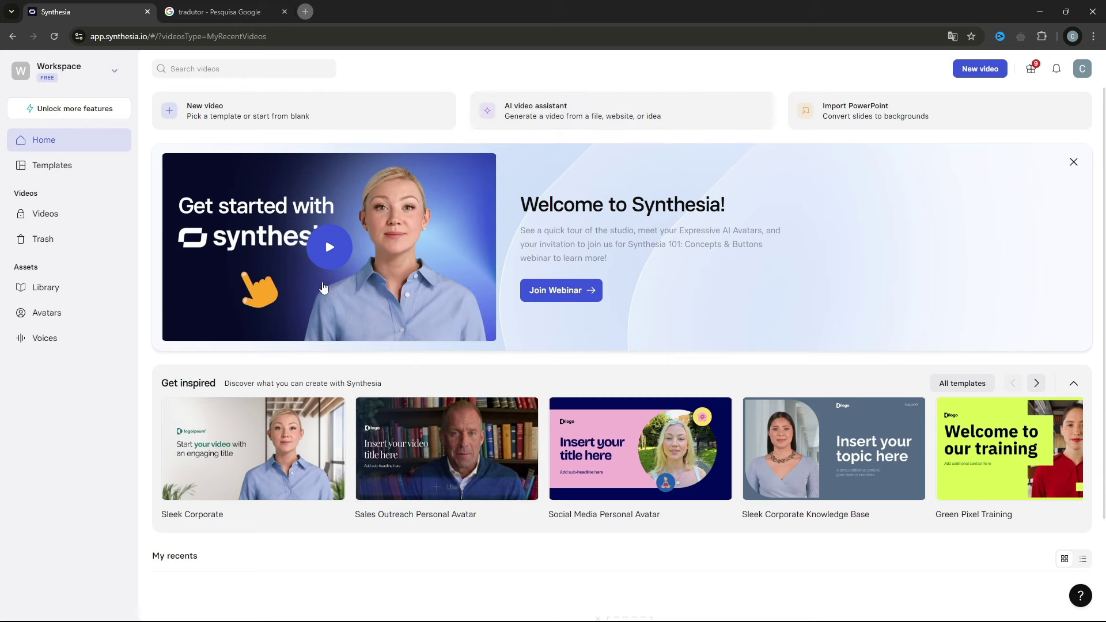
# Browse the Synthesia template gallery to examine the available video designs.
pyautogui.moveTo(1036, 476)
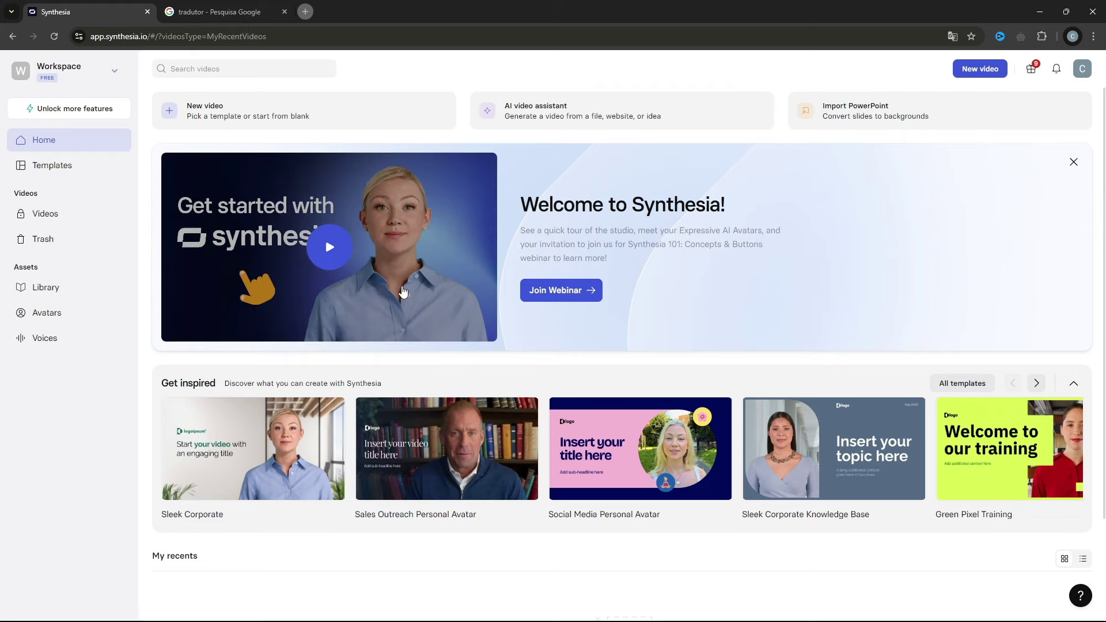
pyautogui.click(73, 168)
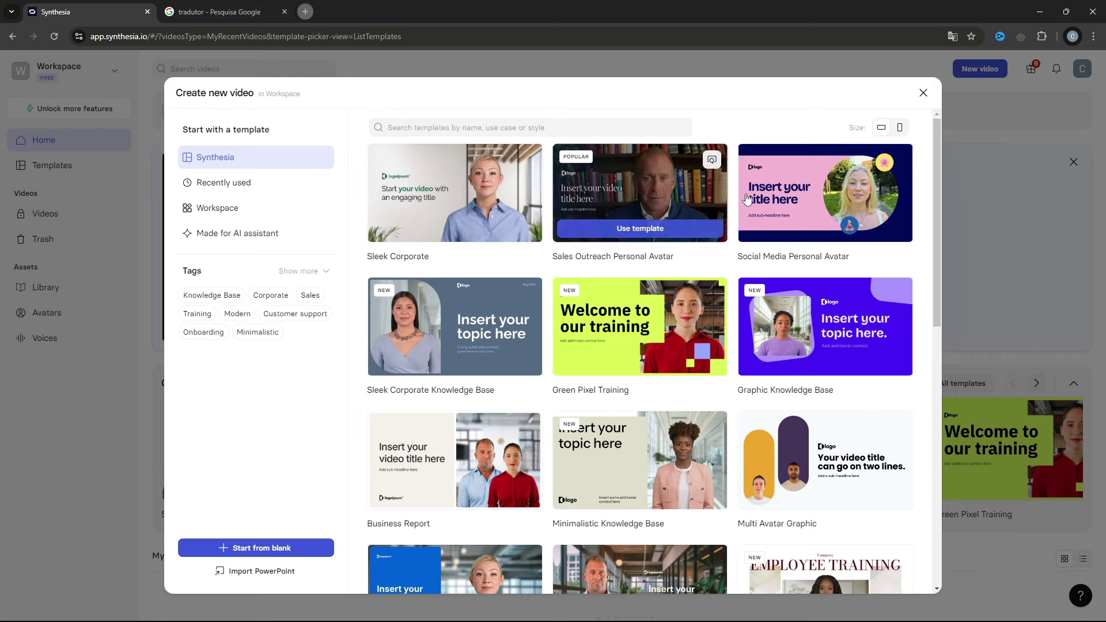
pyautogui.scroll(-3, 455, 404)
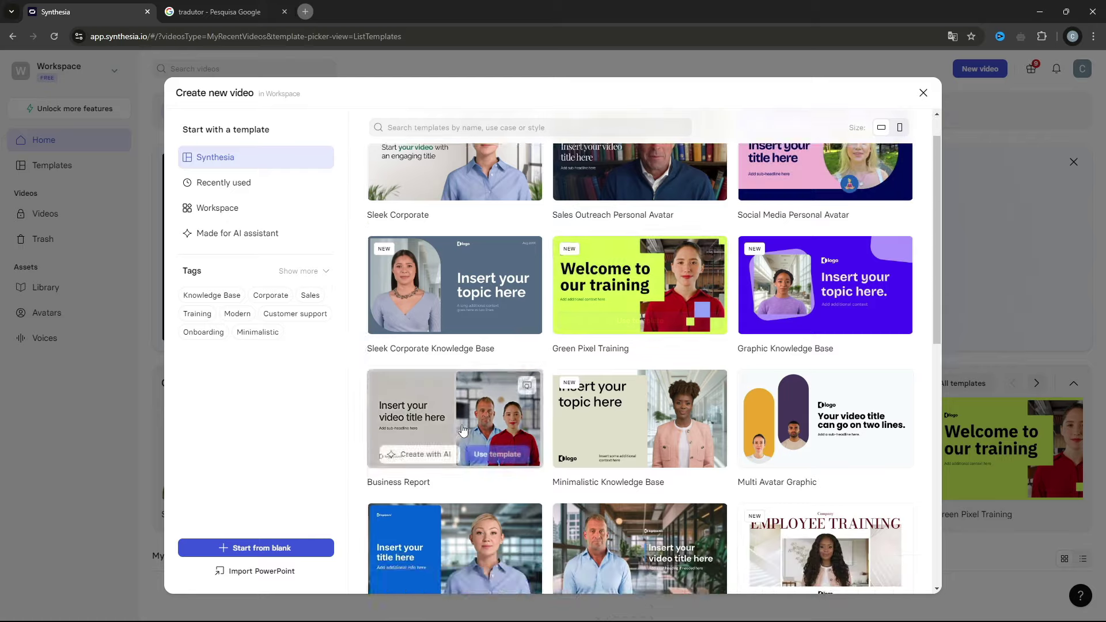
pyautogui.press('Escape')
pyautogui.click(243, 119)
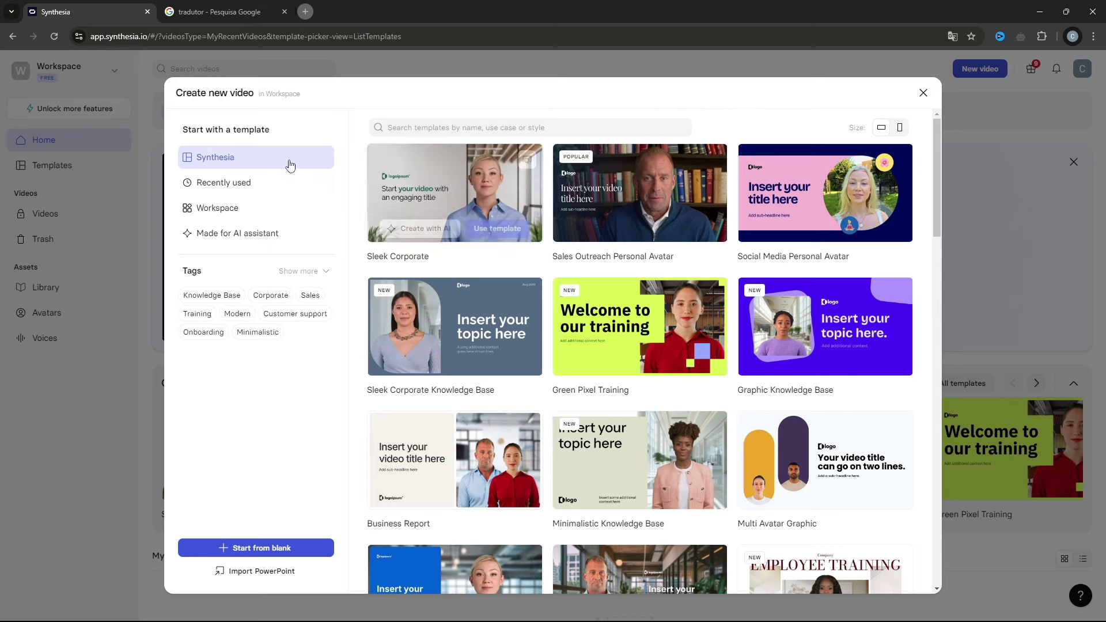
pyautogui.moveTo(608, 228)
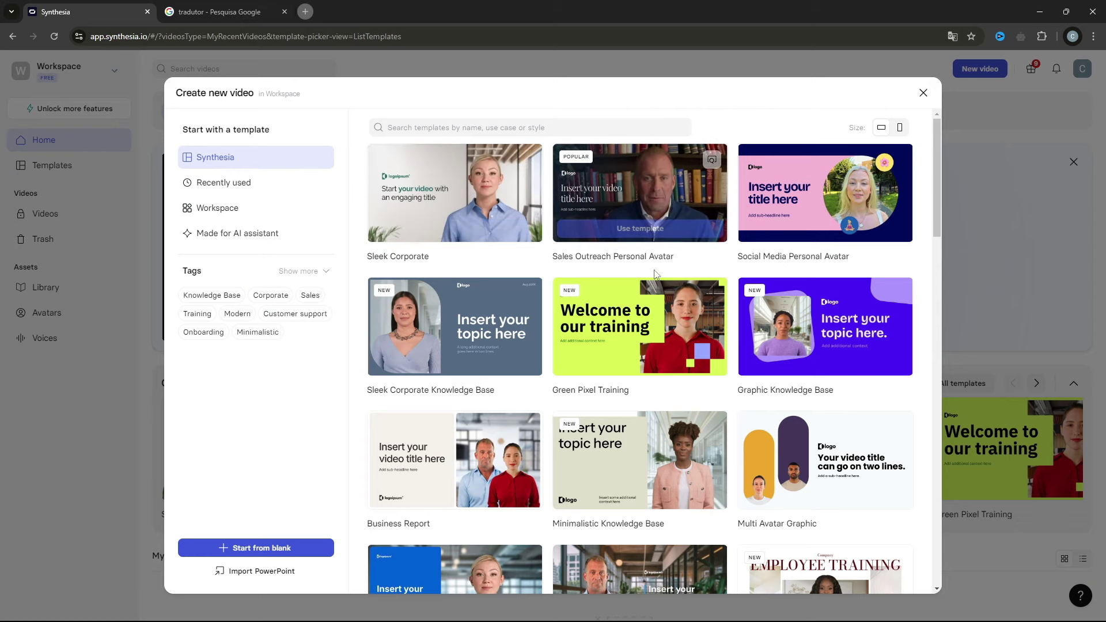
pyautogui.scroll(-1, 655, 272)
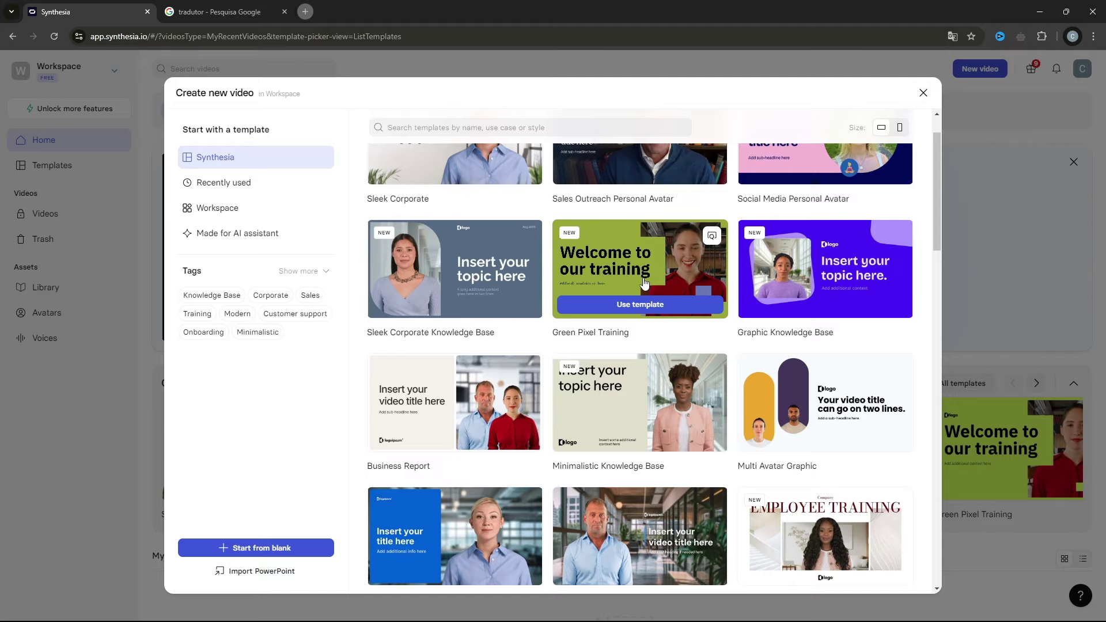
pyautogui.scroll(-1, 644, 283)
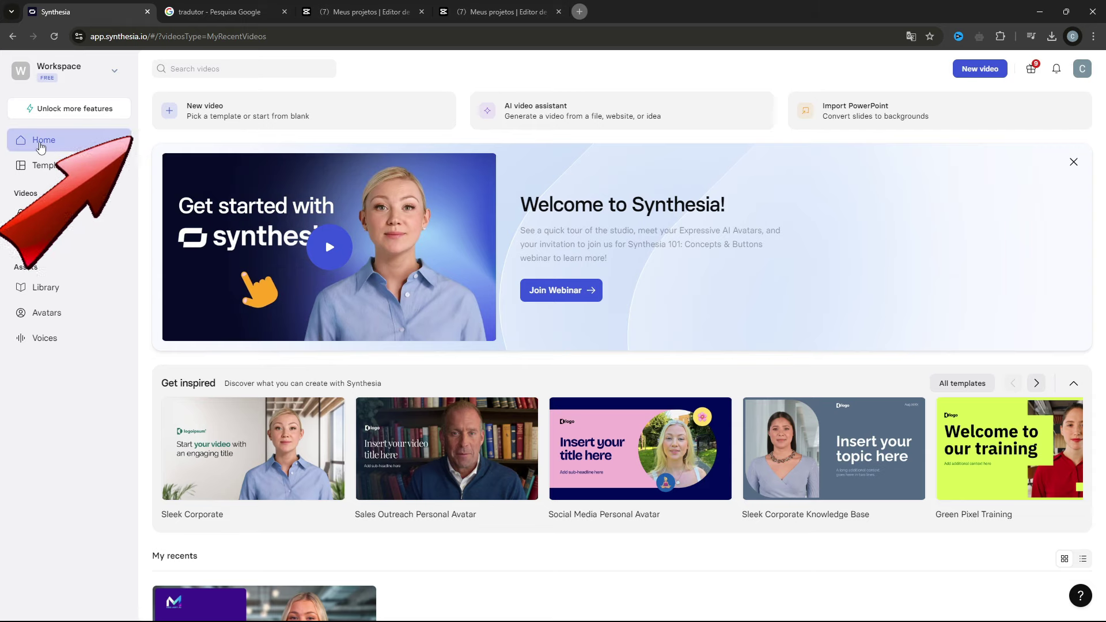
# Create a new video from the Minimalistic Media template.
pyautogui.click(224, 124)
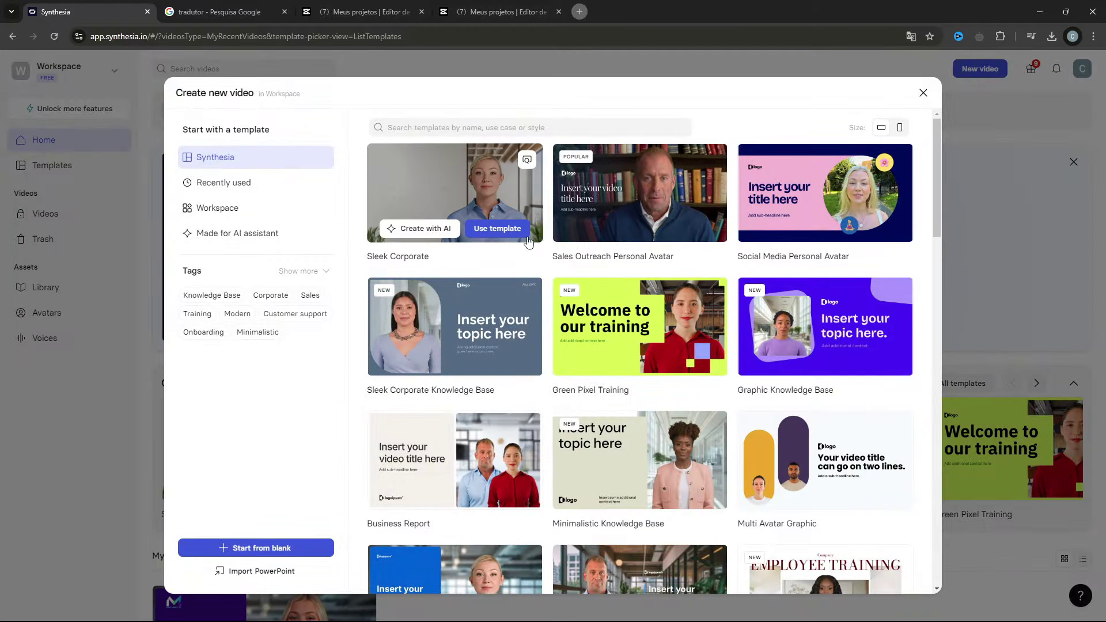
pyautogui.scroll(-4, 524, 265)
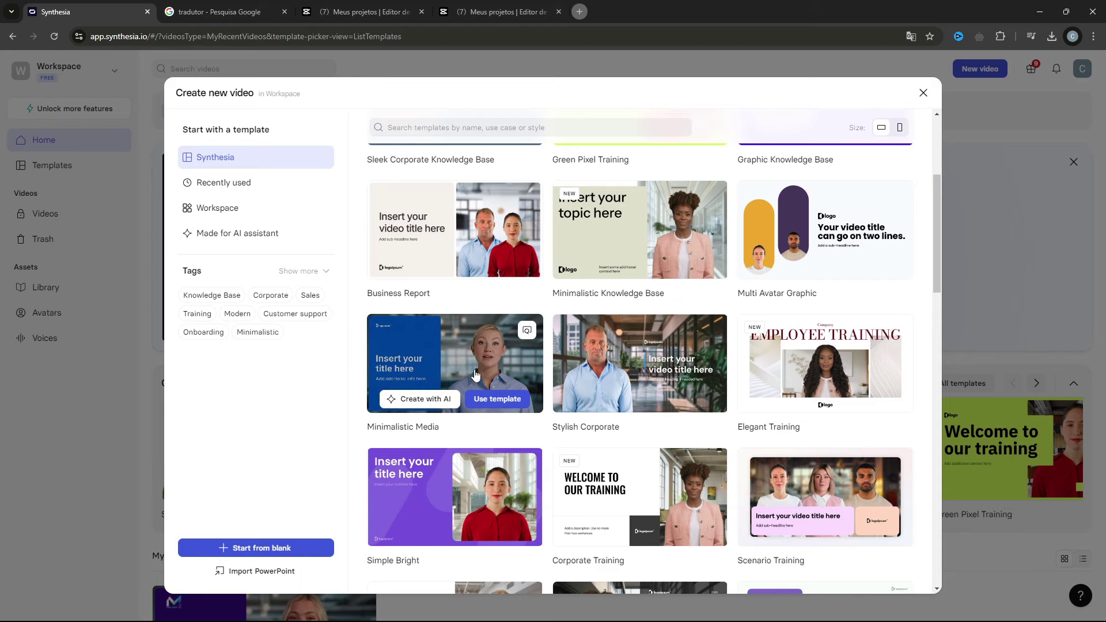
pyautogui.click(486, 400)
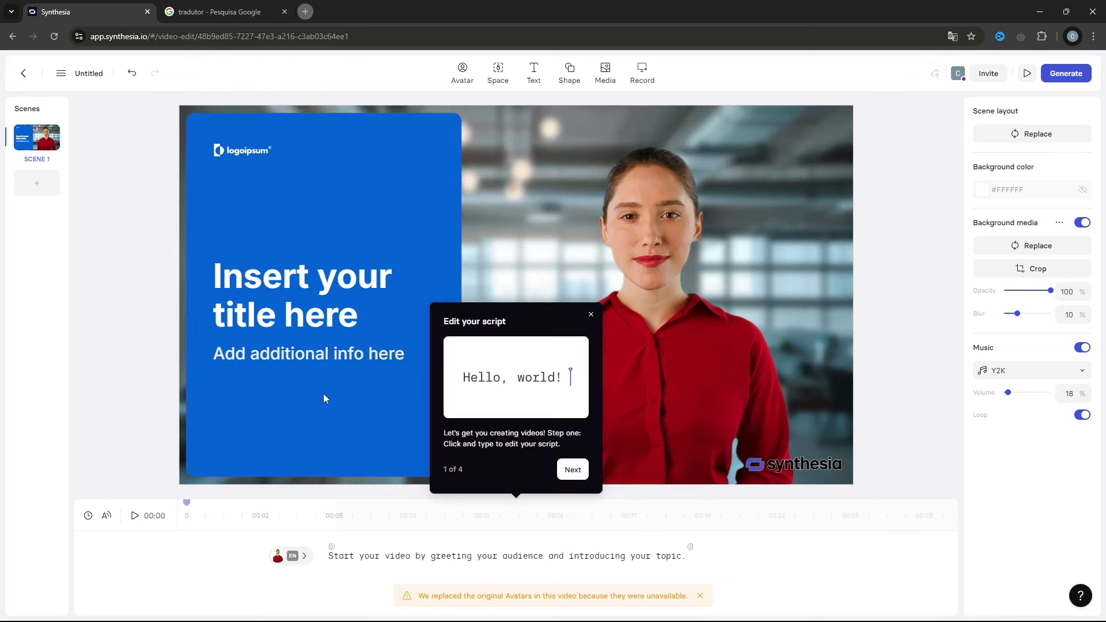
# Go through the four-part introductory tour of the video editor and finish it.
pyautogui.click(568, 472)
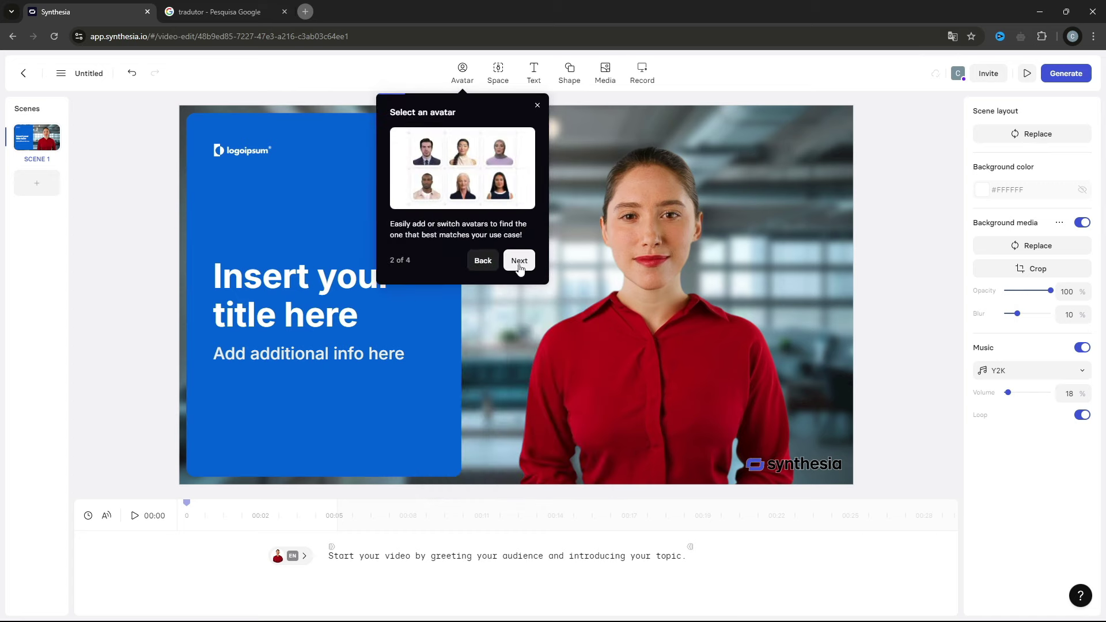
pyautogui.click(519, 264)
pyautogui.click(348, 513)
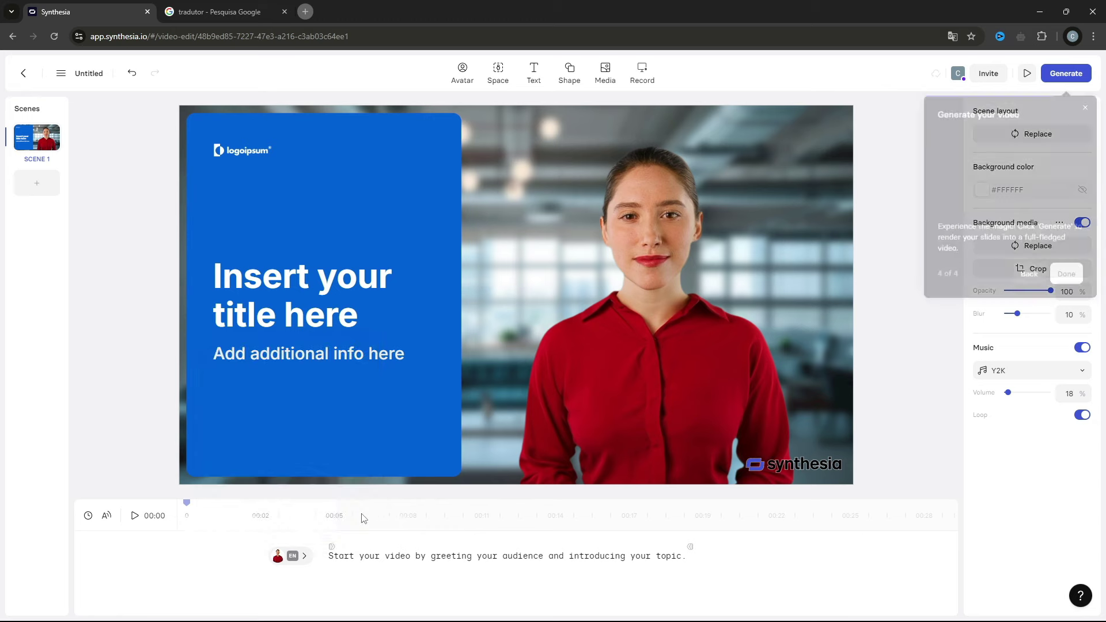
pyautogui.click(1066, 265)
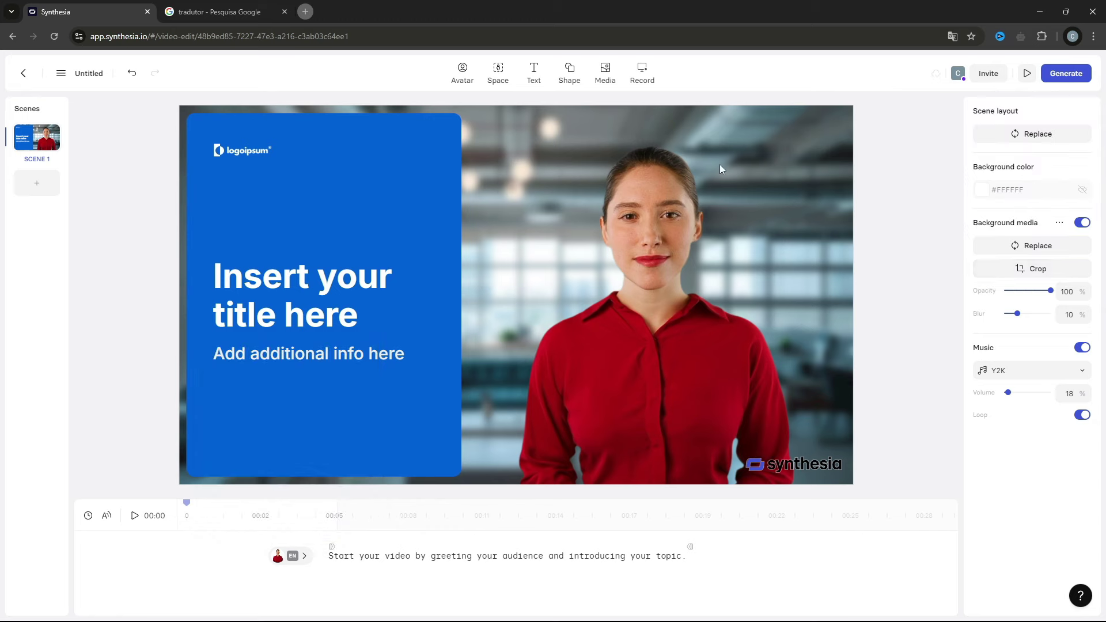
# Replace the scene's speaker Alex with the Ada avatar standing outdoors in a white top.
pyautogui.click(631, 234)
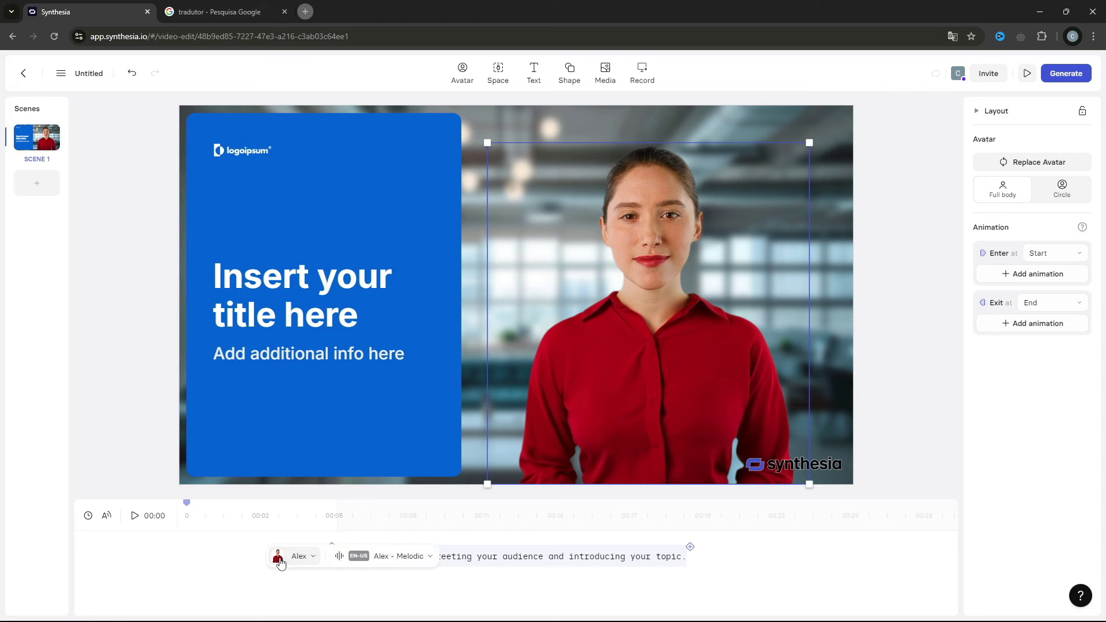
pyautogui.click(298, 558)
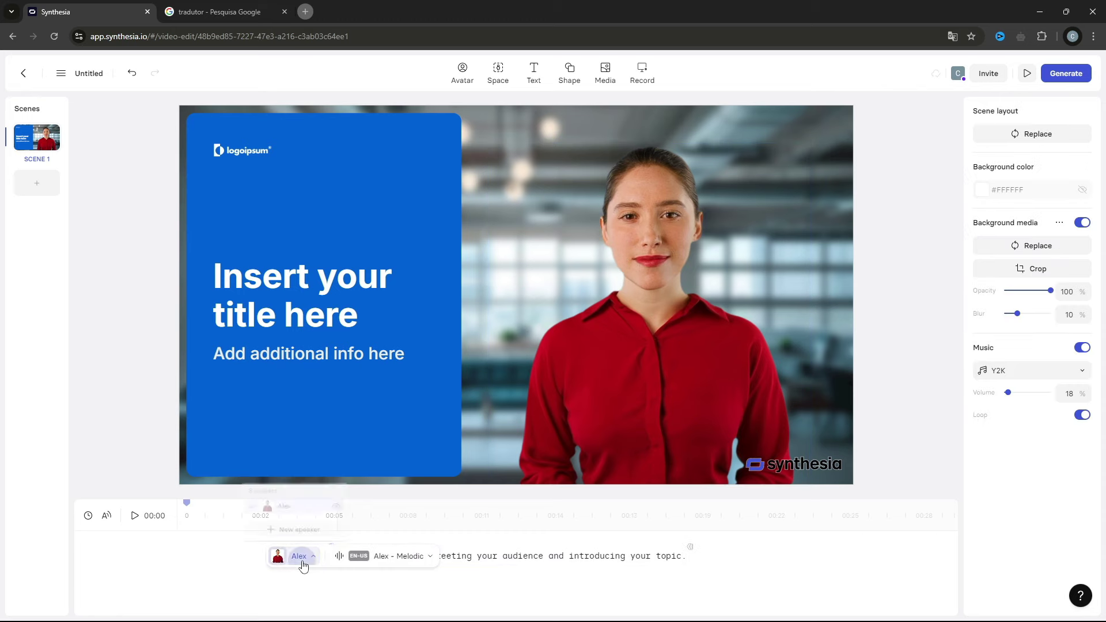
pyautogui.click(307, 527)
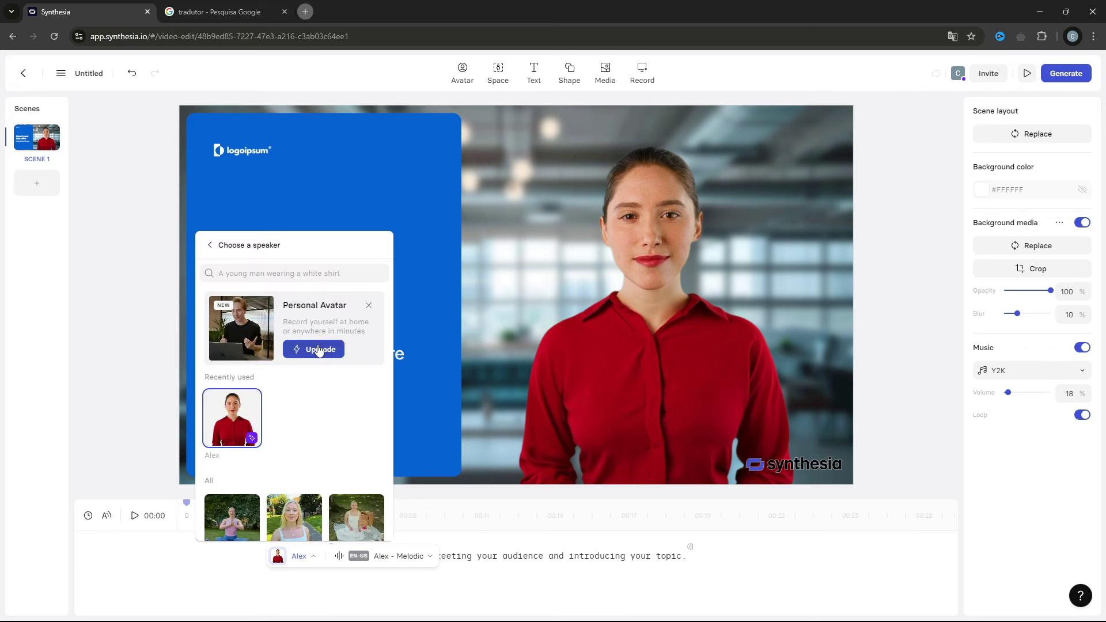
pyautogui.scroll(-2, 312, 405)
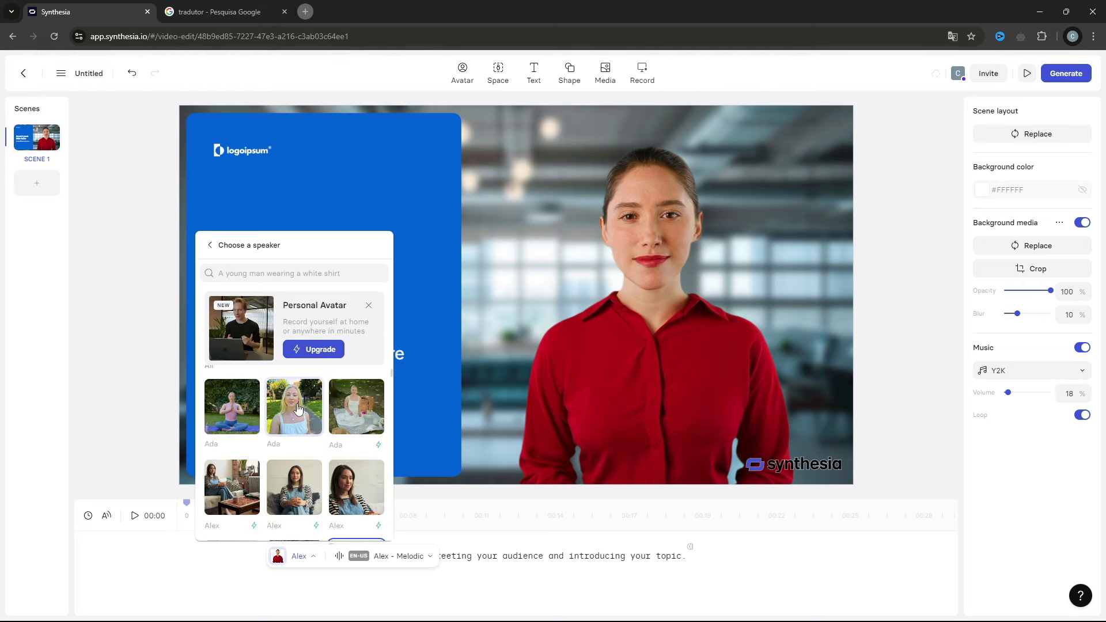
pyautogui.click(289, 406)
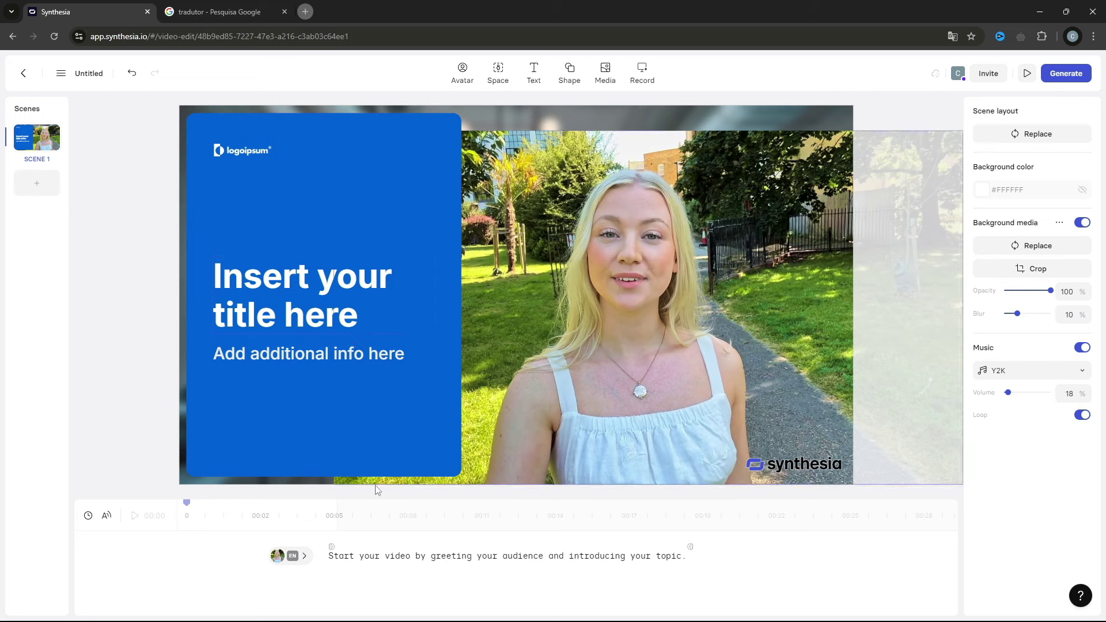
# Browse the avatars available as a new speaker for the scene's script.
pyautogui.click(280, 560)
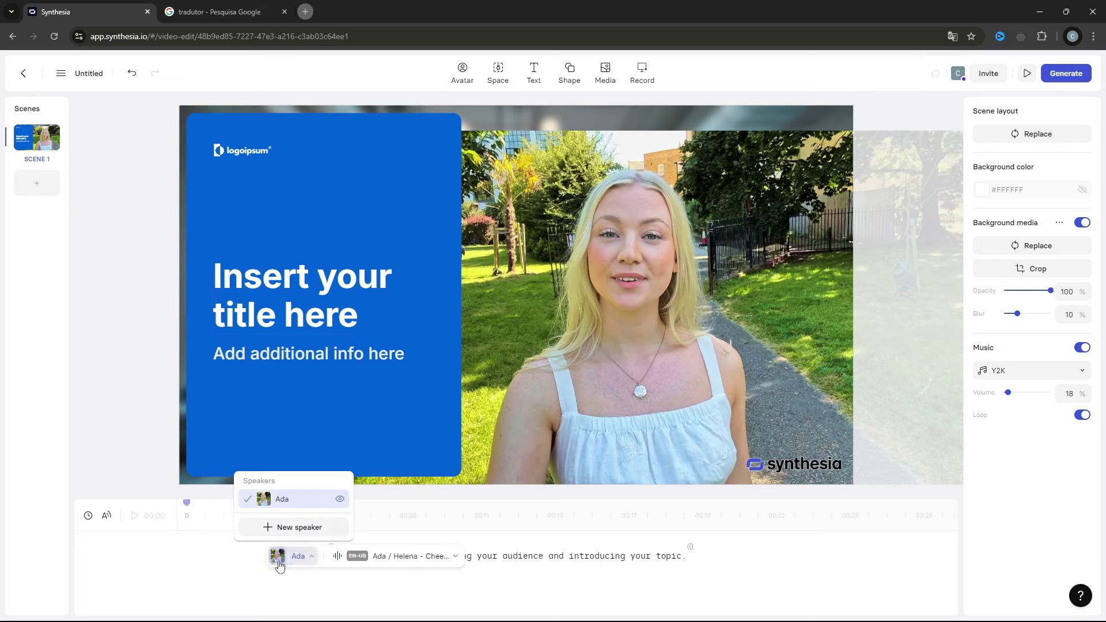
pyautogui.click(281, 527)
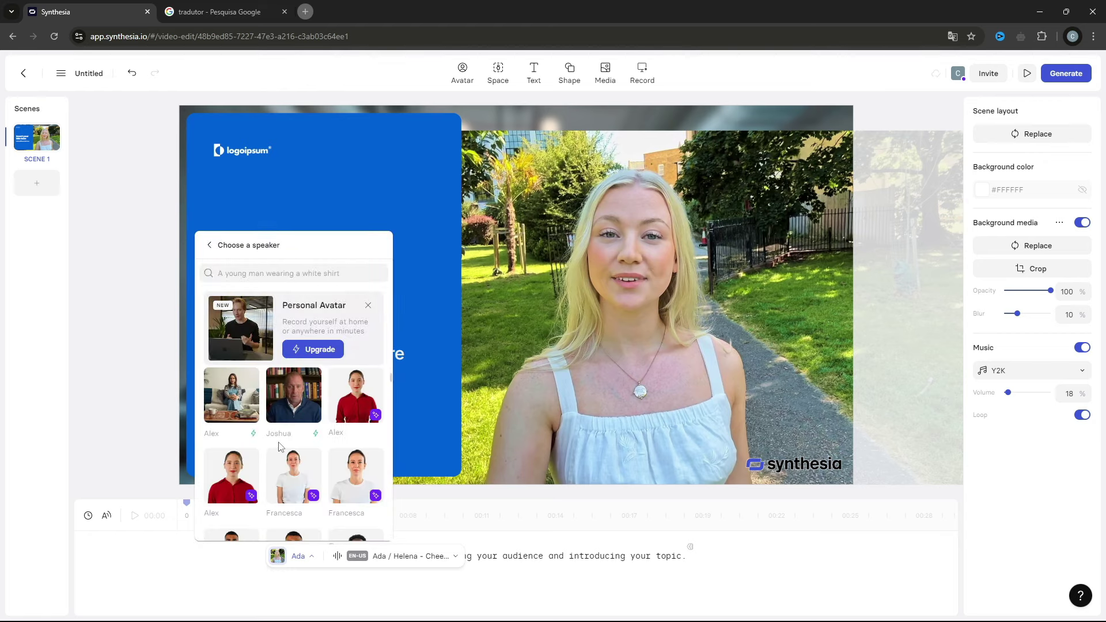
pyautogui.scroll(-5, 298, 439)
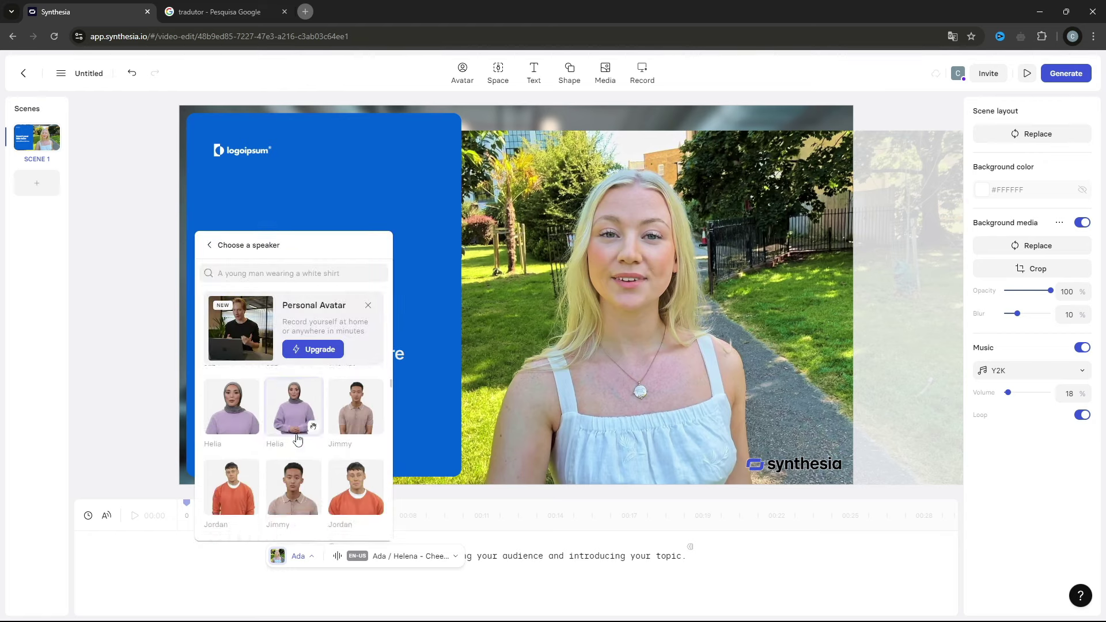
pyautogui.scroll(-5, 298, 440)
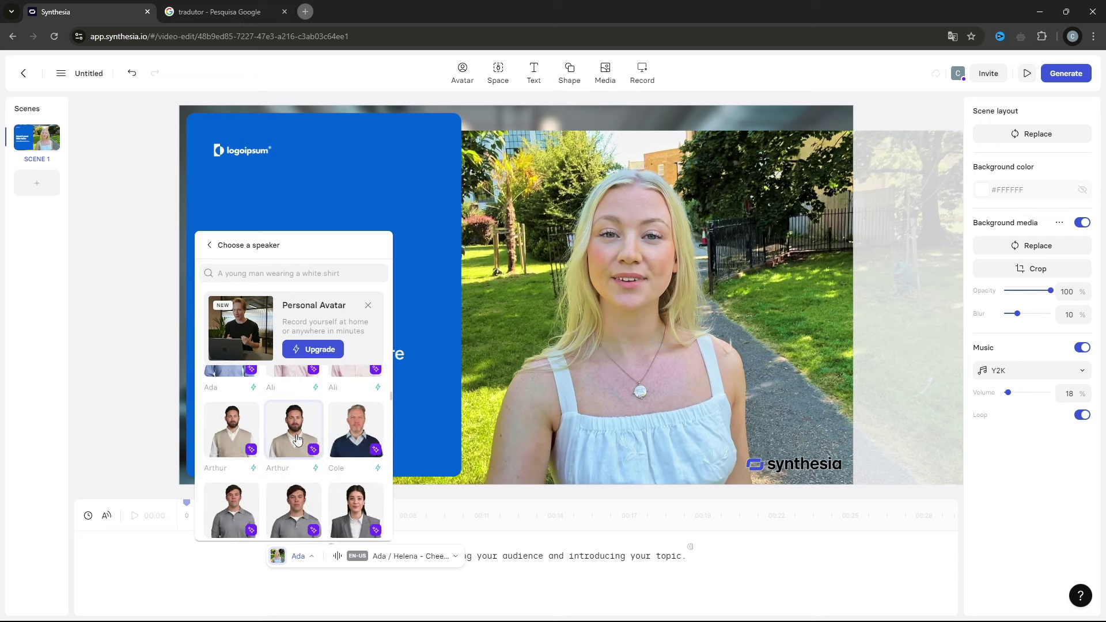
pyautogui.scroll(-1, 298, 439)
# Preview the EN-US voice Natural and assign it to the speaker Ada.
pyautogui.click(410, 556)
pyautogui.scroll(-5, 404, 432)
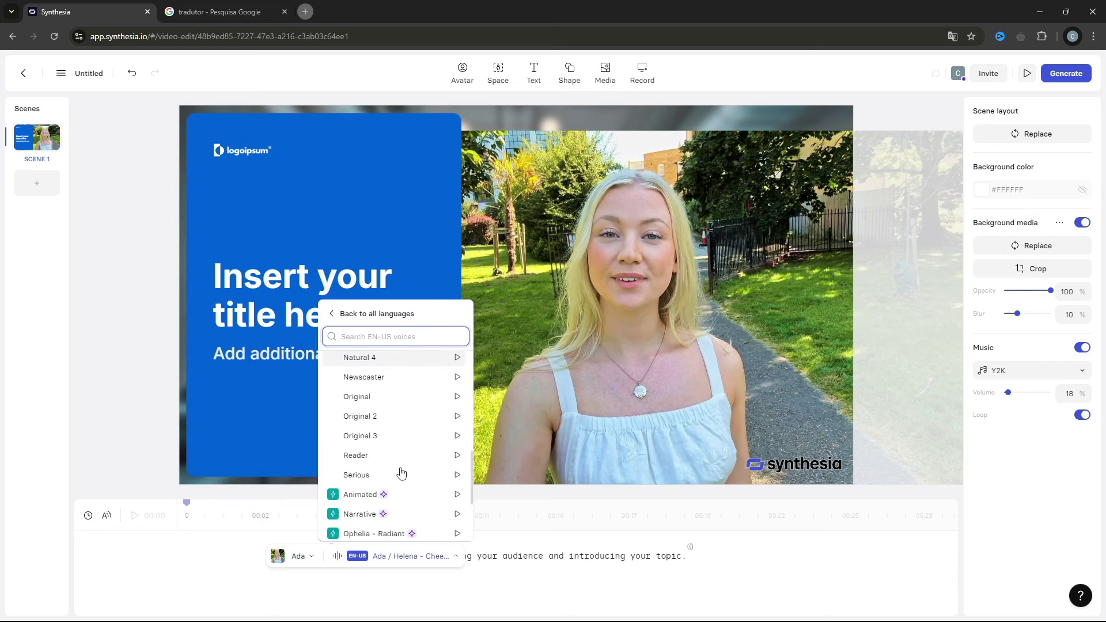
pyautogui.scroll(-2, 398, 459)
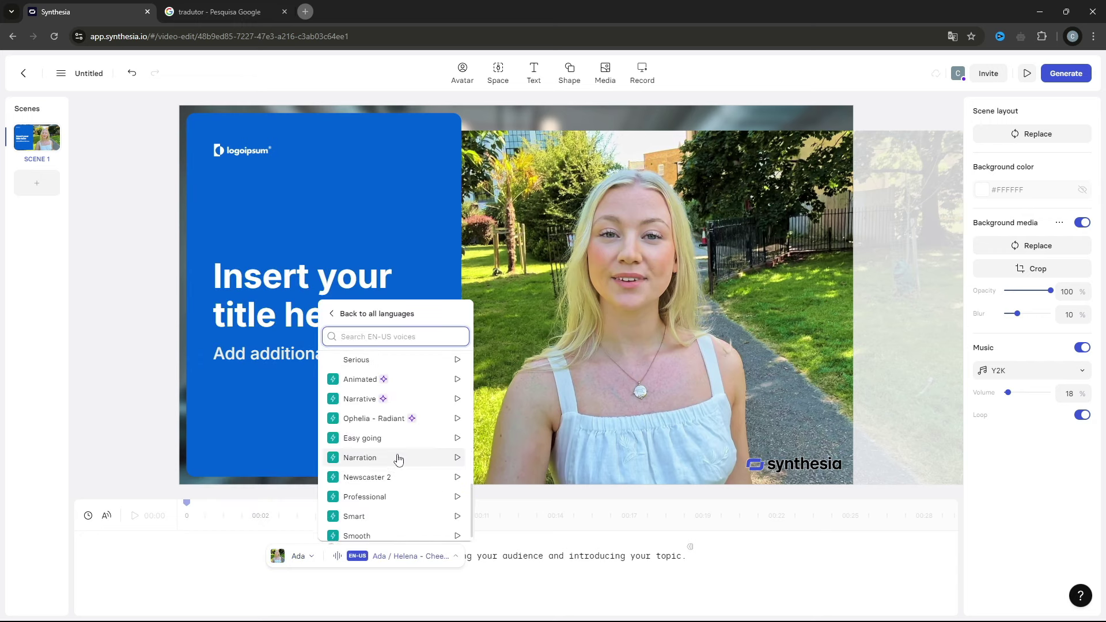
pyautogui.scroll(-1, 398, 460)
pyautogui.scroll(3, 395, 459)
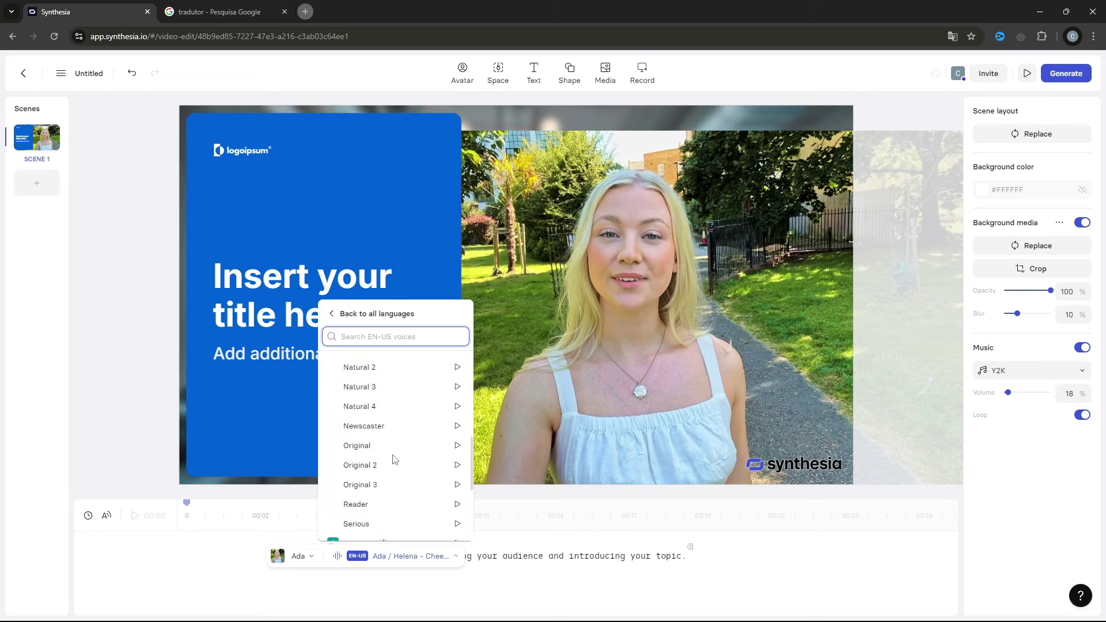
pyautogui.scroll(3, 394, 459)
pyautogui.scroll(-1, 377, 455)
pyautogui.click(455, 413)
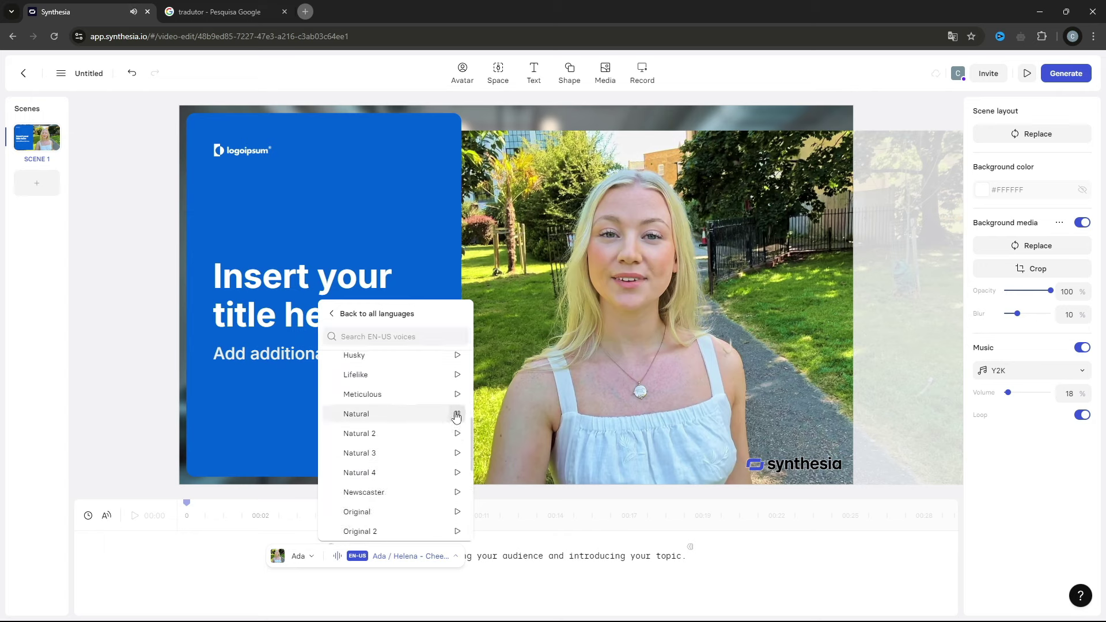
pyautogui.click(410, 420)
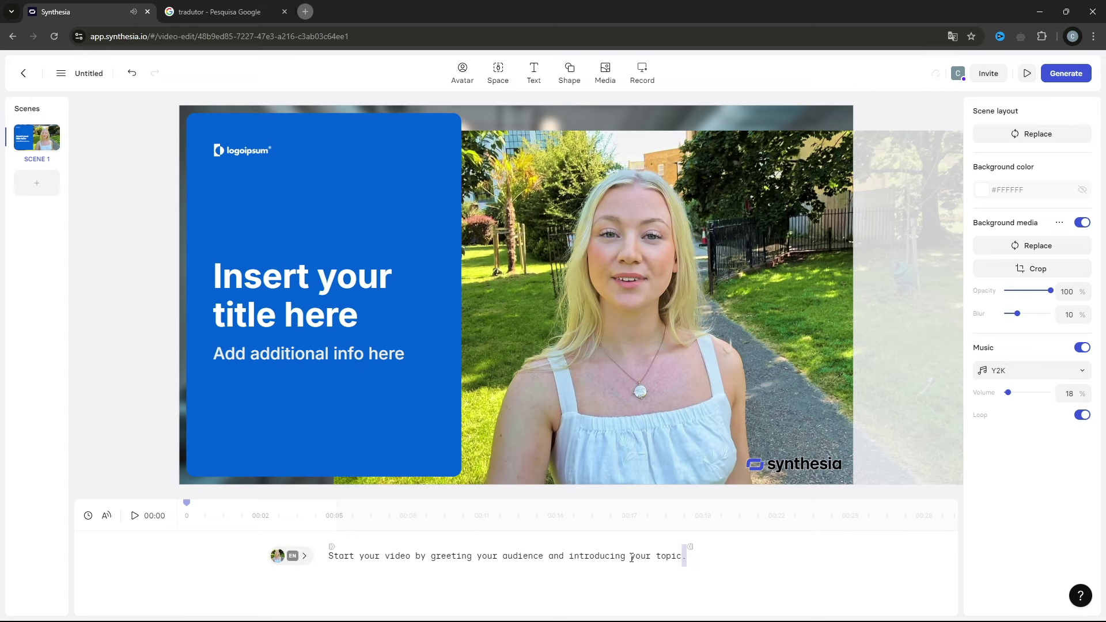
# Replace the scene's script with the Portuguese text beginning "Hoje eu vou te mostrar como criar um vídeo como este. Usando um avatar falante altamente realista".
pyautogui.moveTo(632, 558); pyautogui.dragTo(336, 557)
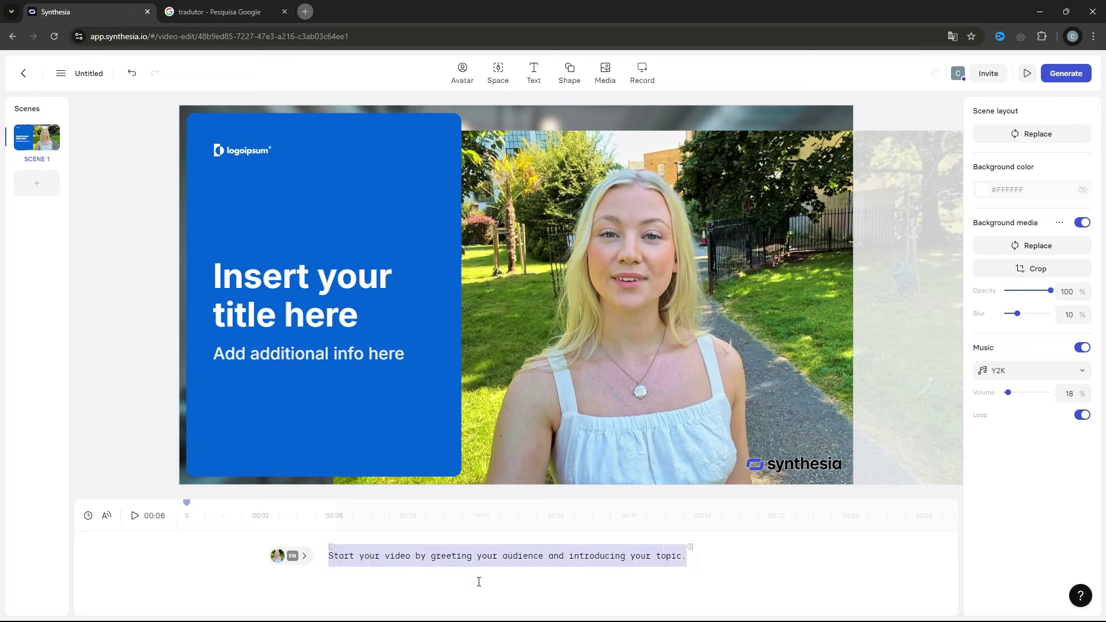
pyautogui.write('Bem-vindo a este tutorial emocionante onde mostrarei como criar um vídeo como este. Usaremos um avatar falante altamente realista e o melhor de tudo é que é totalmente gratuito. Não se esqueça de curtir e se inscrever')
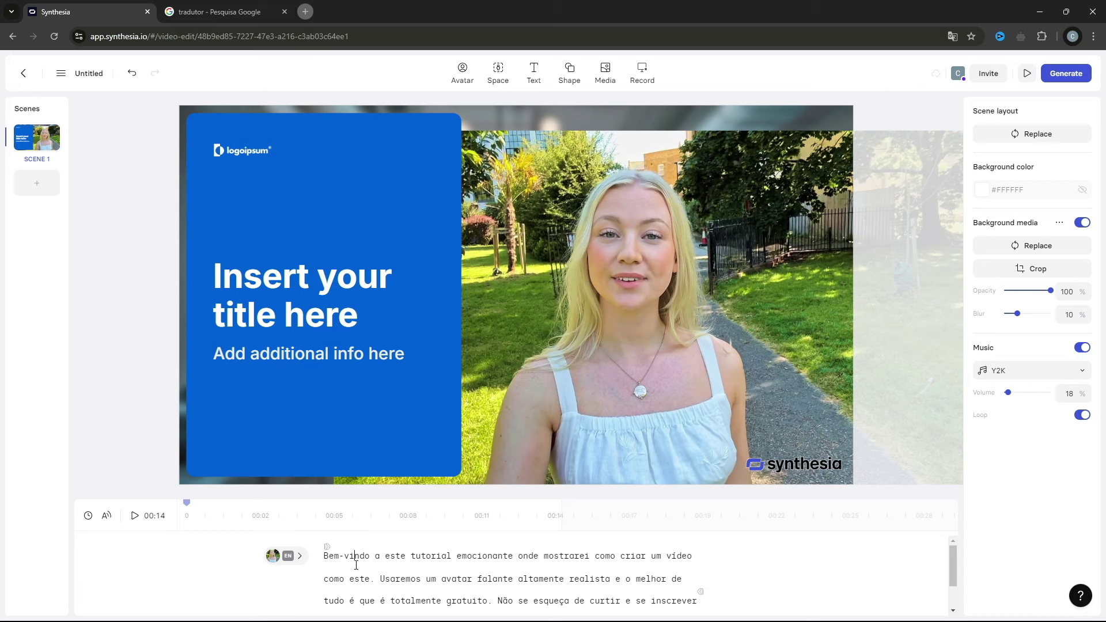
pyautogui.hotkey('ctrl', 'a')
pyautogui.write('Hoje eu vou te mostrar como criar um vídeo como este. Usando um avatar falante altamente realista e o melhor de tudo é que totalmente gratuito. Não se esqueça de curtir e se inscrever')
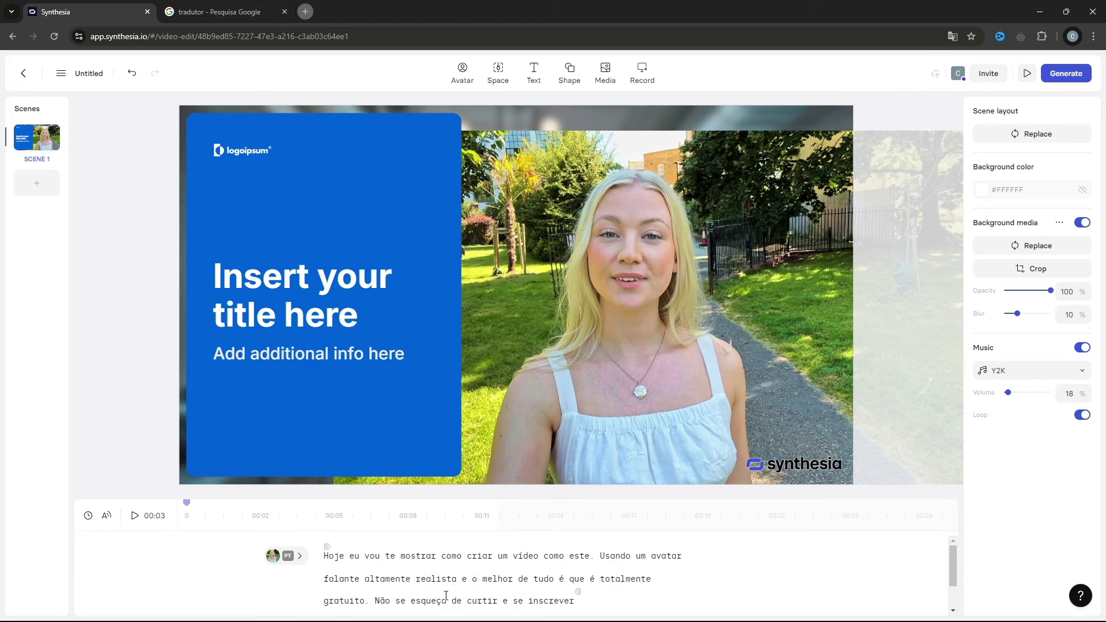
pyautogui.hotkey('ctrl', 'z')
pyautogui.hotkey('ctrl', 'y')
# Check the PT-PT voices Natural and Original for Ada, and bring up the PT-BR voices instead.
pyautogui.click(288, 556)
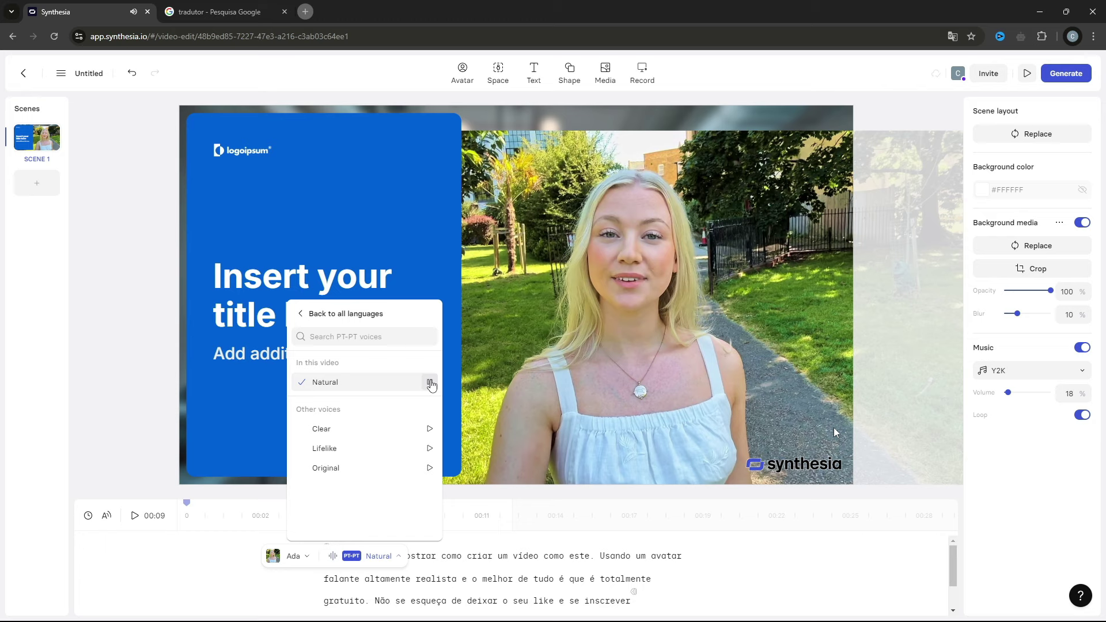
pyautogui.hotkey('ctrl', 'z')
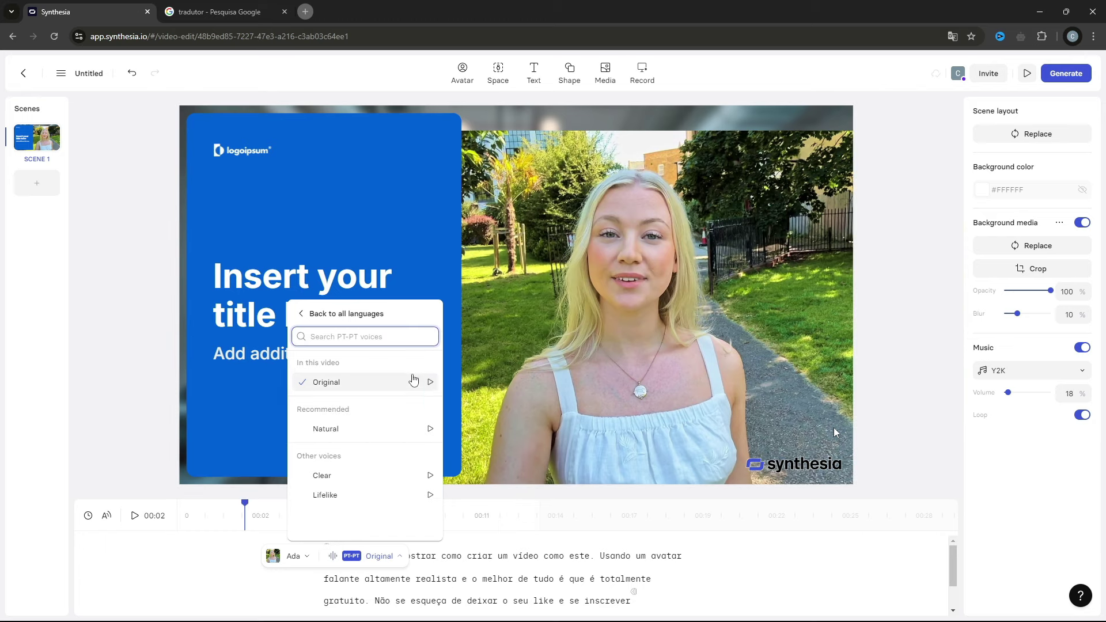
pyautogui.click(328, 314)
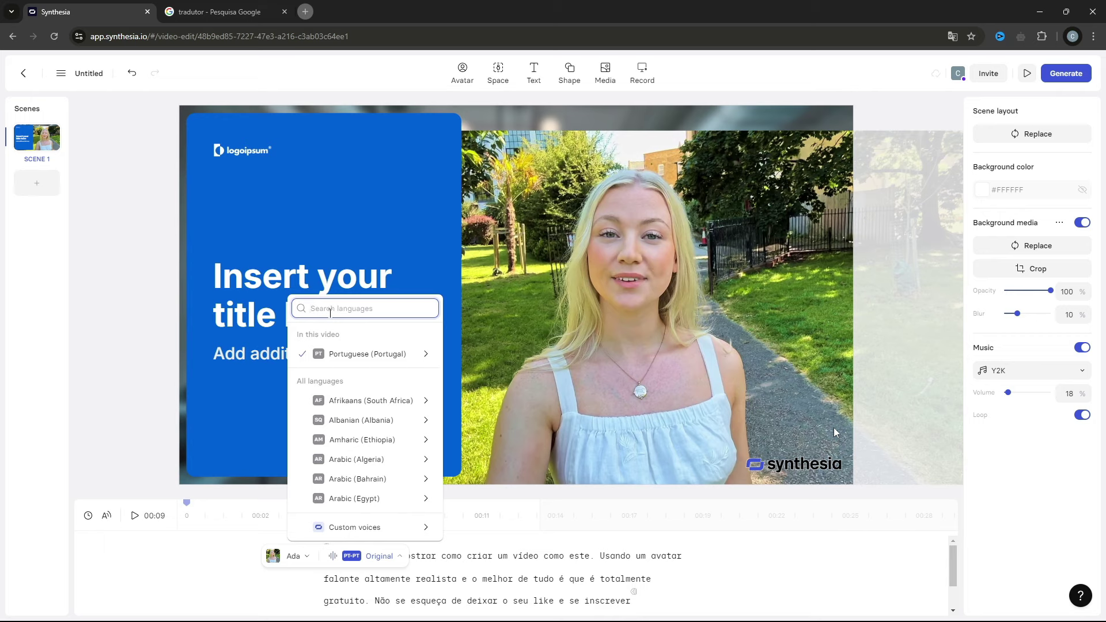
pyautogui.scroll(-4, 363, 426)
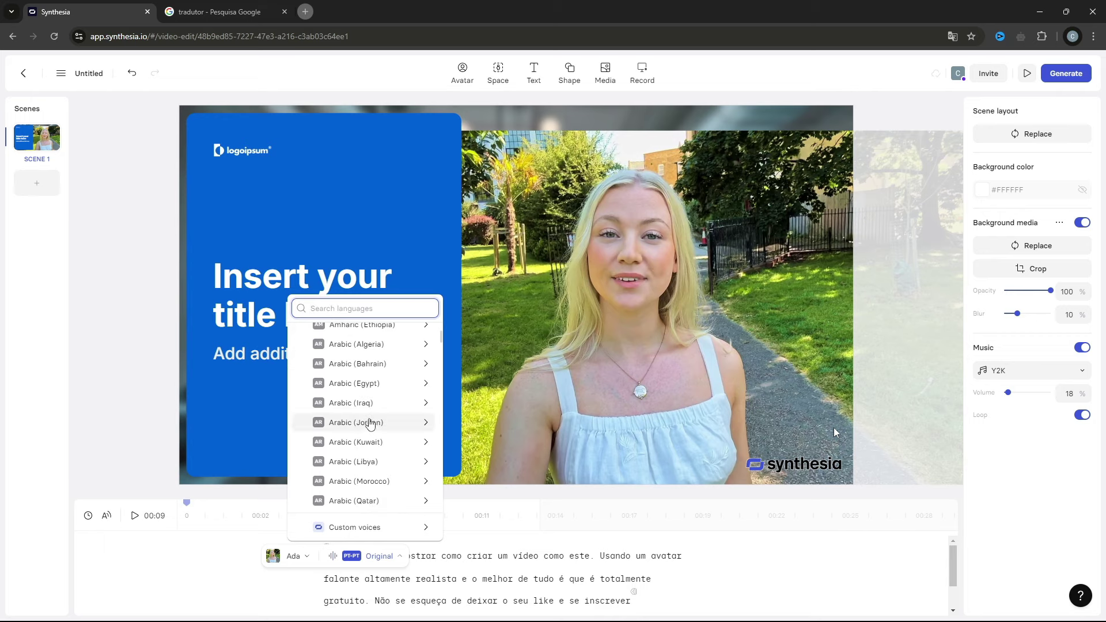
pyautogui.scroll(-1, 381, 438)
pyautogui.scroll(-4, 381, 438)
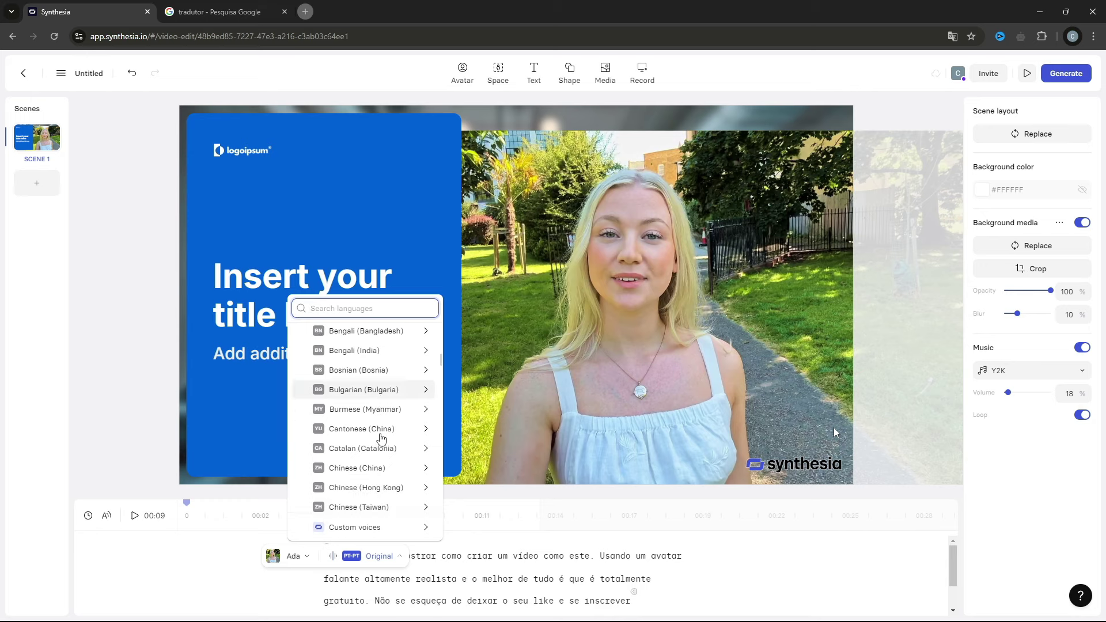
pyautogui.scroll(-15, 381, 438)
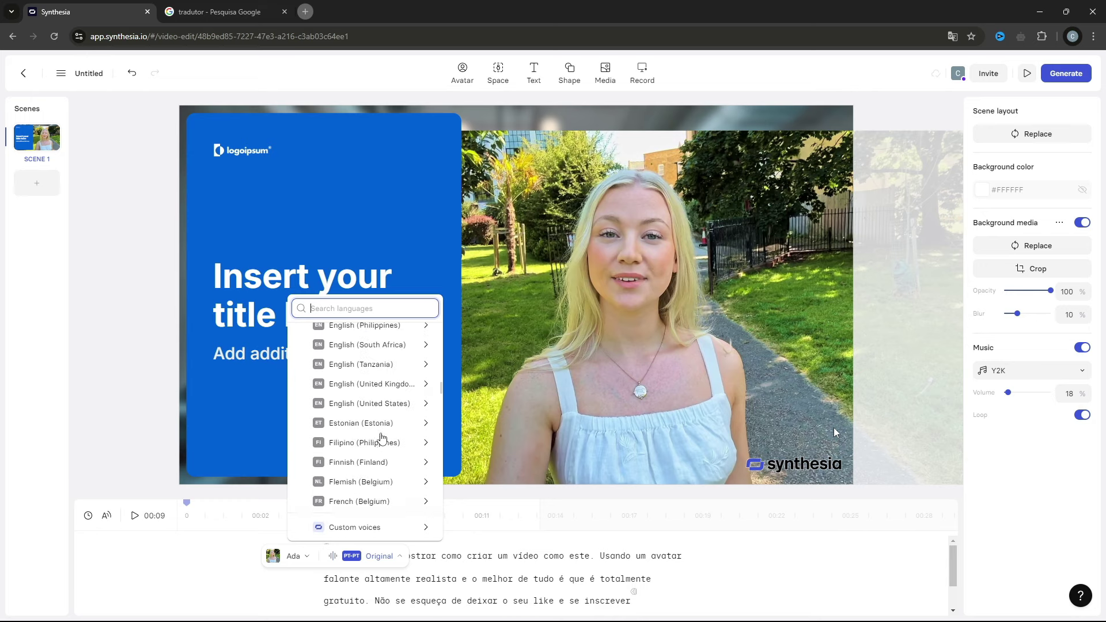
pyautogui.scroll(-8, 381, 438)
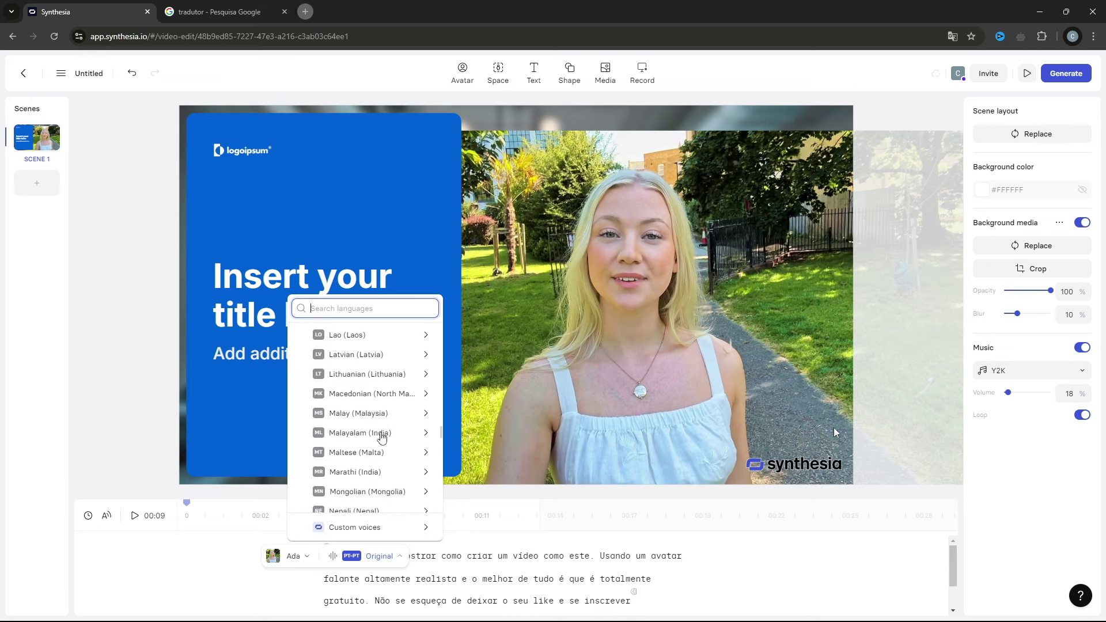
pyautogui.click(378, 456)
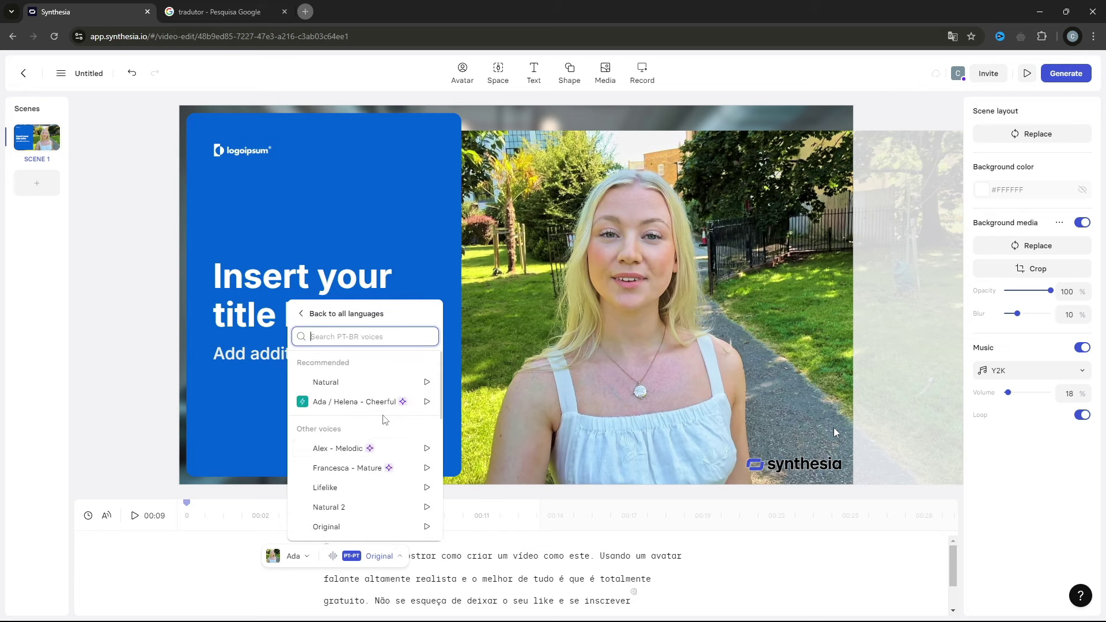
# Preview the PT-BR voices Ada / Helena - Cheerful and Francesca - Mature, and set the speaker's voice to Natural 2.
pyautogui.click(425, 403)
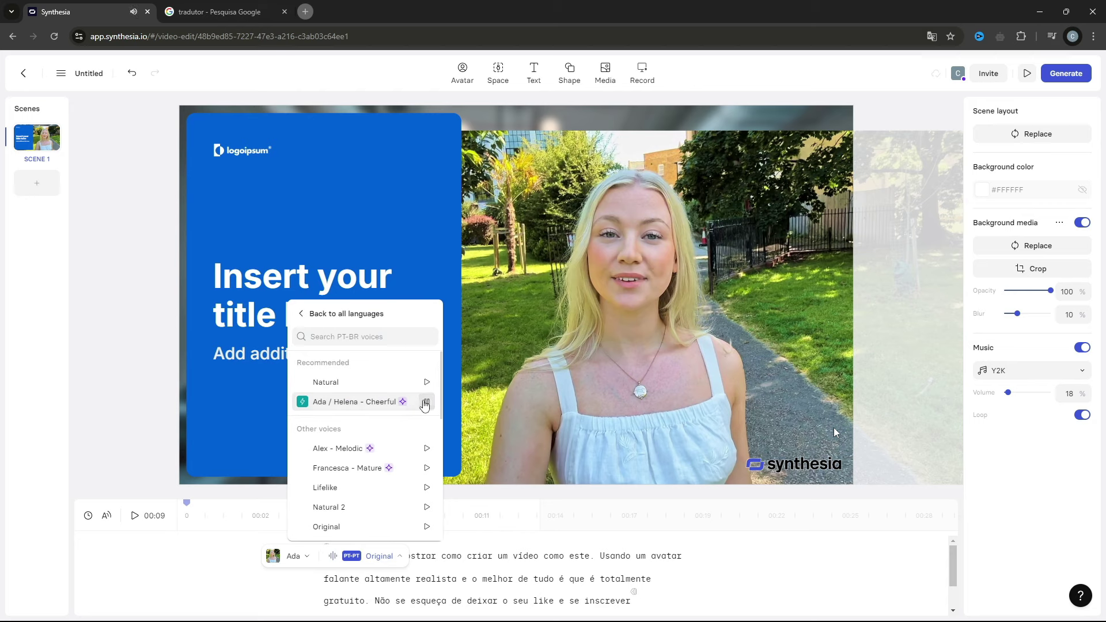
pyautogui.click(425, 469)
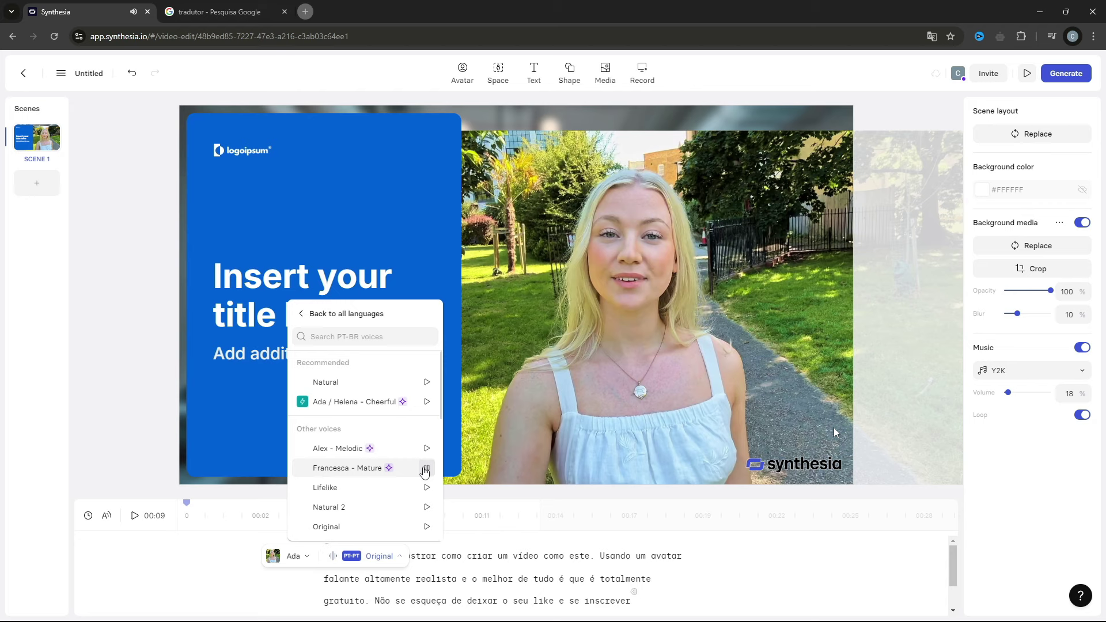
pyautogui.click(426, 510)
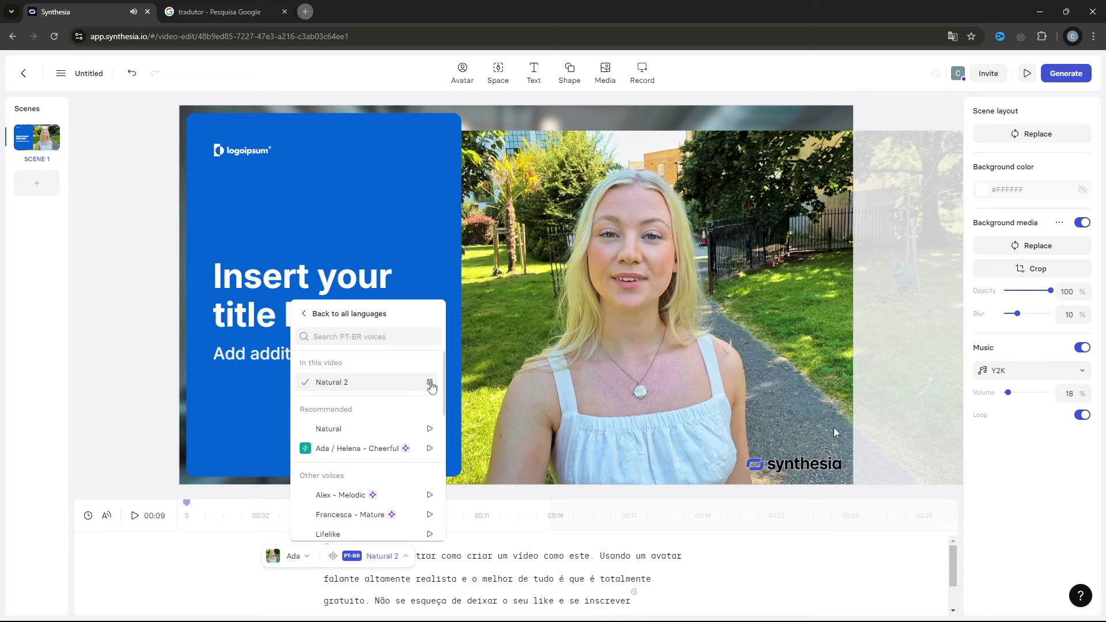
# Replace the title placeholder on the blue panel with "Vídeos de apresentação".
pyautogui.click(338, 230)
pyautogui.click(334, 279)
pyautogui.doubleClick(358, 313)
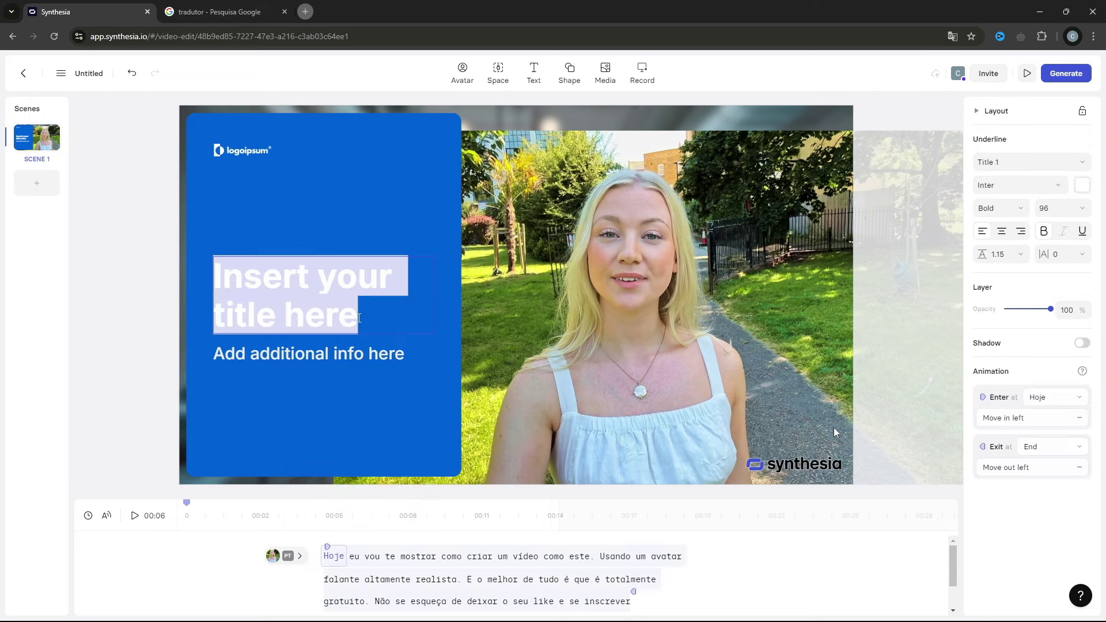
pyautogui.write('Vídeos de')
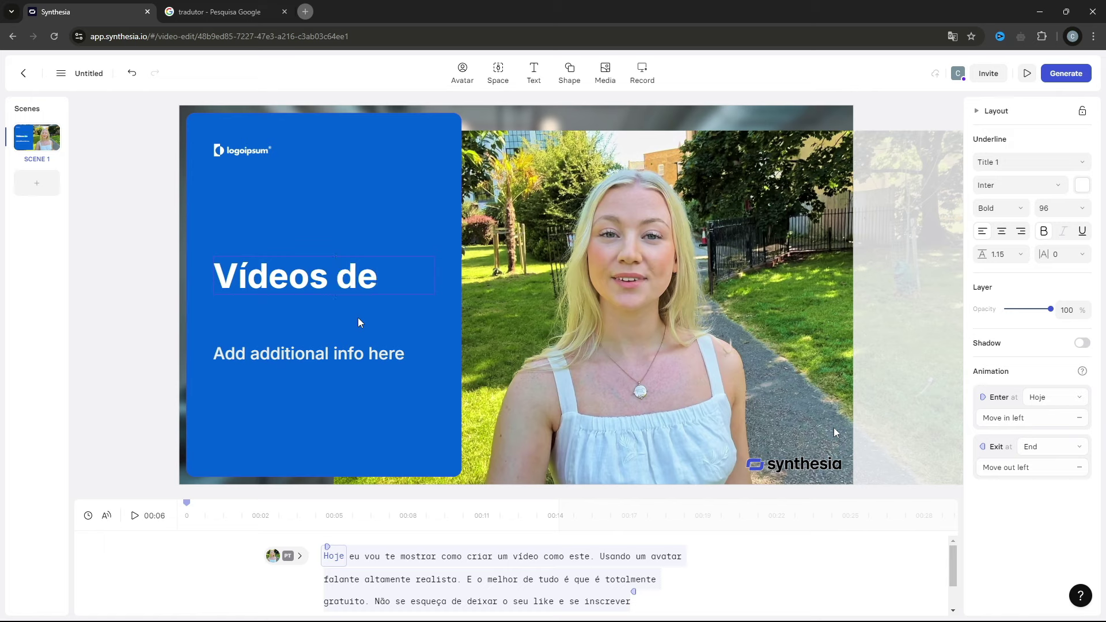
pyautogui.write(' apresentaçã')
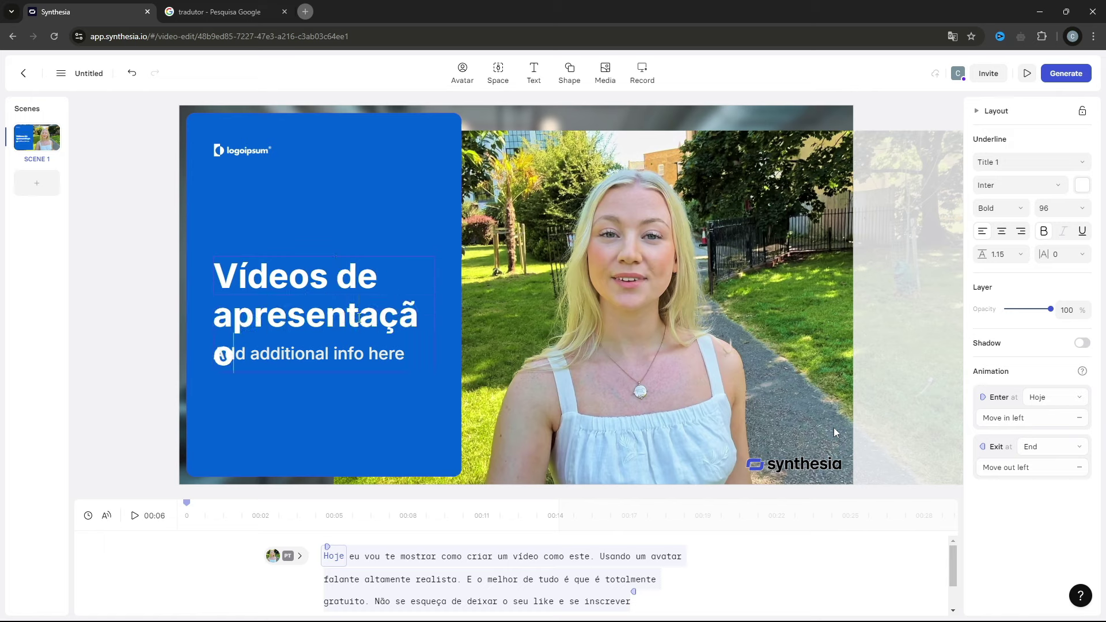
pyautogui.write('o')
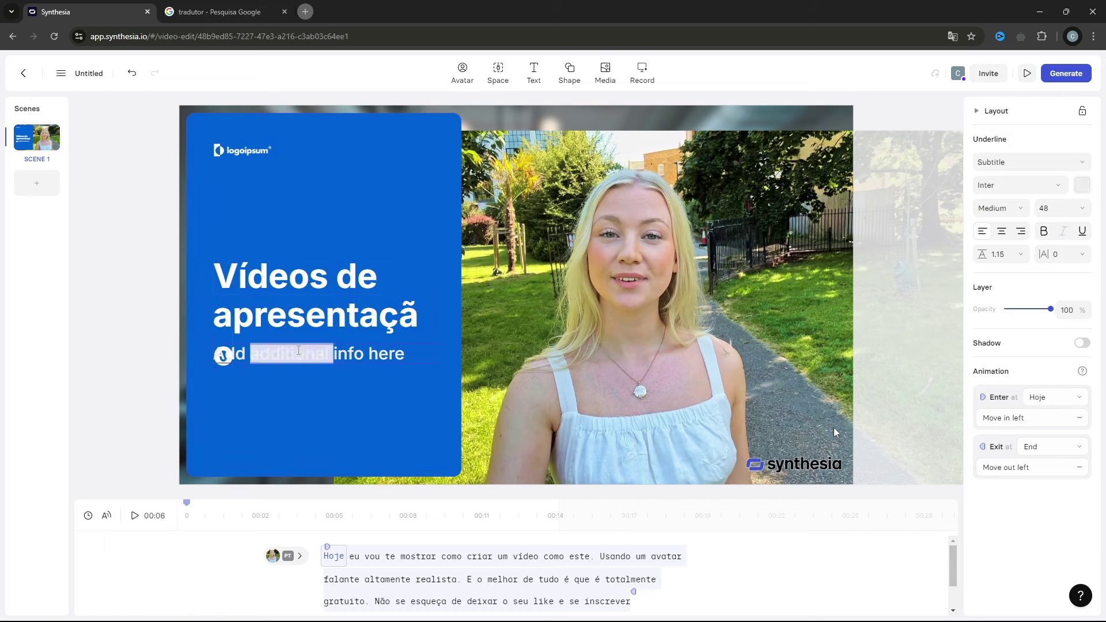
# Move the subtitle lower and widen the title's text box so that "apresentação" fits on one line.
pyautogui.moveTo(396, 353); pyautogui.dragTo(392, 388)
pyautogui.click(429, 315)
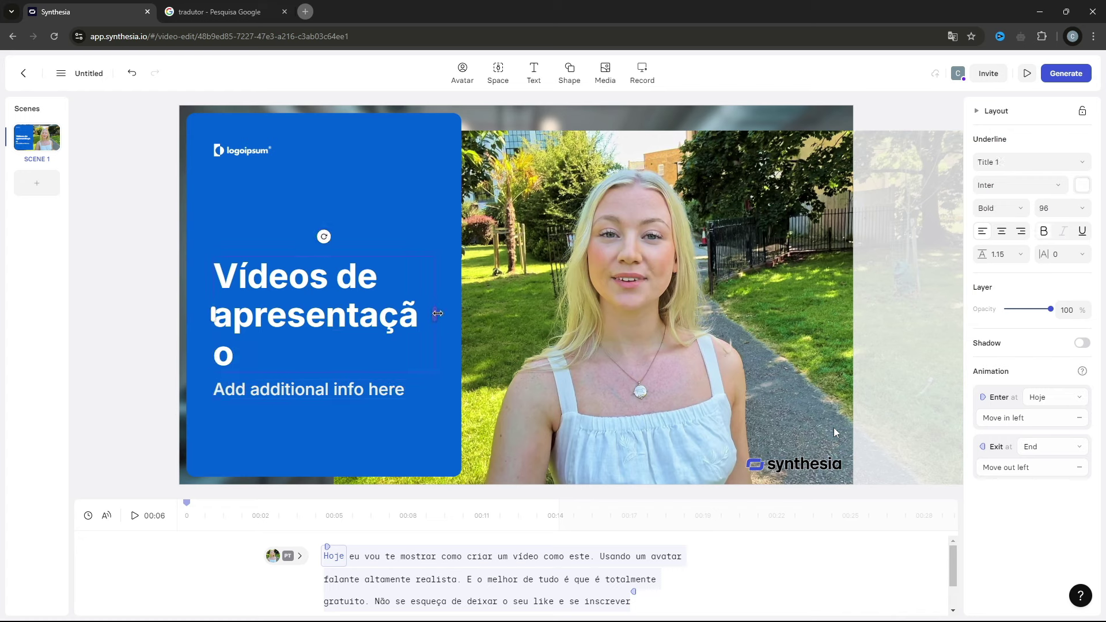
pyautogui.moveTo(438, 314); pyautogui.dragTo(456, 316)
# Replace the subtitle placeholder below the title with "Altamente realista".
pyautogui.doubleClick(358, 385)
pyautogui.write('Altamente realista')
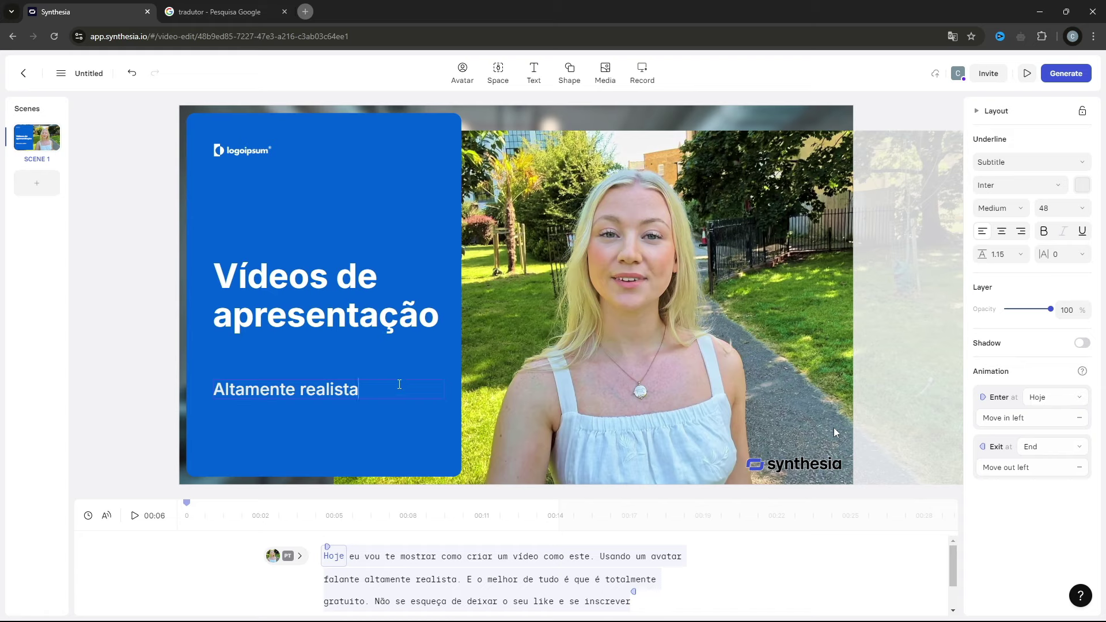
# Replace the placeholder logo with the uploaded file "avatar M com MidArt AI 2.png", enlarged and placed at about X -200, Y 0.
pyautogui.click(301, 163)
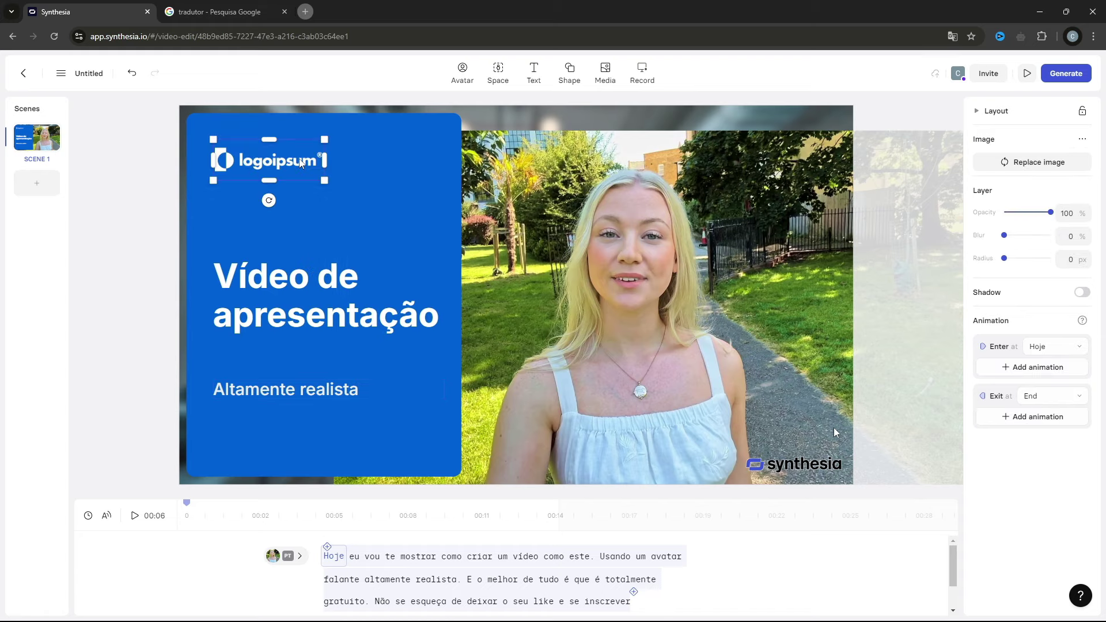
pyautogui.click(1018, 164)
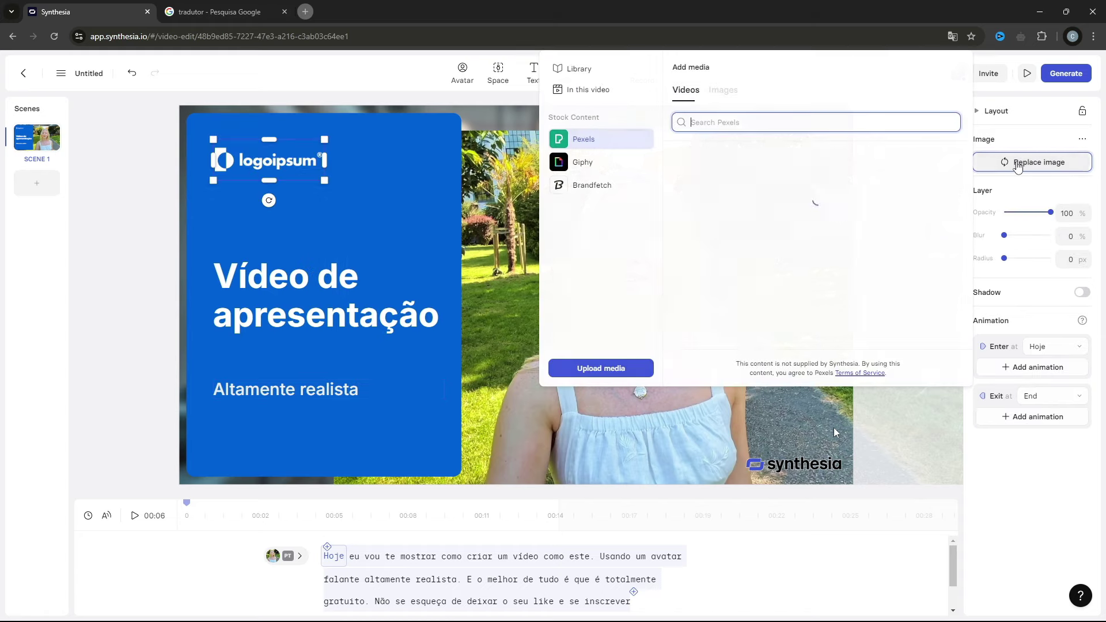
pyautogui.click(718, 98)
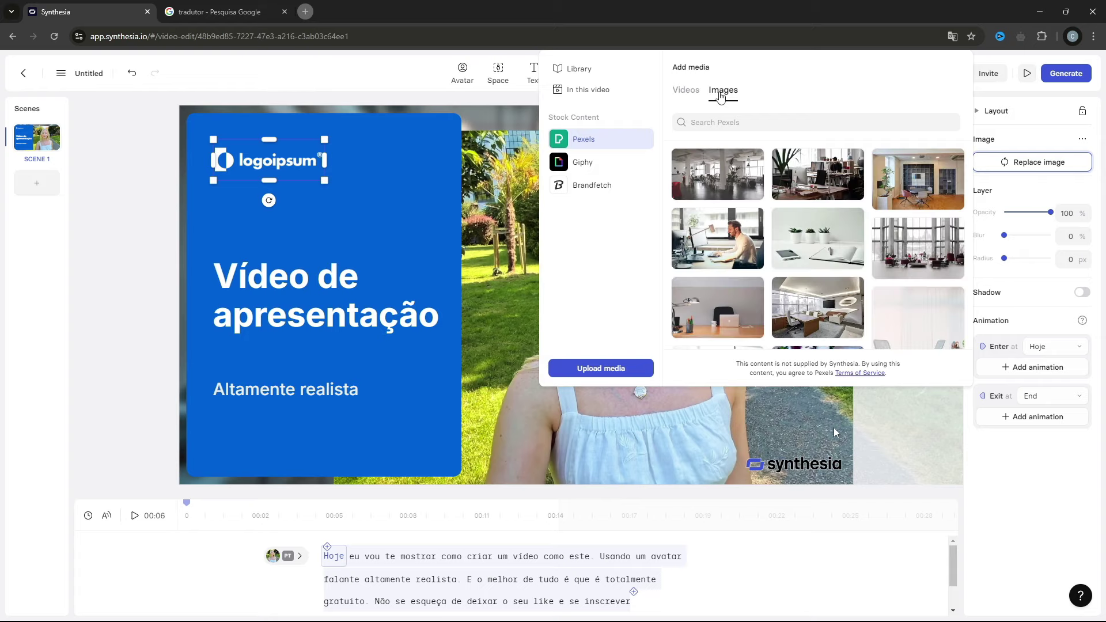
pyautogui.click(601, 368)
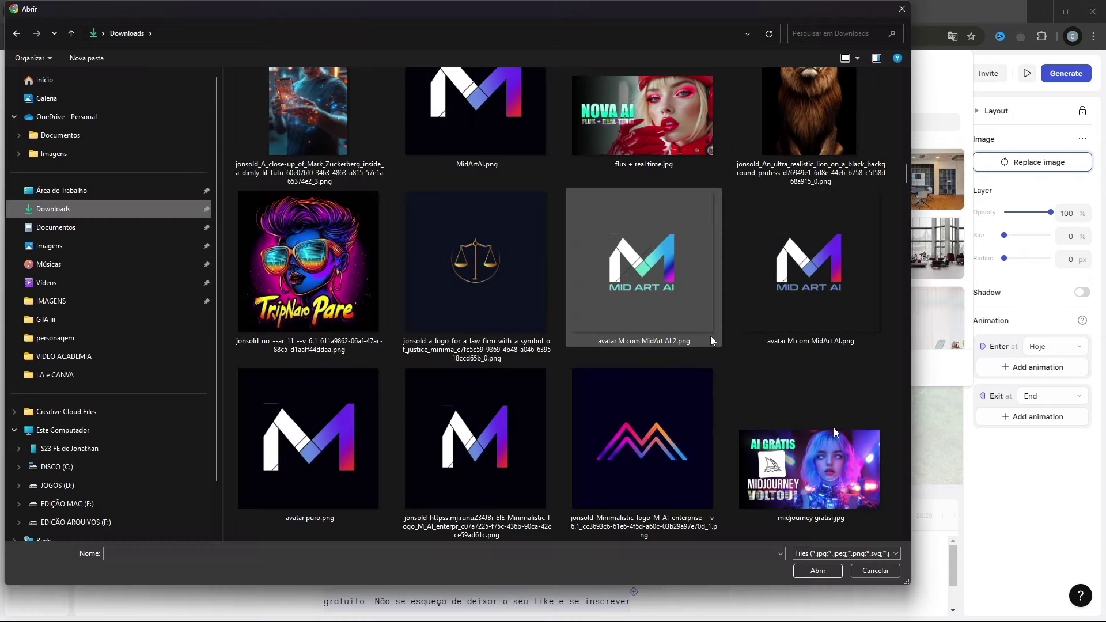
pyautogui.doubleClick(673, 272)
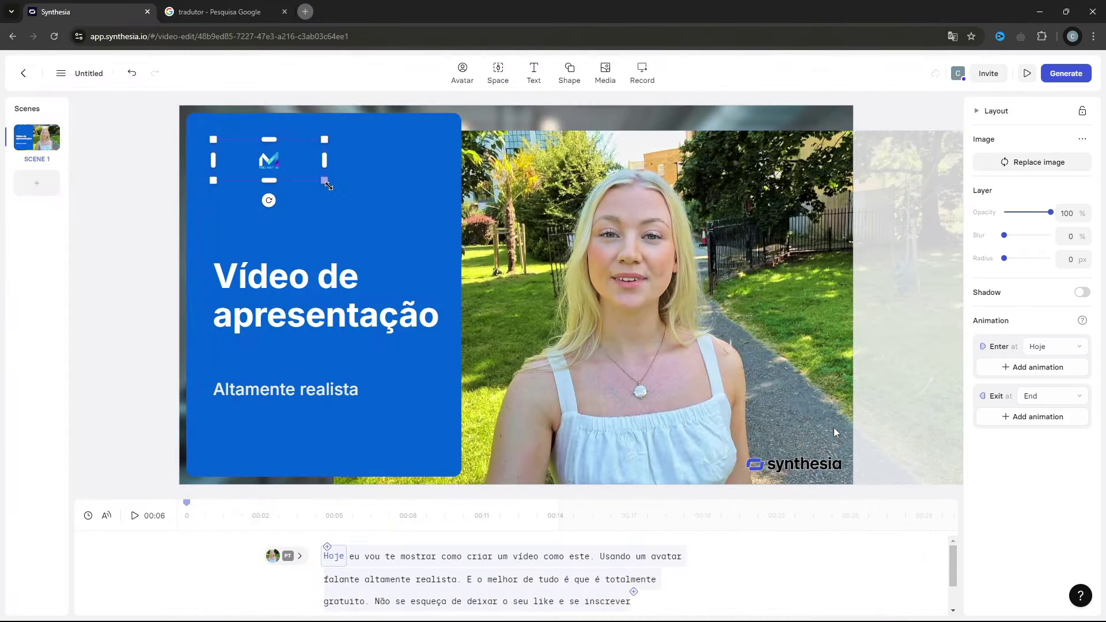
pyautogui.moveTo(328, 185); pyautogui.dragTo(262, 161)
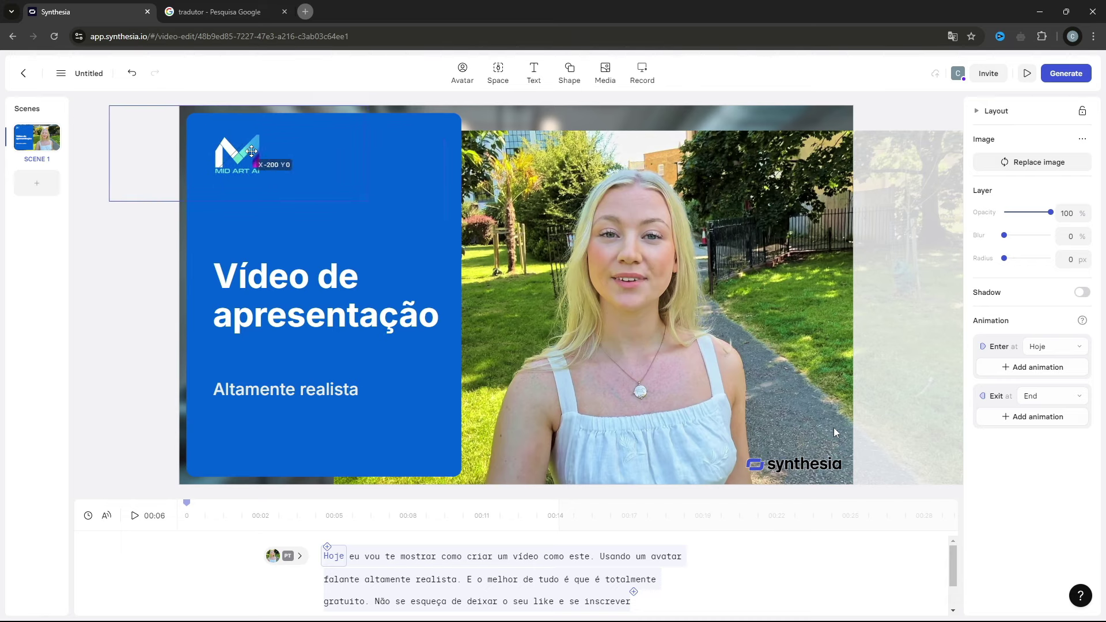
# Recolor the blue title panel to #3632B8 and apply that change to every use of the old color.
pyautogui.click(438, 453)
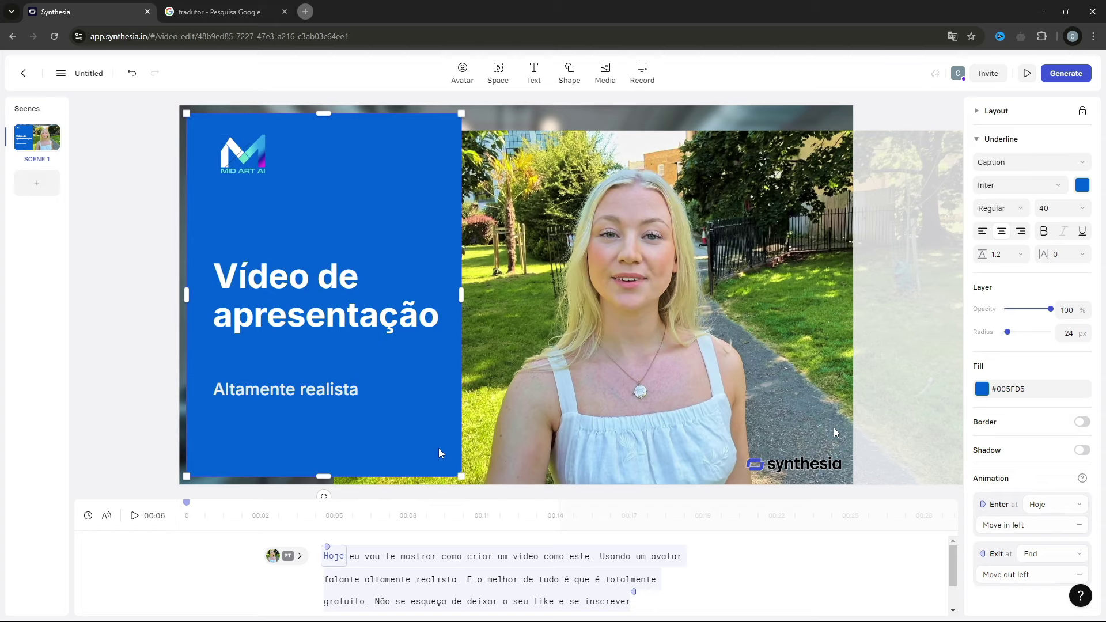
pyautogui.click(1082, 185)
pyautogui.click(1050, 265)
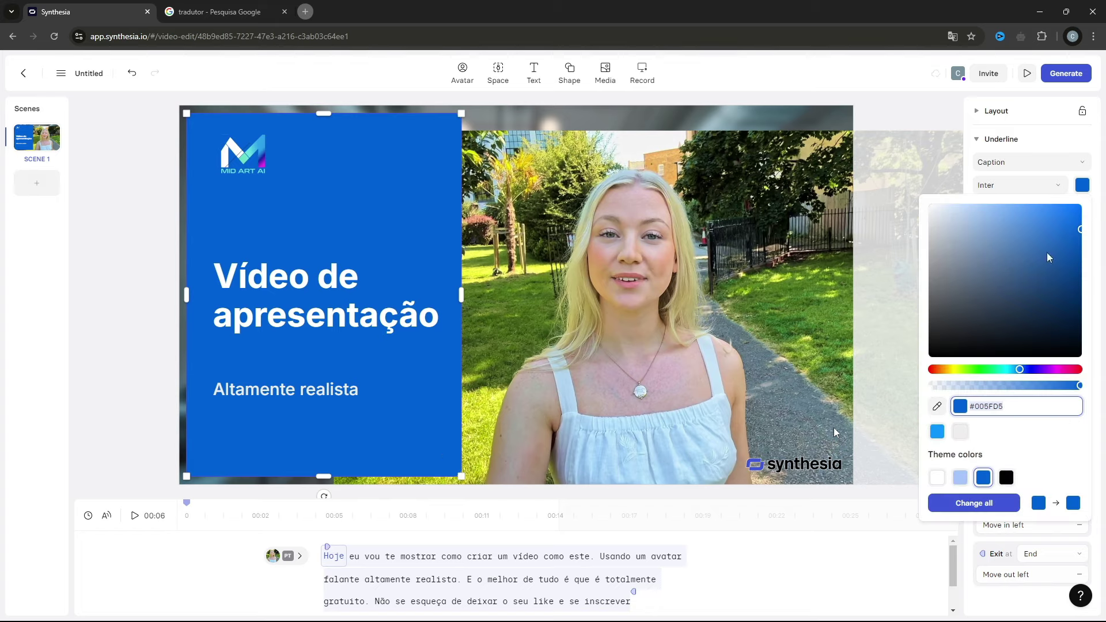
pyautogui.moveTo(1050, 268)
pyautogui.mouseDown()
pyautogui.moveTo(1015, 282)
pyautogui.moveTo(1041, 251)
pyautogui.mouseUp()
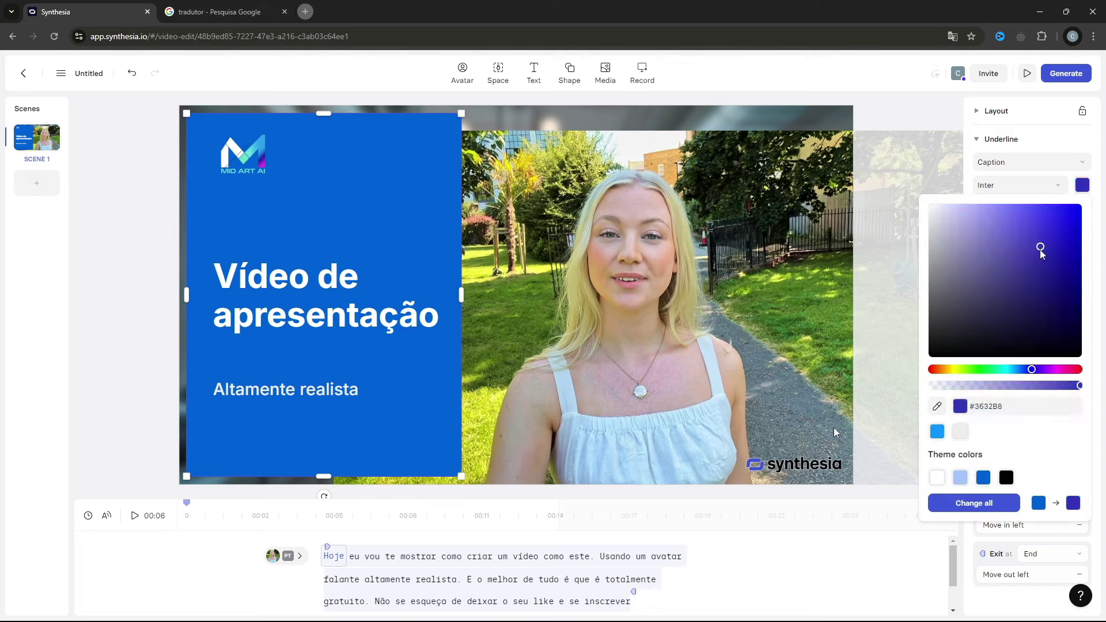
pyautogui.click(976, 502)
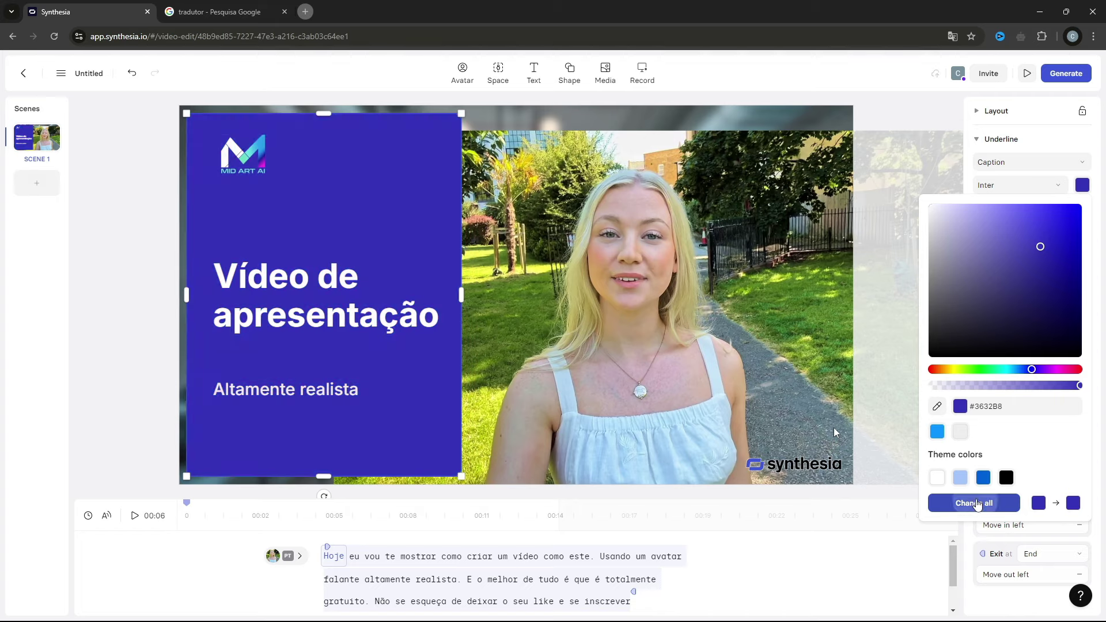
pyautogui.press('Escape')
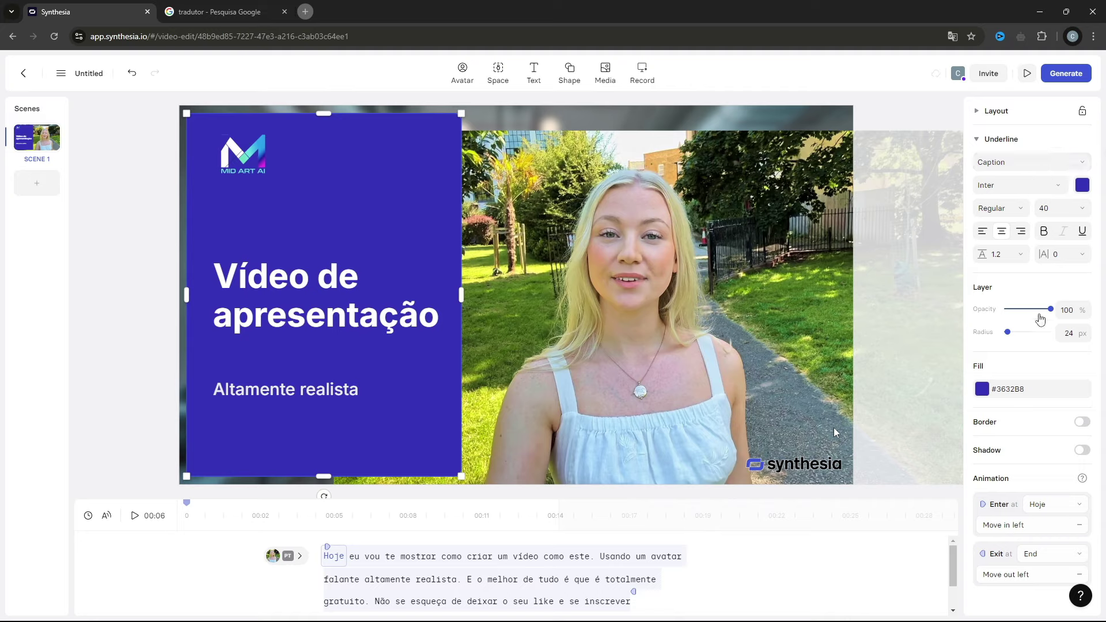
pyautogui.moveTo(1050, 309); pyautogui.dragTo(1018, 310)
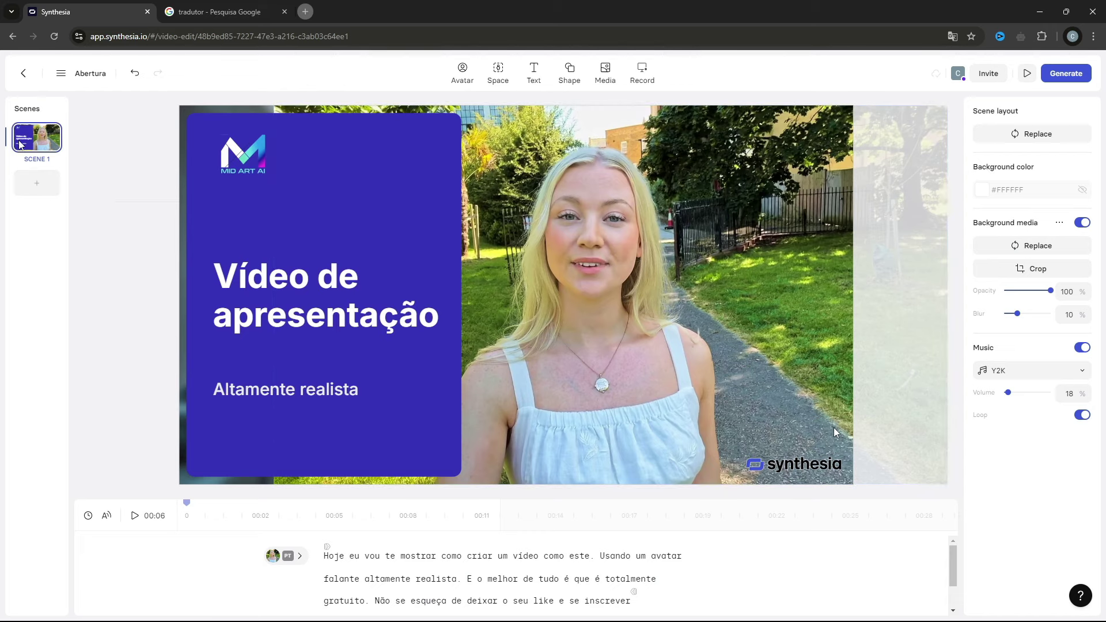
# Add a second scene from the Minimalistic Media template showing only the avatar and logo, and move the avatar left of the scene's center.
pyautogui.click(37, 188)
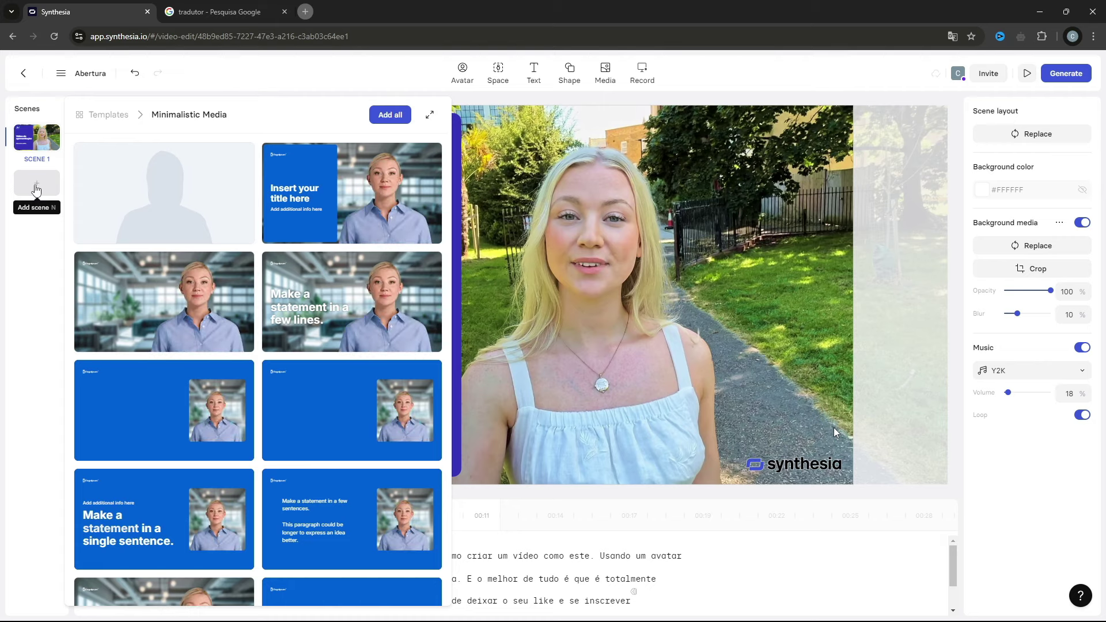
pyautogui.moveTo(185, 292)
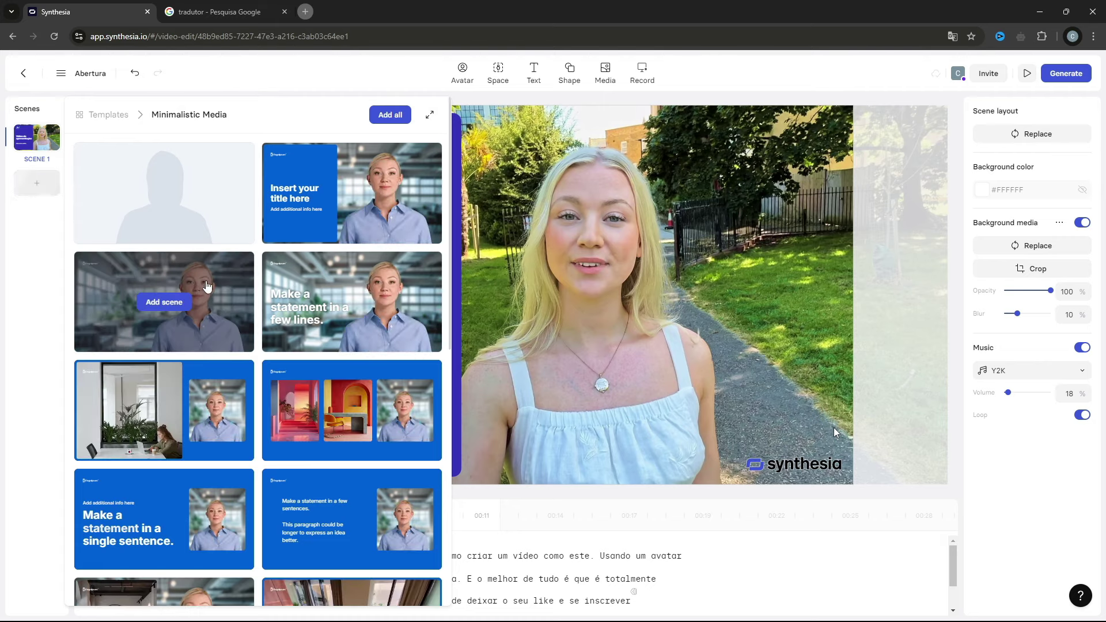
pyautogui.click(207, 286)
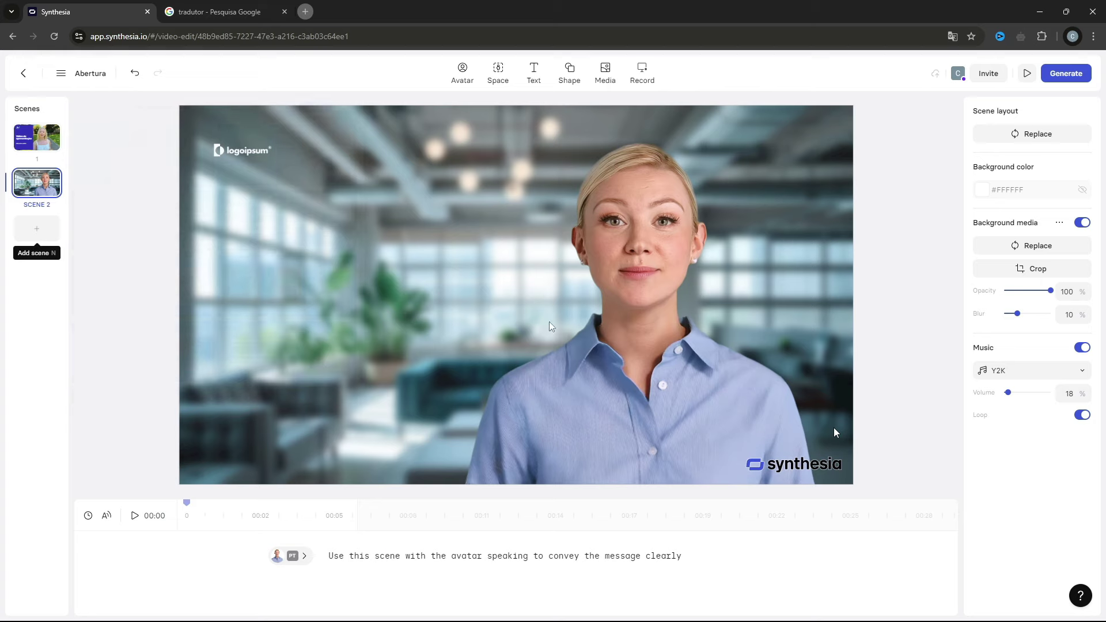
pyautogui.moveTo(631, 360); pyautogui.dragTo(434, 355)
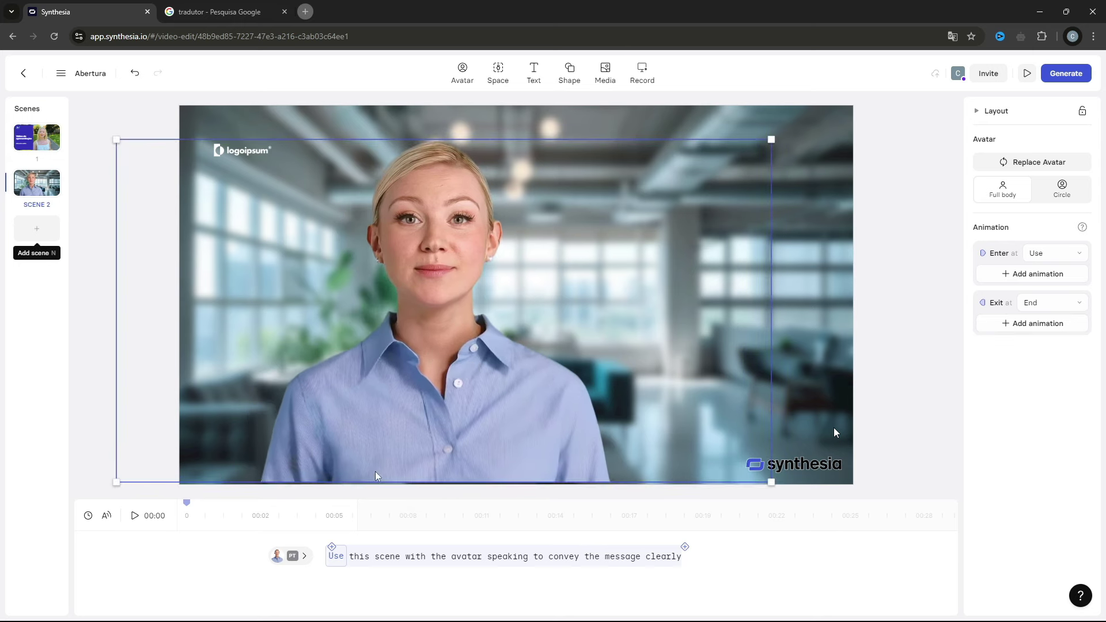
# Replace the second scene's speaker with the close-up Jaz avatar in the beige sweatshirt.
pyautogui.click(289, 562)
pyautogui.click(293, 529)
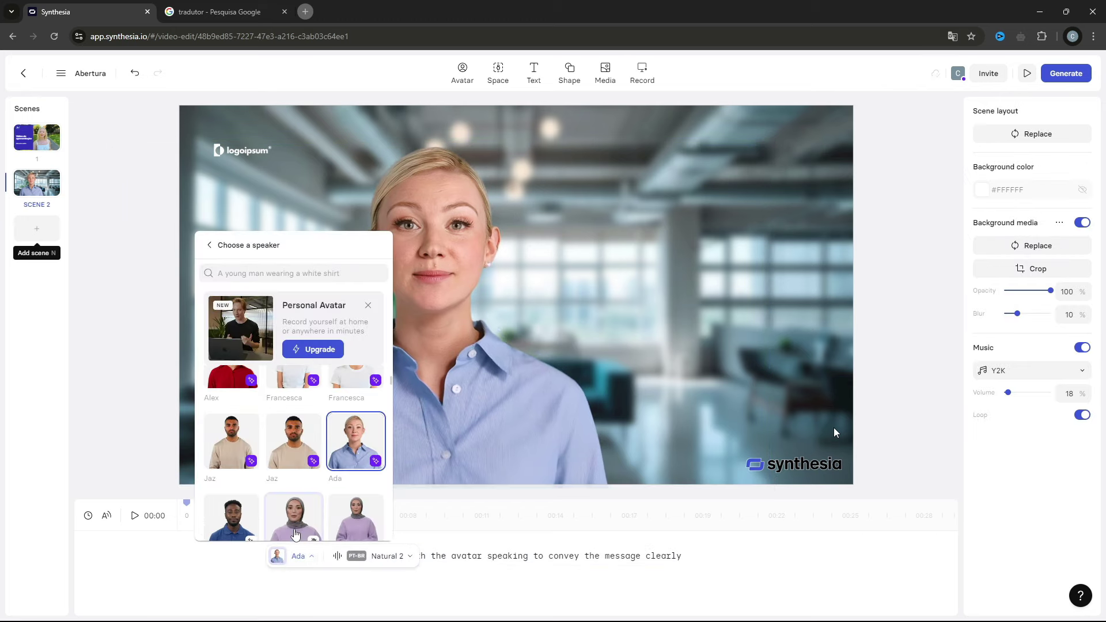
pyautogui.scroll(-2, 299, 432)
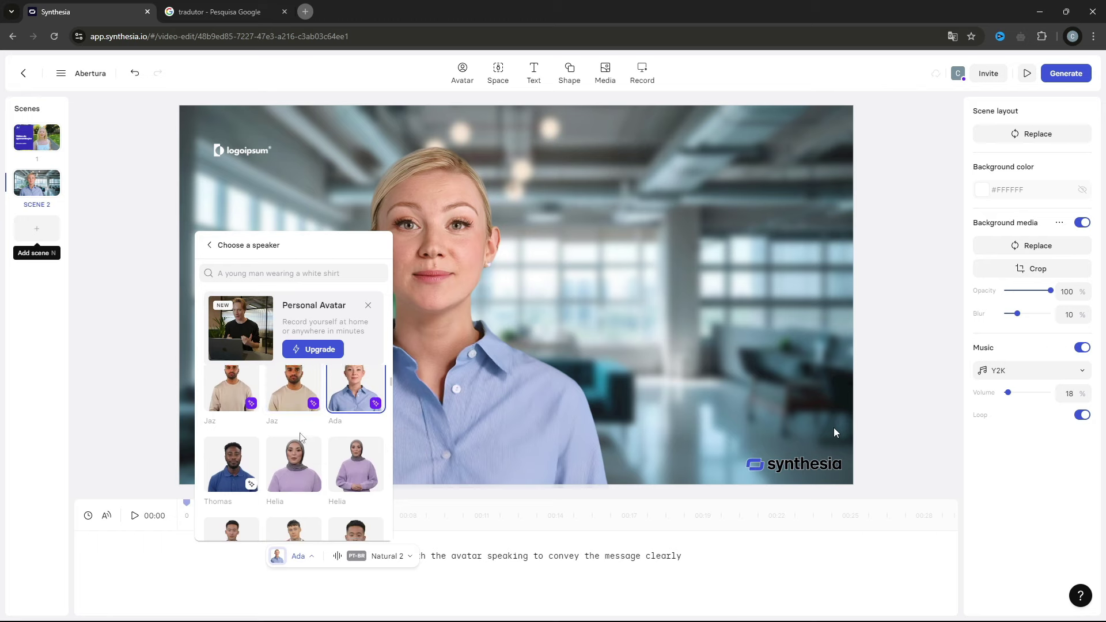
pyautogui.scroll(-3, 301, 441)
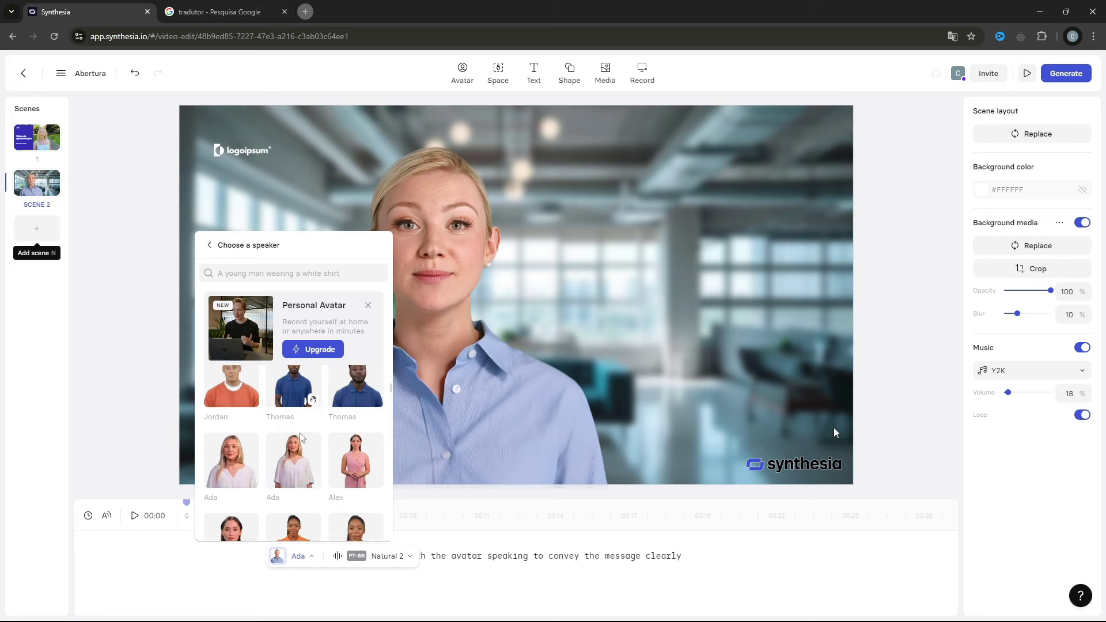
pyautogui.scroll(-4, 309, 471)
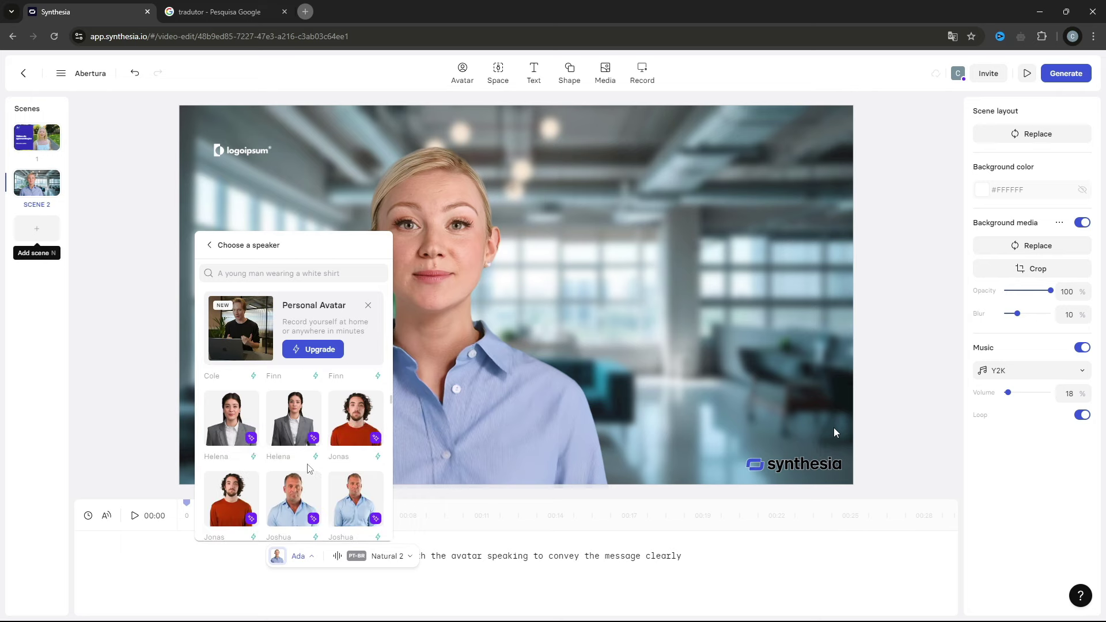
pyautogui.scroll(-2, 318, 473)
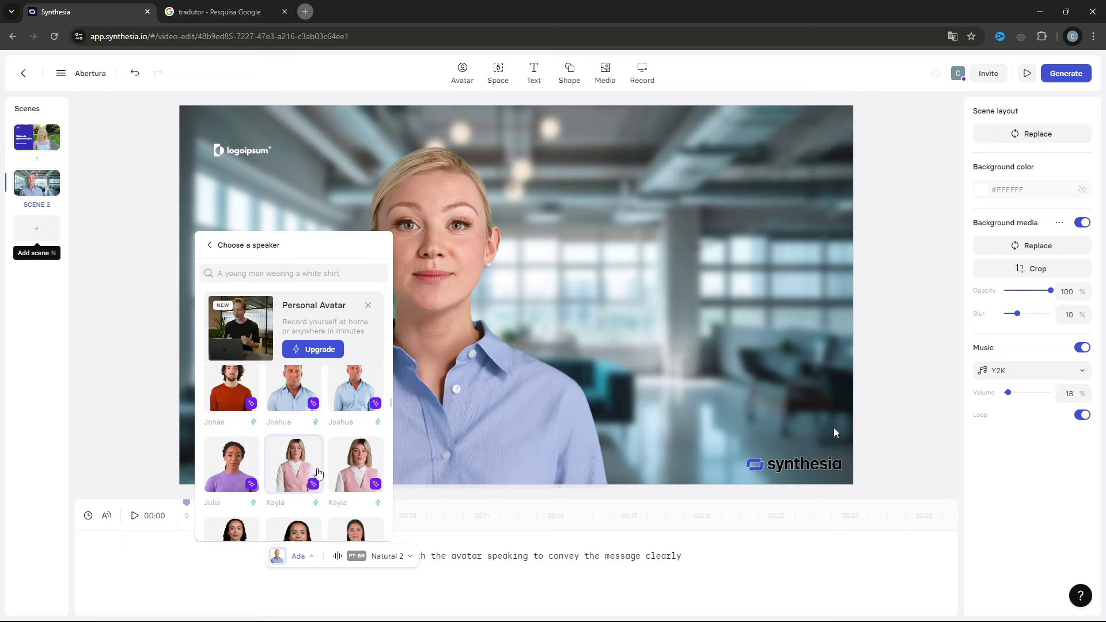
pyautogui.scroll(-5, 318, 473)
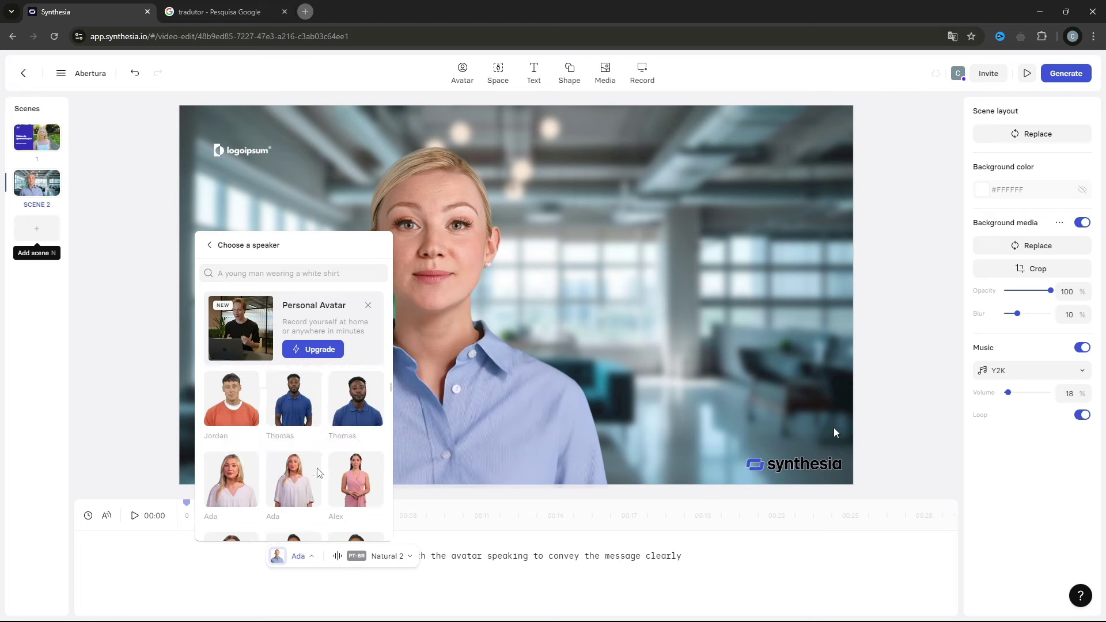
pyautogui.scroll(-5, 300, 461)
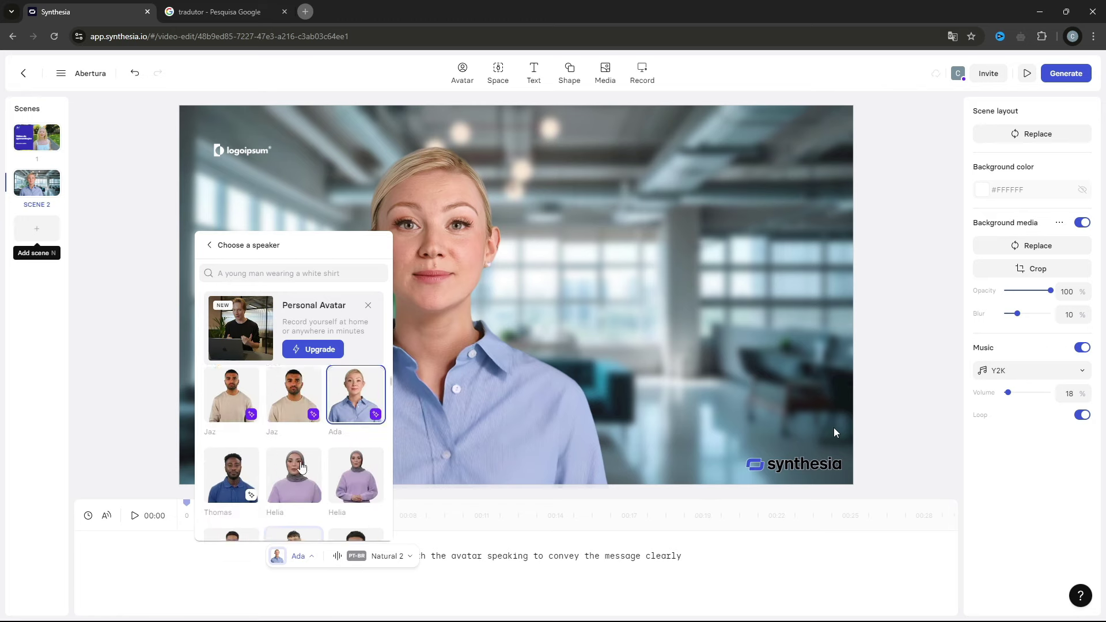
pyautogui.scroll(-5, 294, 447)
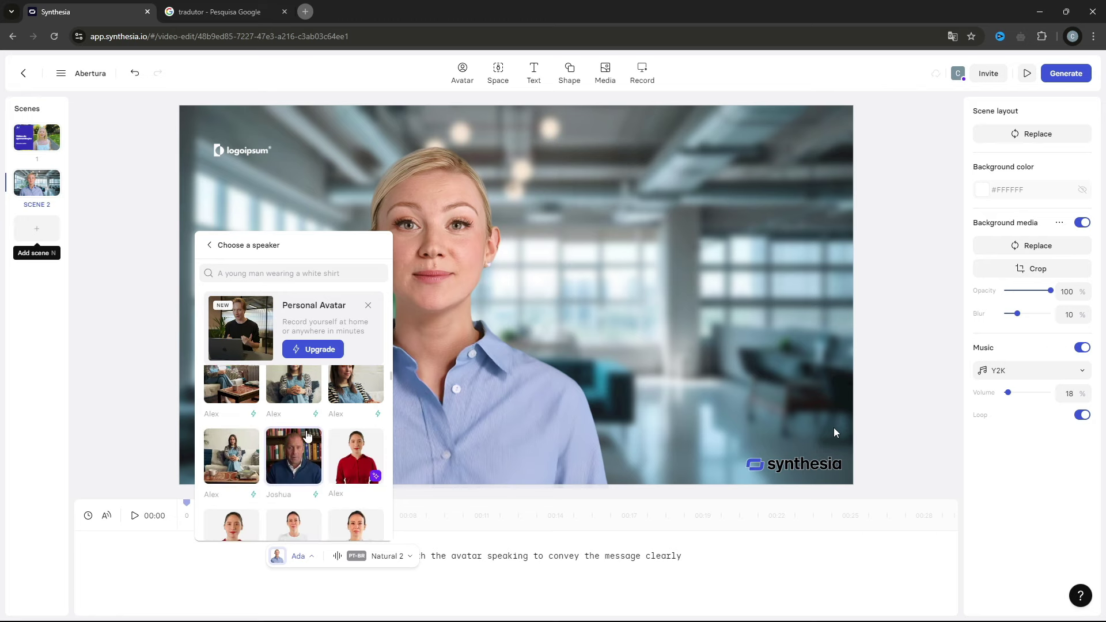
pyautogui.scroll(2, 297, 435)
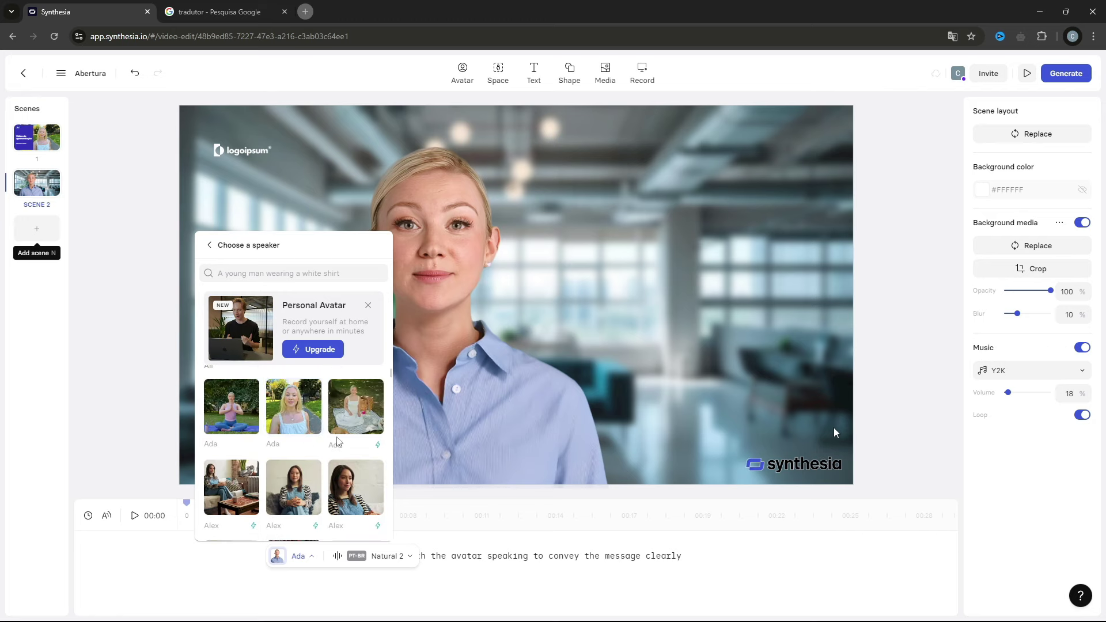
pyautogui.scroll(-2, 299, 438)
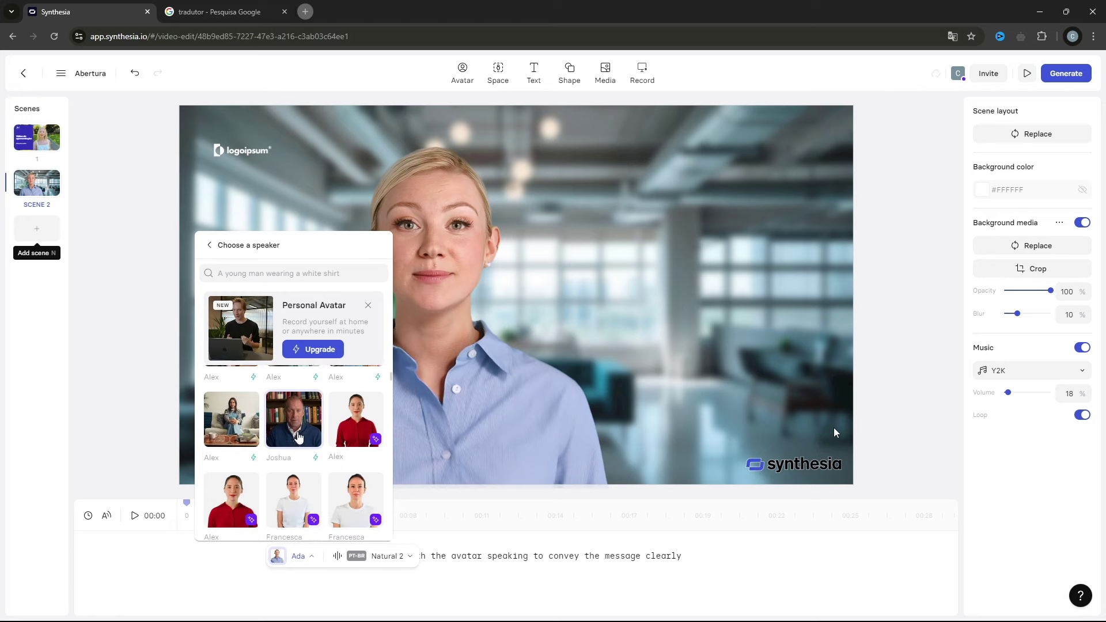
pyautogui.scroll(-2, 310, 450)
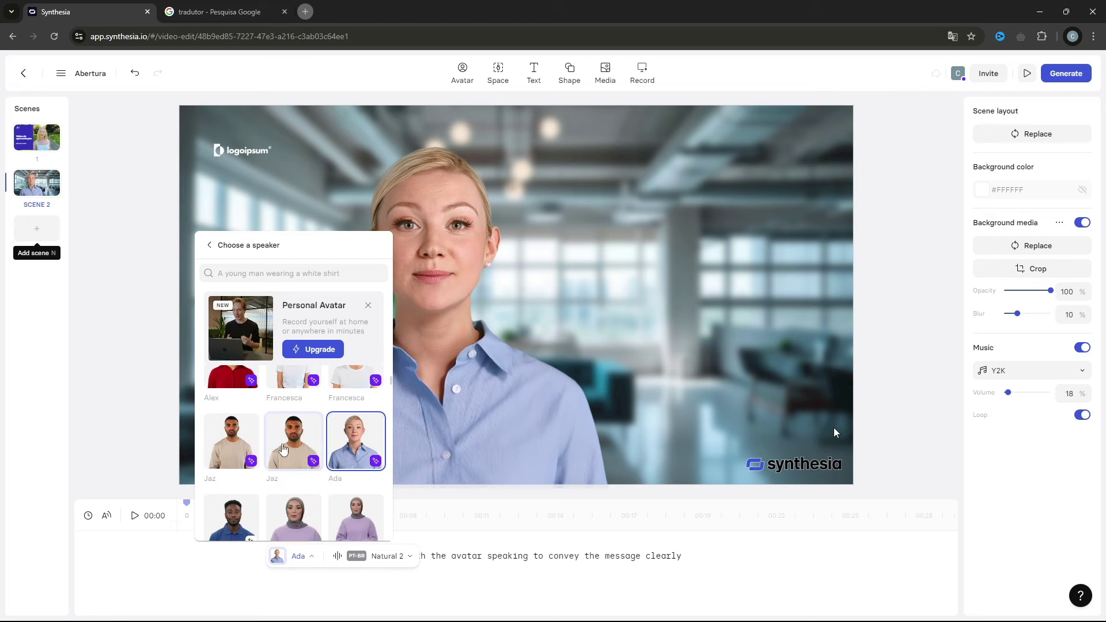
pyautogui.click(287, 448)
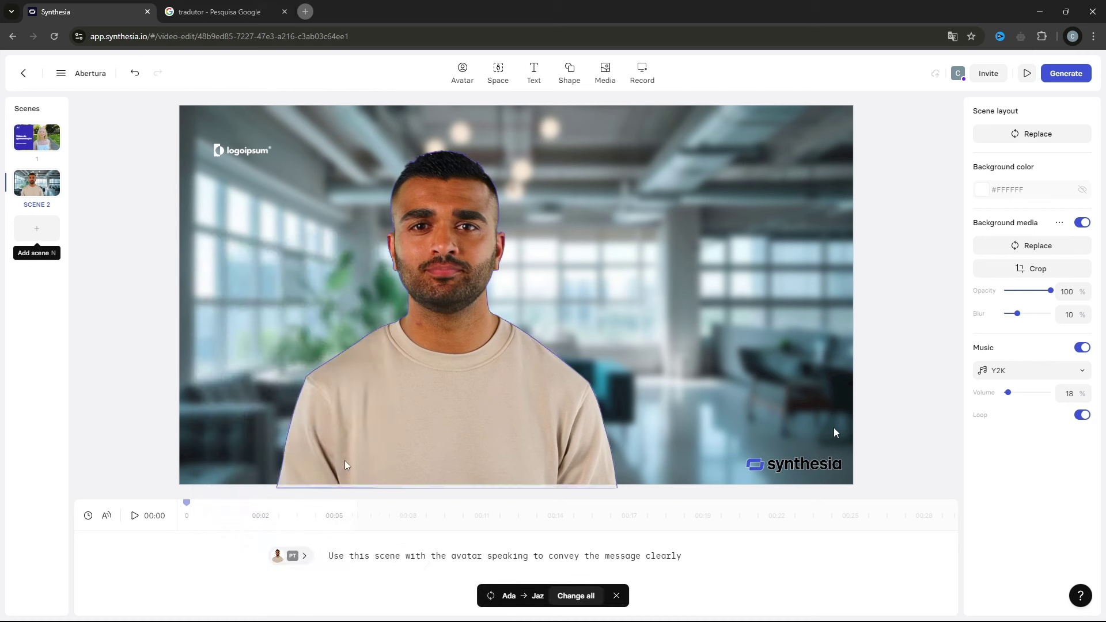
# Replace the second scene's script with "Você poderá criar apresentações, divulgar seus produtos, ou até mesmo utilizar em um canal do Youtube!".
pyautogui.click(690, 558)
pyautogui.press('BackSpace')
pyautogui.press('BackSpace')
pyautogui.press('BackSpace')
pyautogui.press('BackSpace')
pyautogui.press('BackSpace')
pyautogui.press('BackSpace')
pyautogui.press('BackSpace')
pyautogui.press('BackSpace')
pyautogui.press('BackSpace')
pyautogui.press('BackSpace')
pyautogui.press('BackSpace')
pyautogui.press('BackSpace')
pyautogui.press('BackSpace')
pyautogui.press('BackSpace')
pyautogui.press('BackSpace')
pyautogui.press('BackSpace')
pyautogui.press('BackSpace')
pyautogui.press('BackSpace')
pyautogui.press('BackSpace')
pyautogui.press('BackSpace')
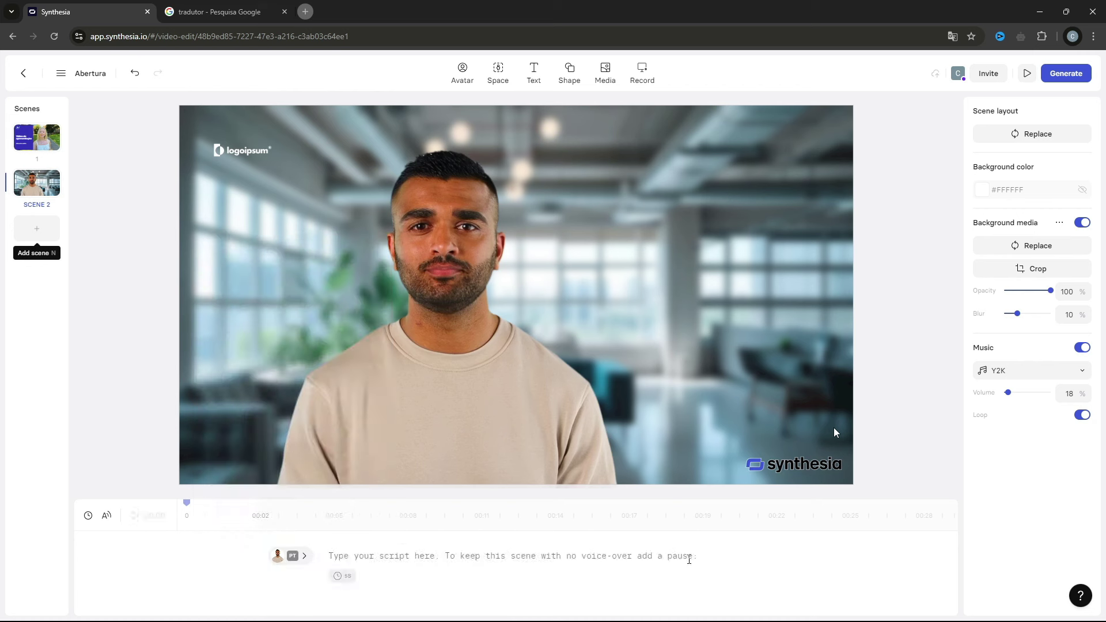
pyautogui.write('Você poderá criar apresentações, divulgar seus produtos, ou até mesmo uti')
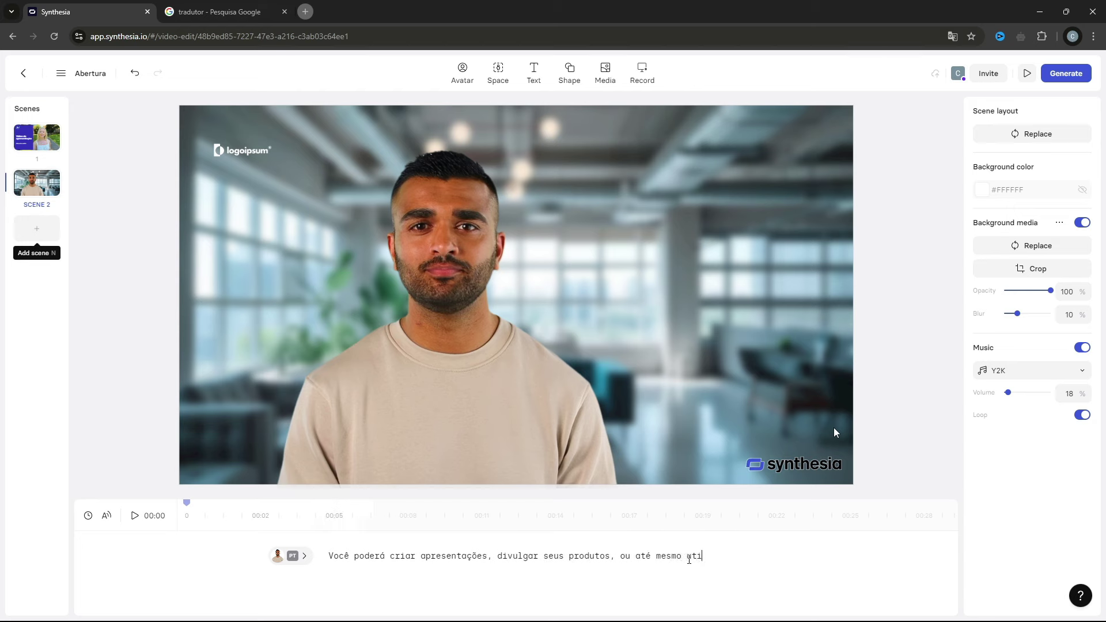
pyautogui.write('lizar em um n')
# Preview the second scene's narration, browse the PT-BR voices and listen to the Natural voice sample.
pyautogui.click(134, 516)
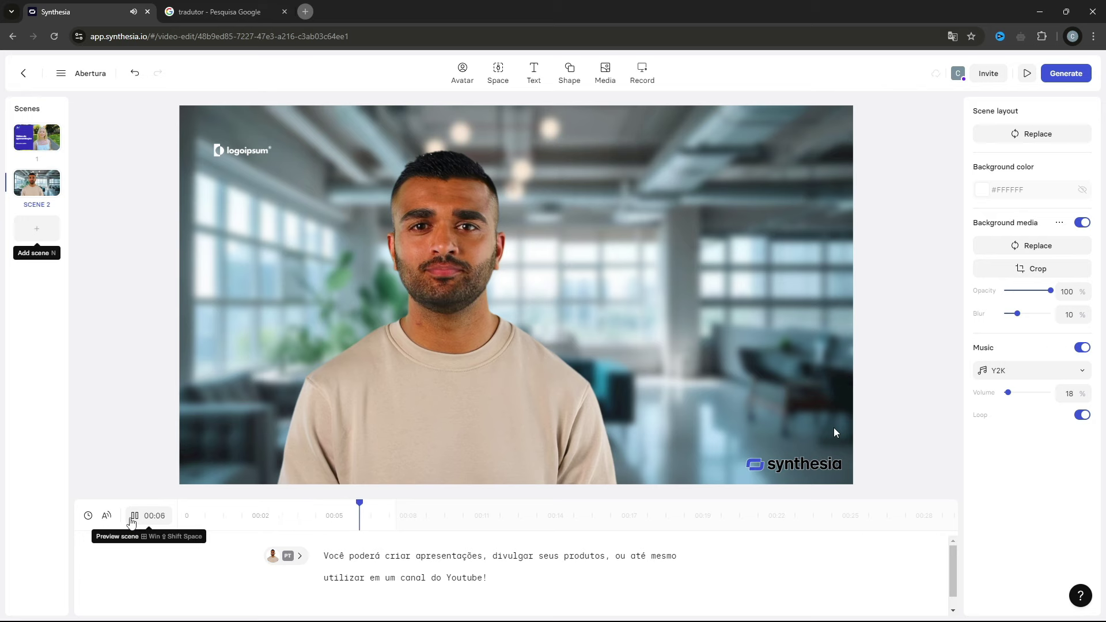
pyautogui.click(384, 556)
pyautogui.scroll(-2, 388, 507)
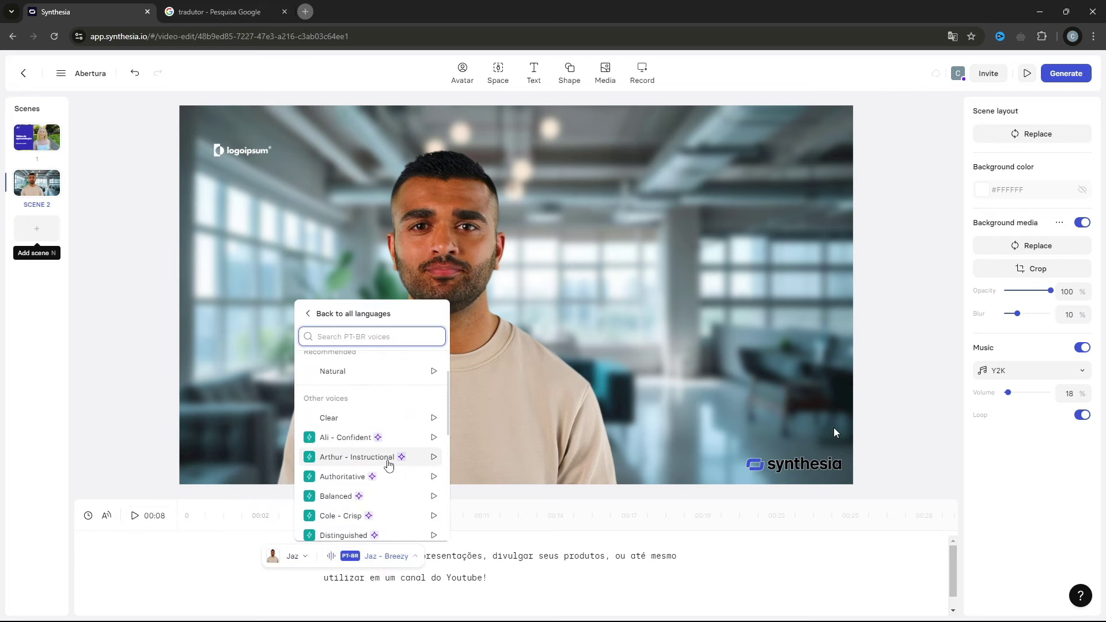
pyautogui.scroll(1, 430, 434)
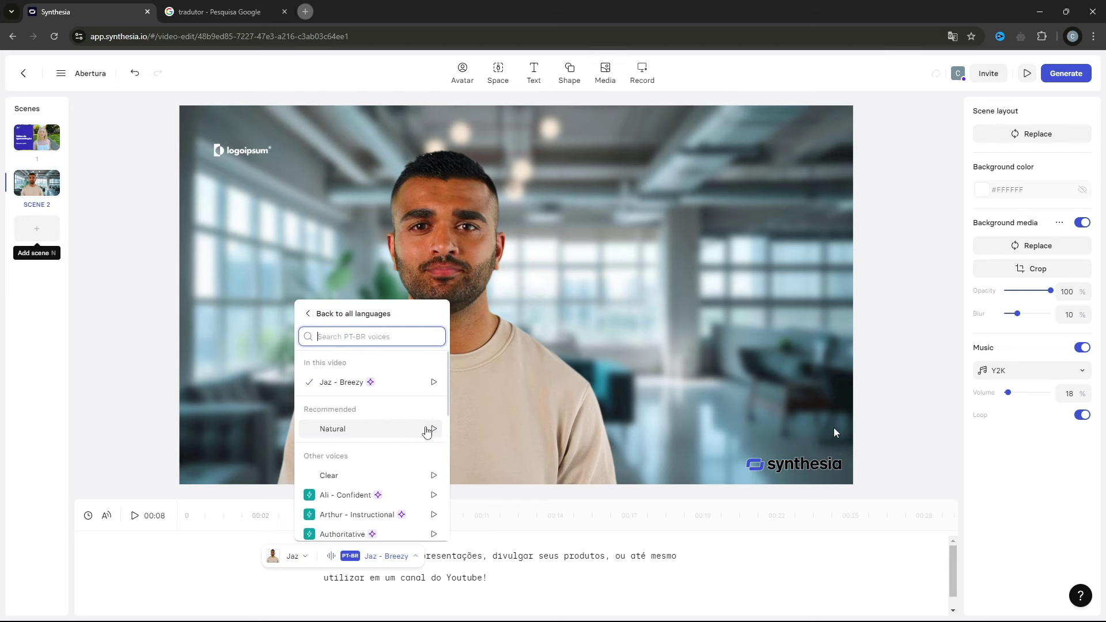
pyautogui.click(434, 430)
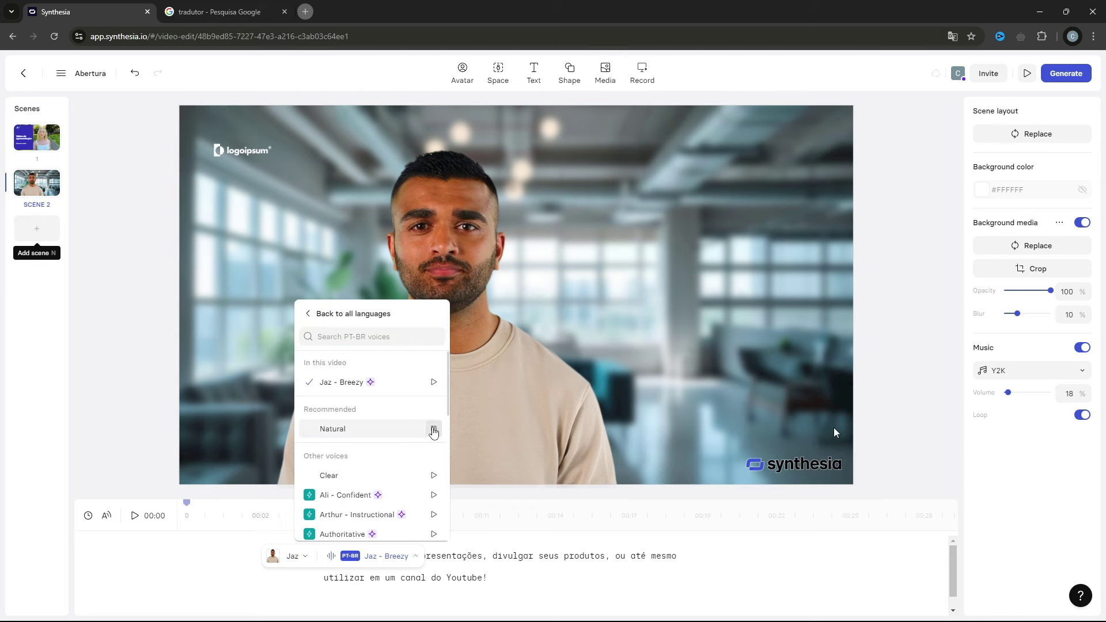
pyautogui.scroll(-5, 431, 461)
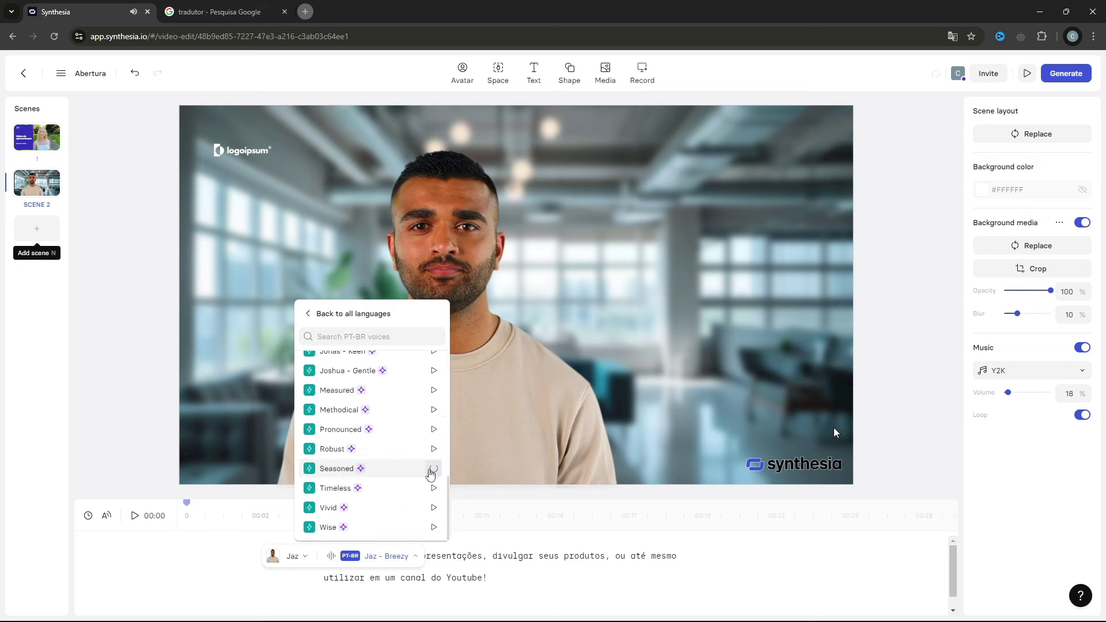
pyautogui.scroll(5, 427, 471)
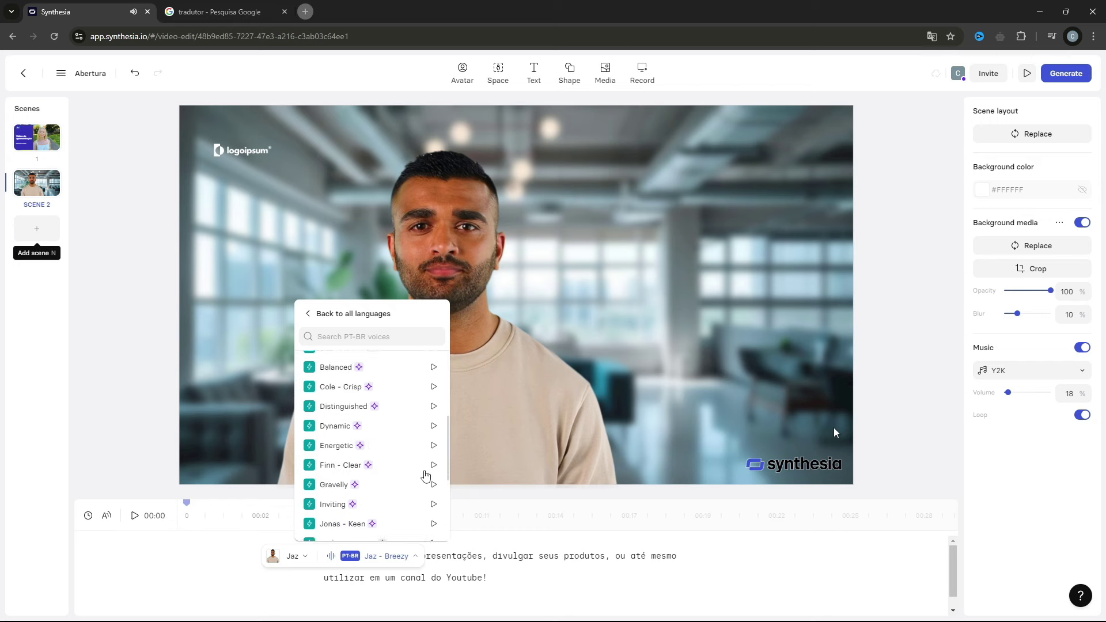
# Replace the second scene's placeholder logo with the MID ART AI logo and move it toward the scene's upper-left corner.
pyautogui.click(233, 154)
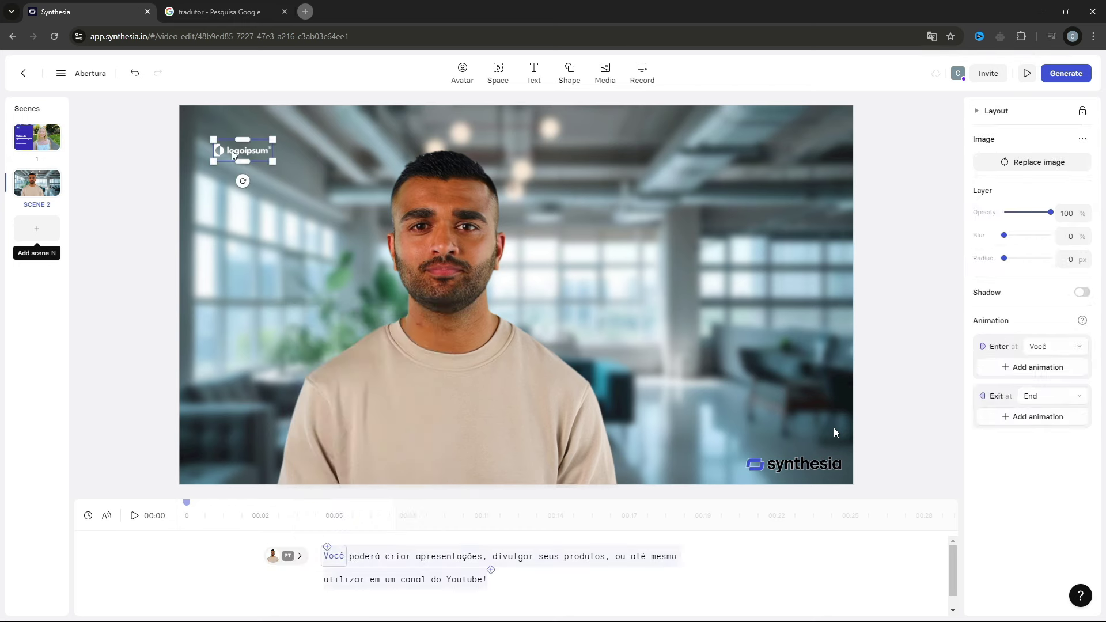
pyautogui.click(1031, 162)
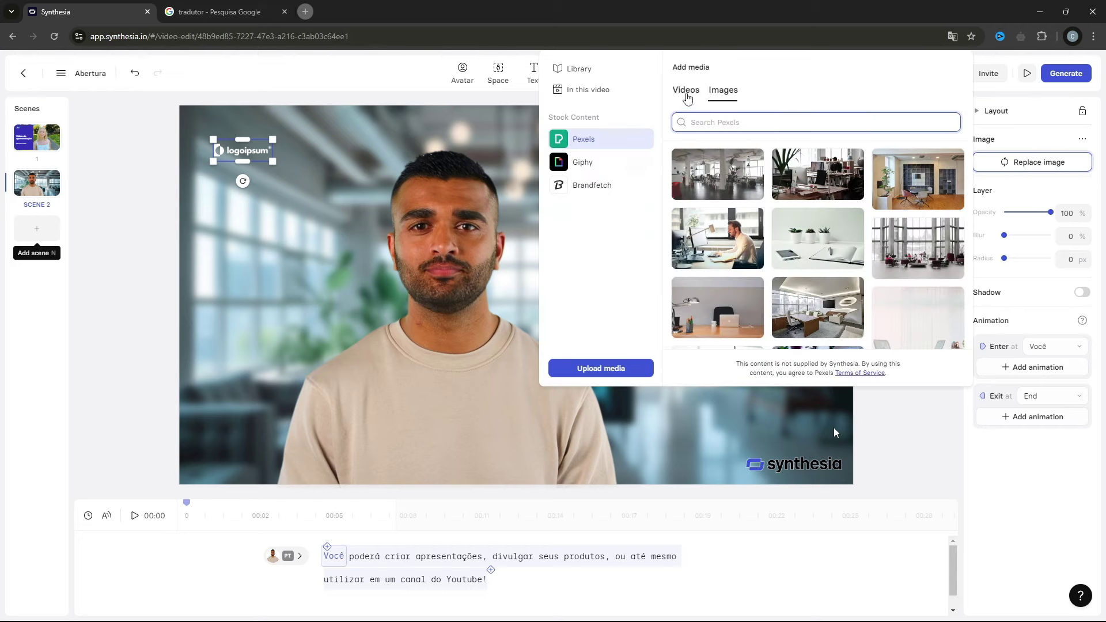
pyautogui.click(282, 171)
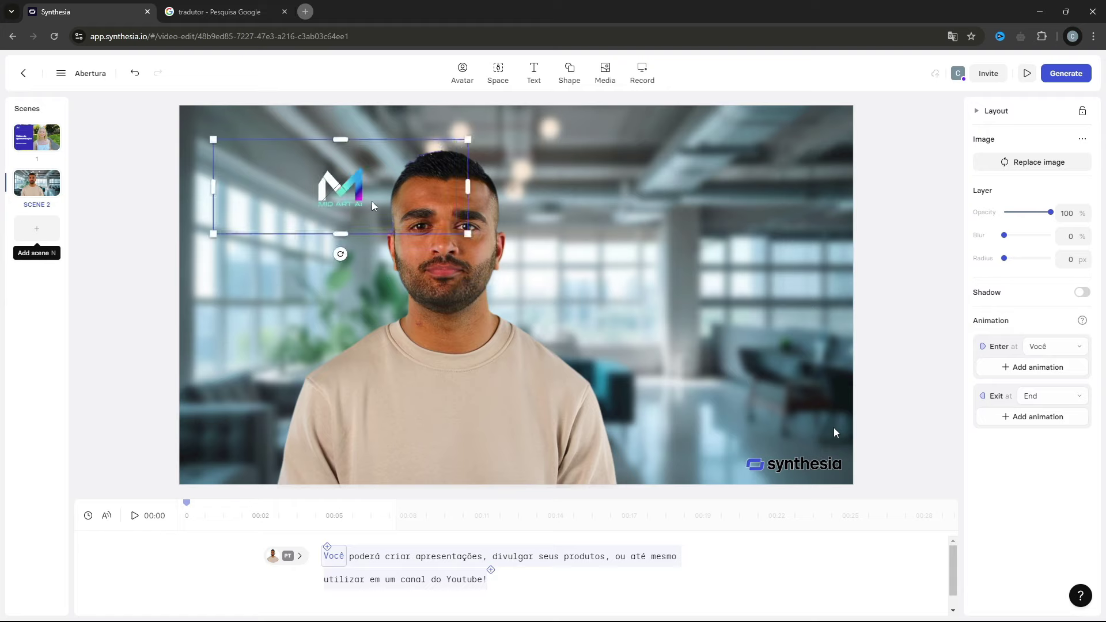
pyautogui.moveTo(341, 186); pyautogui.dragTo(255, 155)
# Add a third scene from the Minimalistic Media template, using the layout with a two-line captioned image beside the speaker.
pyautogui.press('n')
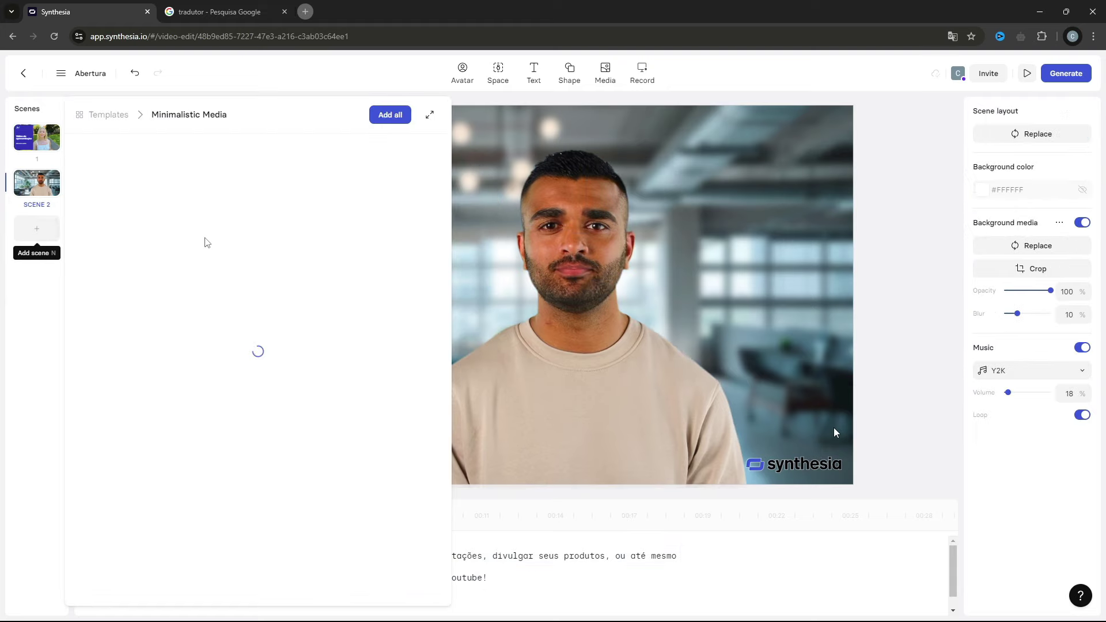
pyautogui.scroll(-5, 231, 367)
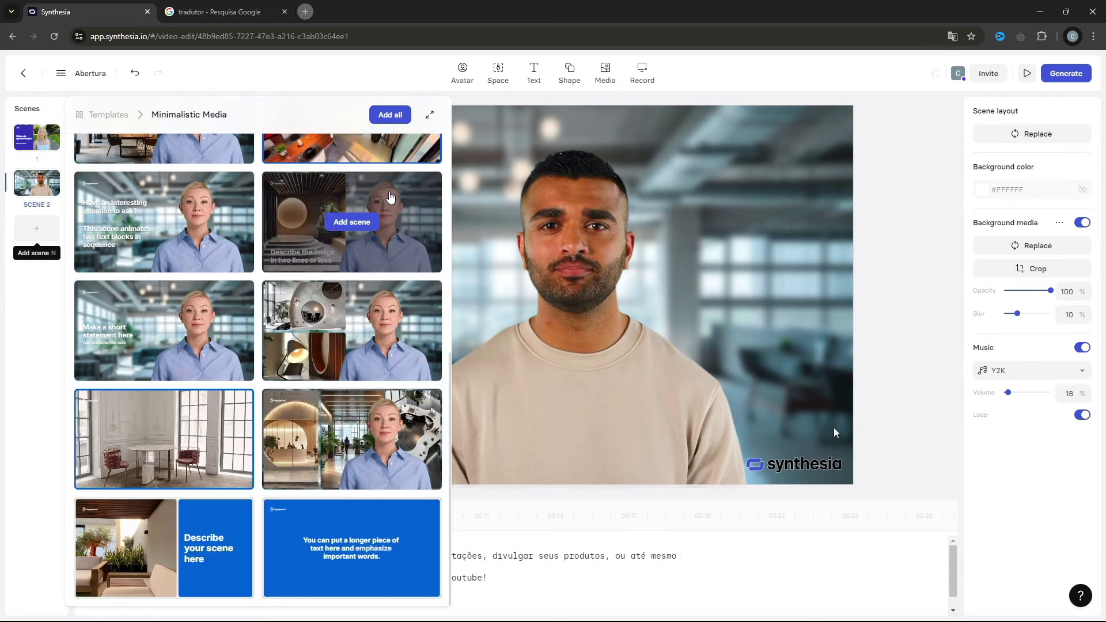
pyautogui.click(350, 223)
# Replace the third scene's speaker with the blonde Ada avatar in the white blouse.
pyautogui.click(309, 558)
pyautogui.scroll(-3, 291, 450)
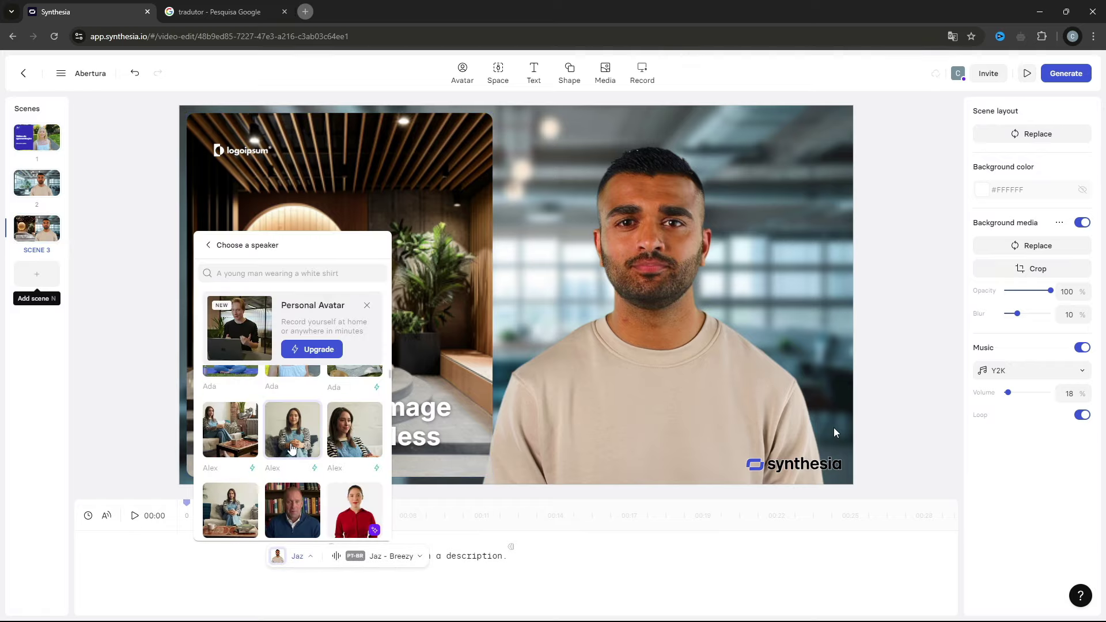
pyautogui.click(278, 438)
pyautogui.click(279, 438)
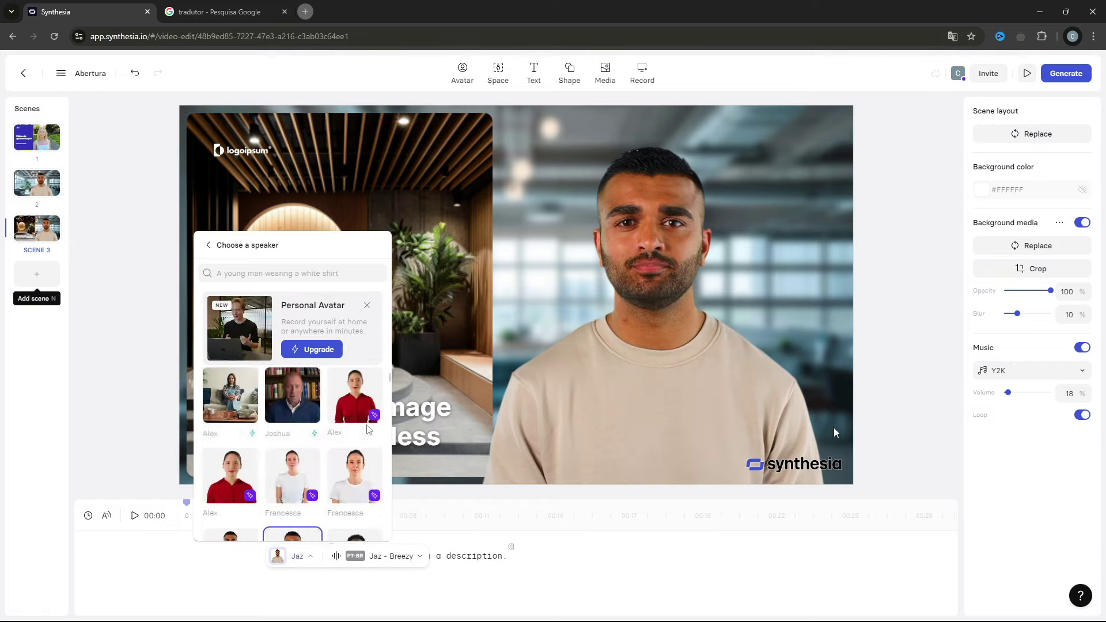
pyautogui.scroll(-4, 300, 461)
pyautogui.click(355, 482)
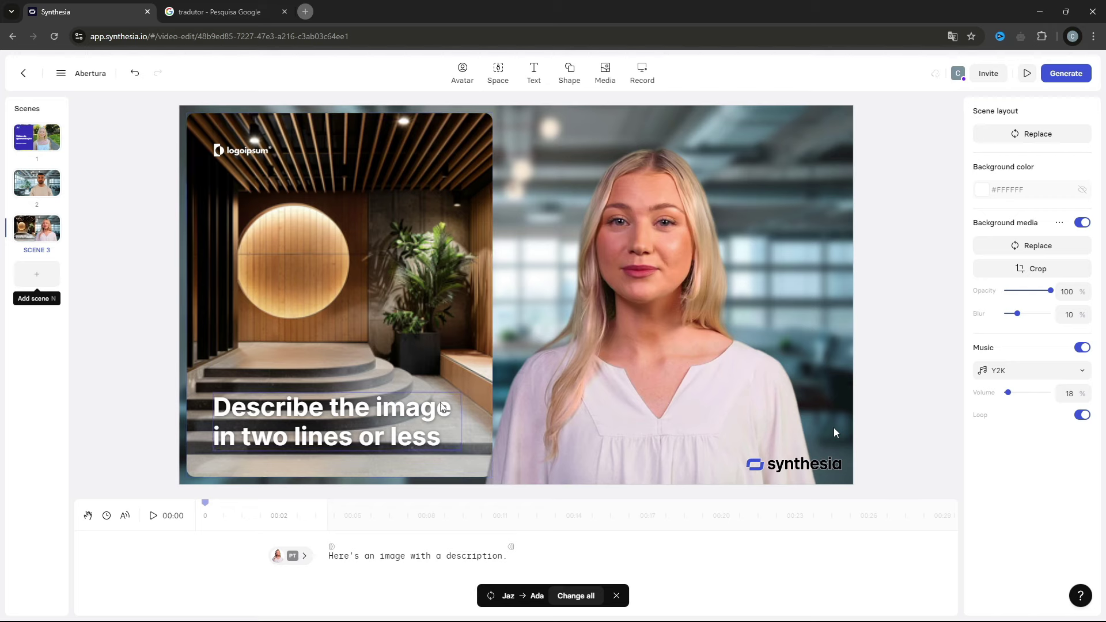
# Replace the third scene's image caption with "Com templates personalizados e muito mais!".
pyautogui.tripleClick(323, 424)
pyautogui.write('Com templates personalizados e muito mais!')
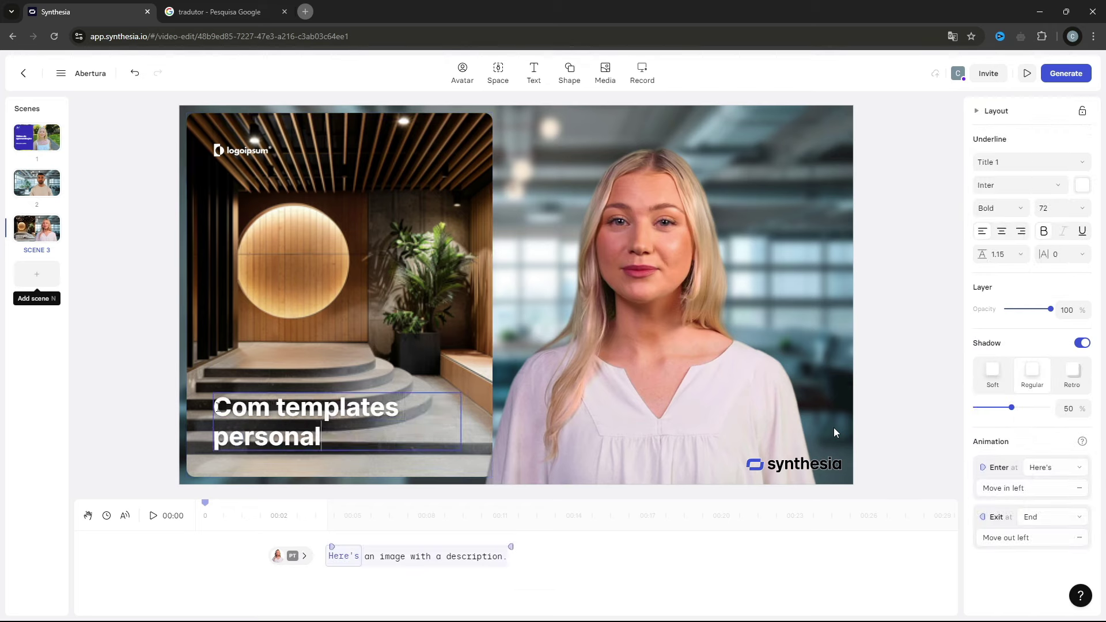
# Replace the third scene's placeholder logo with the MID ART AI logo, adjust it and compare its placement with the second scene.
pyautogui.click(257, 151)
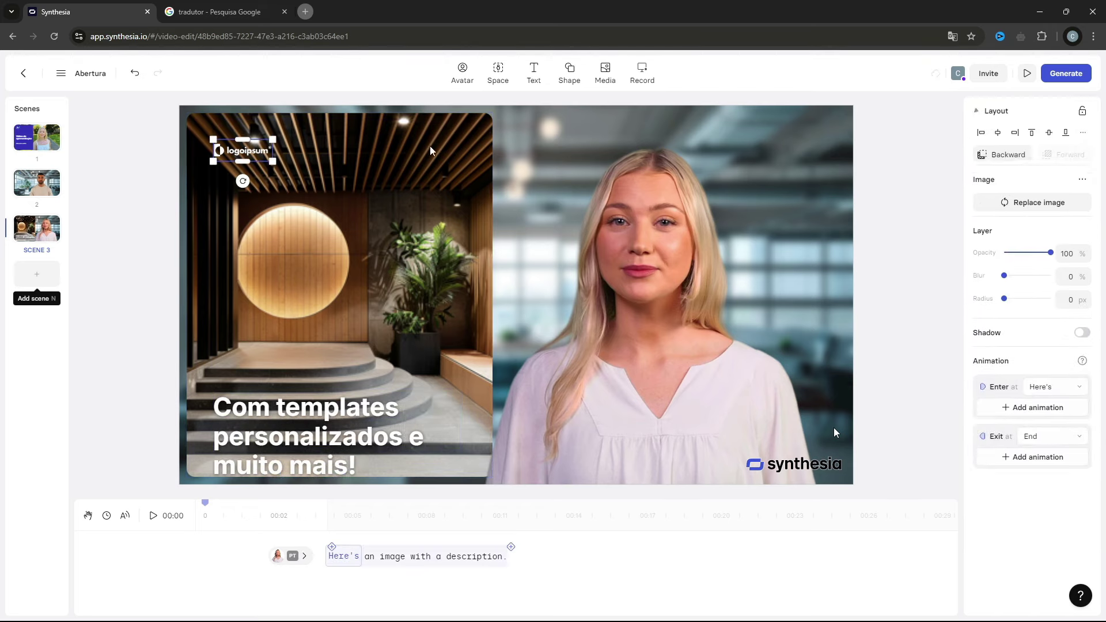
pyautogui.click(1039, 162)
pyautogui.click(599, 89)
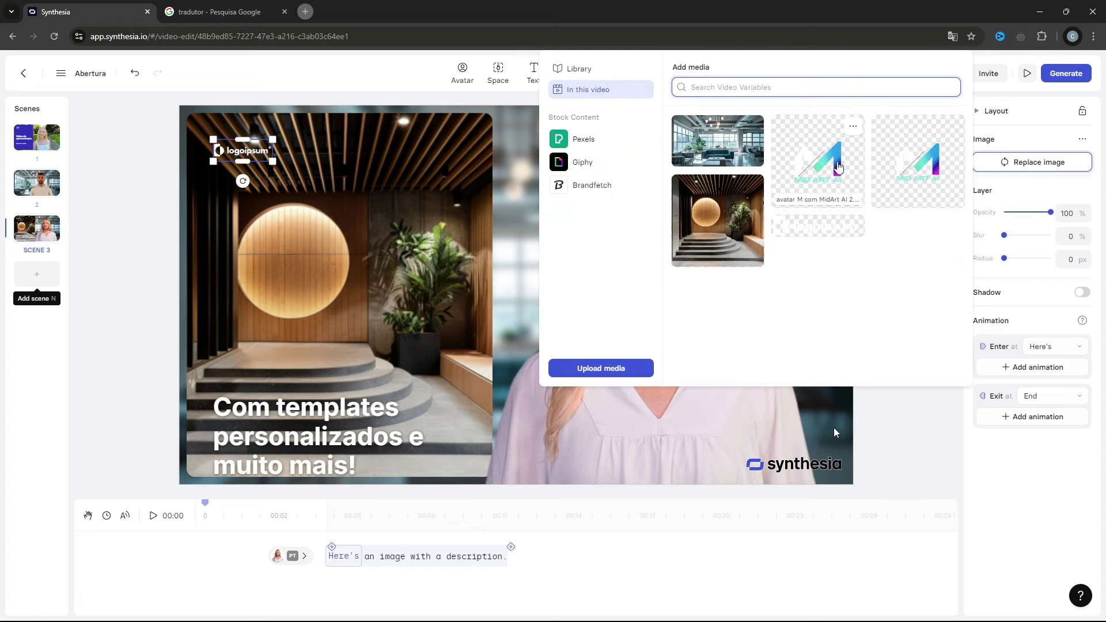
pyautogui.click(824, 167)
pyautogui.moveTo(274, 161)
pyautogui.mouseDown()
pyautogui.moveTo(452, 242)
pyautogui.moveTo(271, 170)
pyautogui.mouseUp()
pyautogui.click(37, 182)
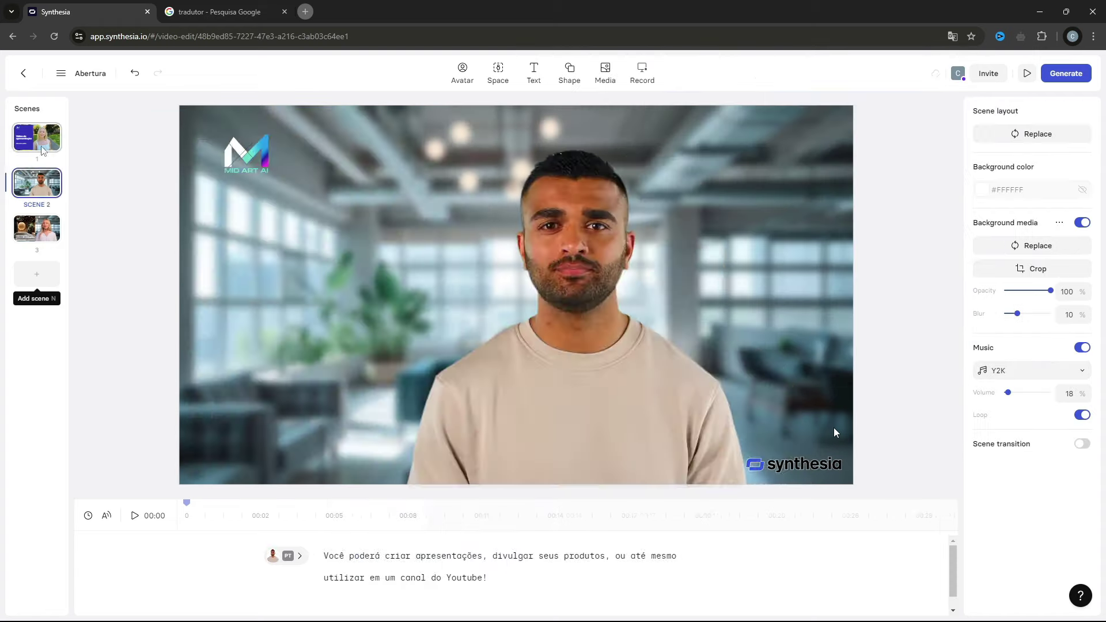
pyautogui.click(36, 228)
# Search Pexels videos for "A.I" and replace the third scene's interior image with the clip of lab-coated people and a robot arm.
pyautogui.click(454, 344)
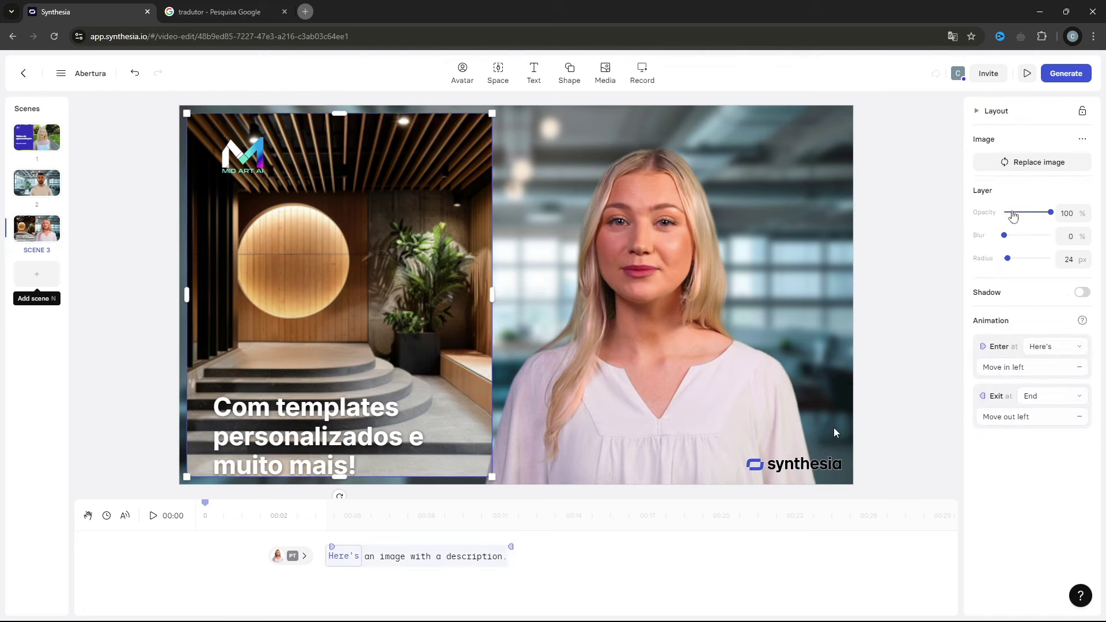
pyautogui.click(1015, 162)
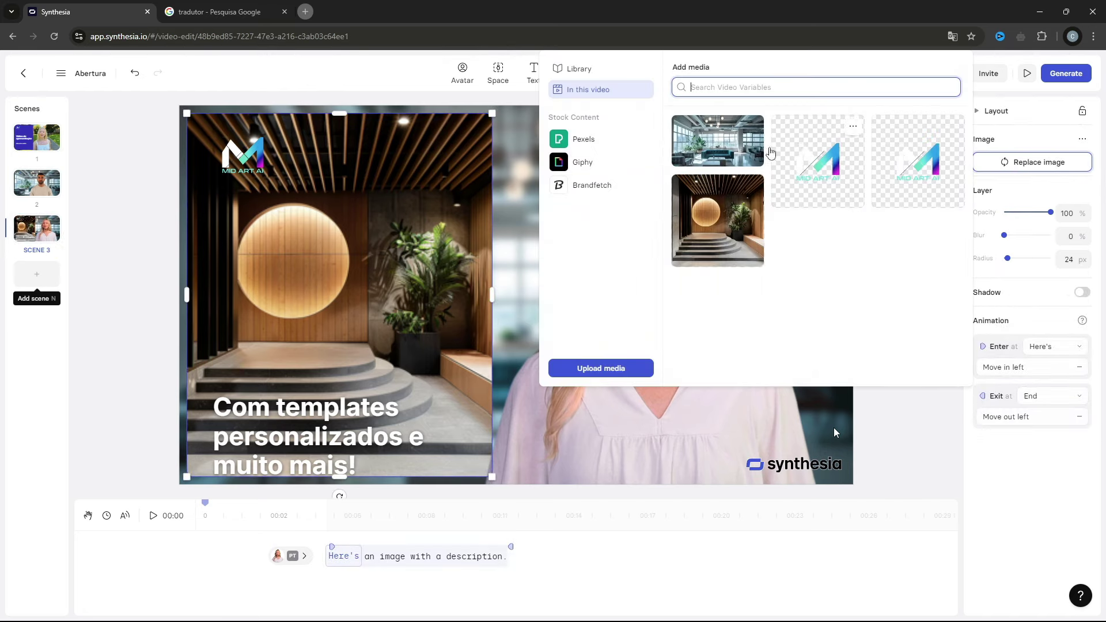
pyautogui.click(594, 152)
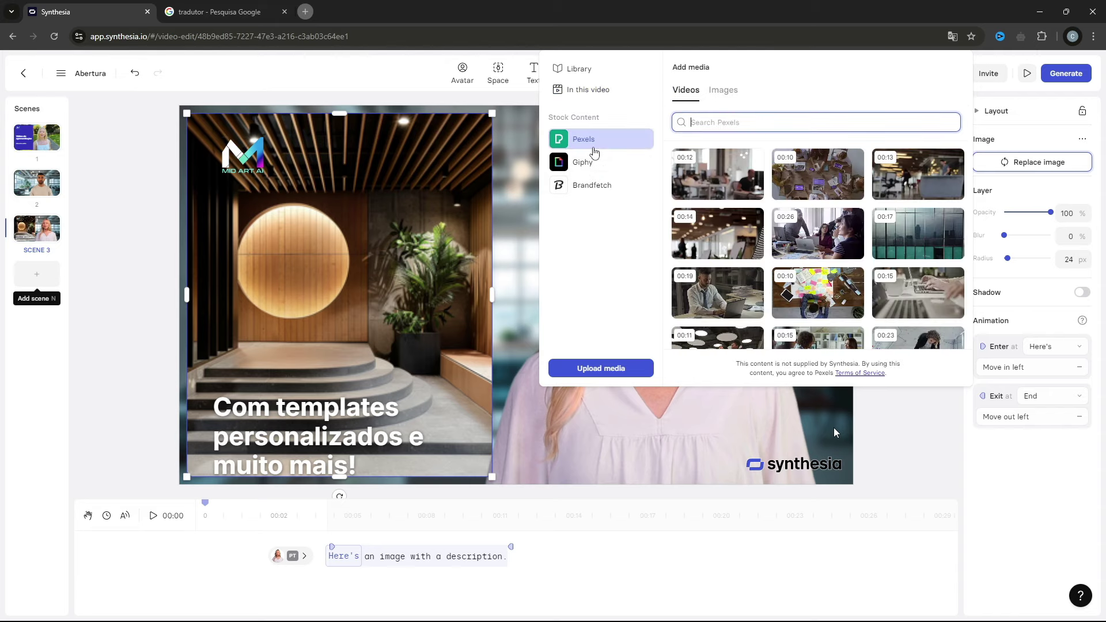
pyautogui.scroll(-1, 778, 171)
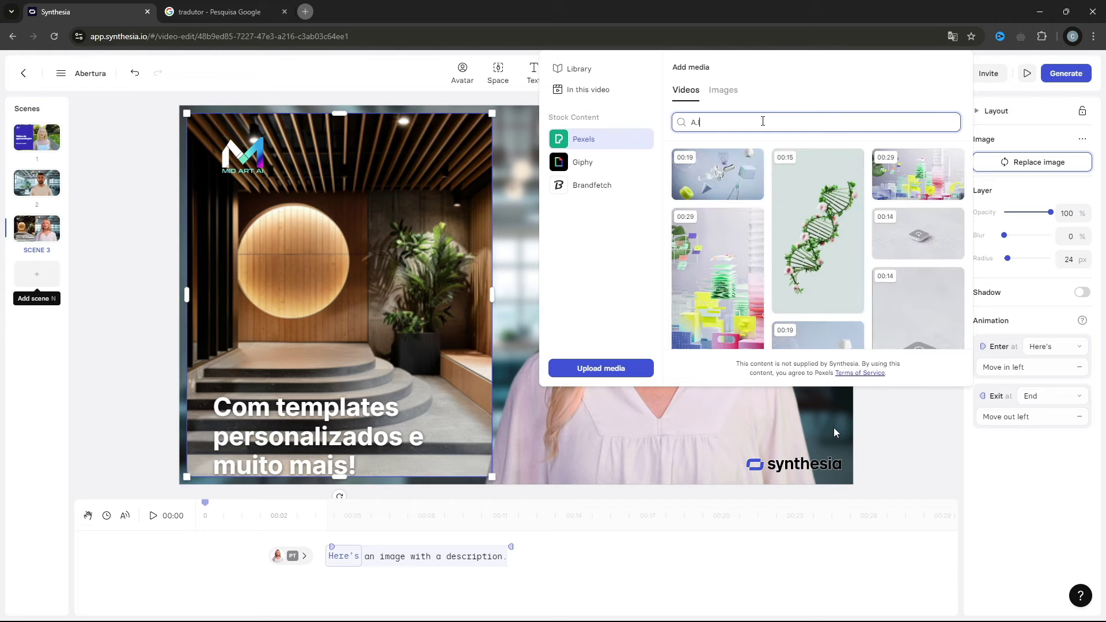
pyautogui.scroll(-5, 810, 255)
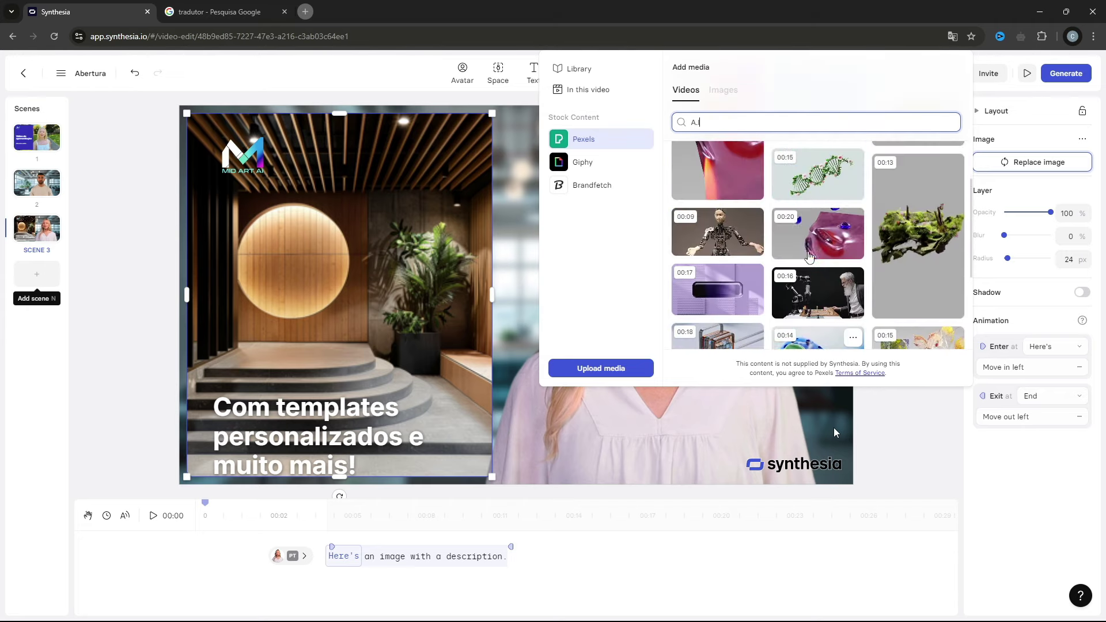
pyautogui.scroll(-3, 819, 265)
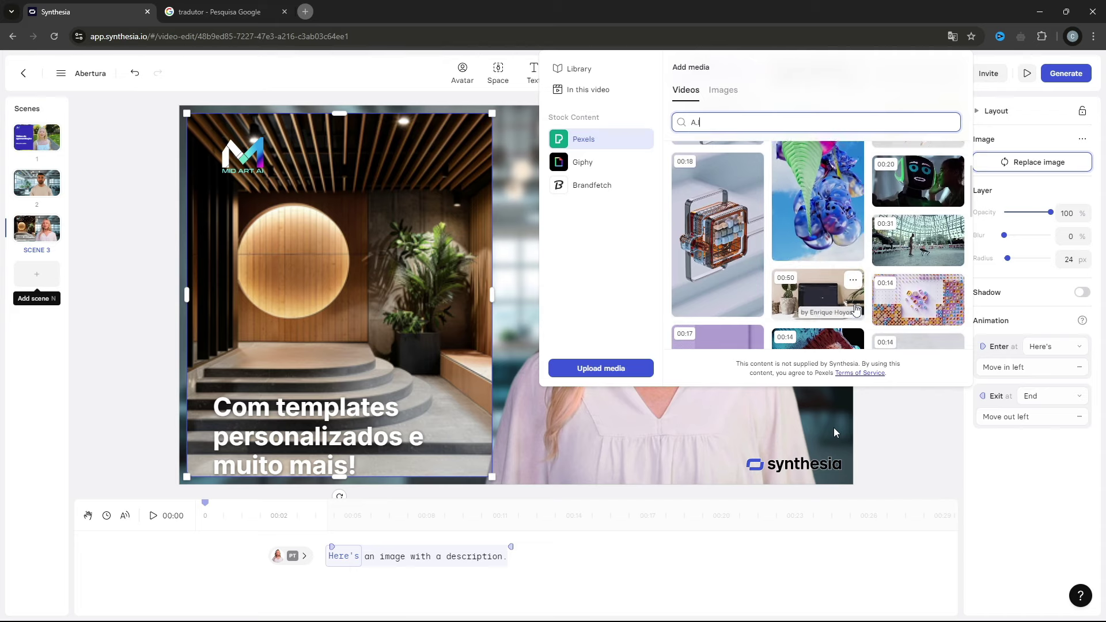
pyautogui.scroll(-5, 856, 310)
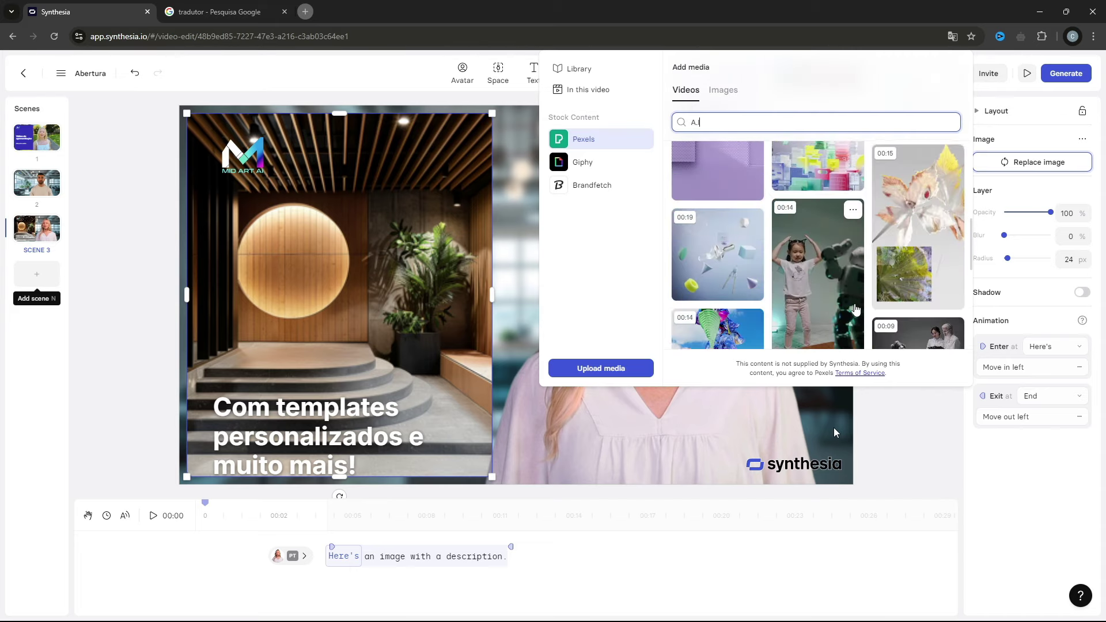
pyautogui.scroll(-6, 855, 309)
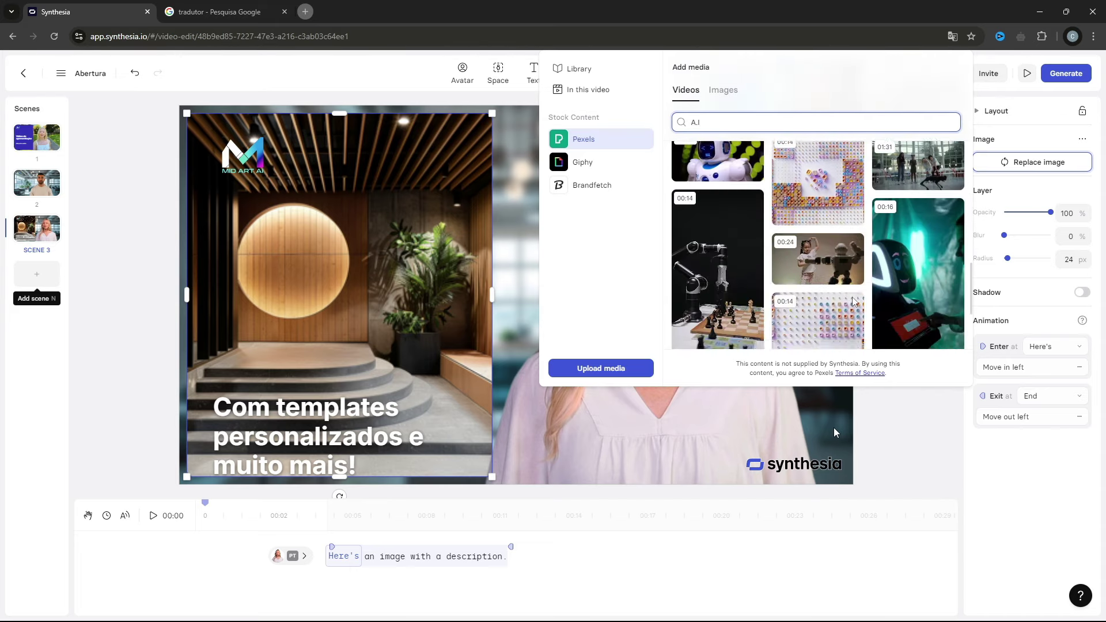
pyautogui.scroll(4, 853, 297)
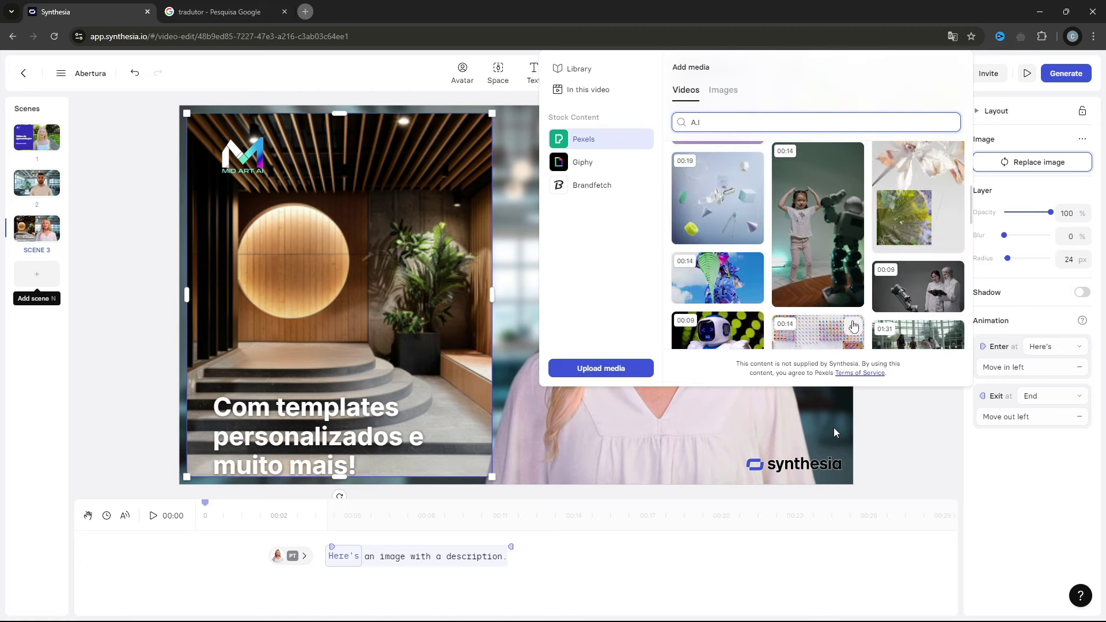
pyautogui.click(913, 286)
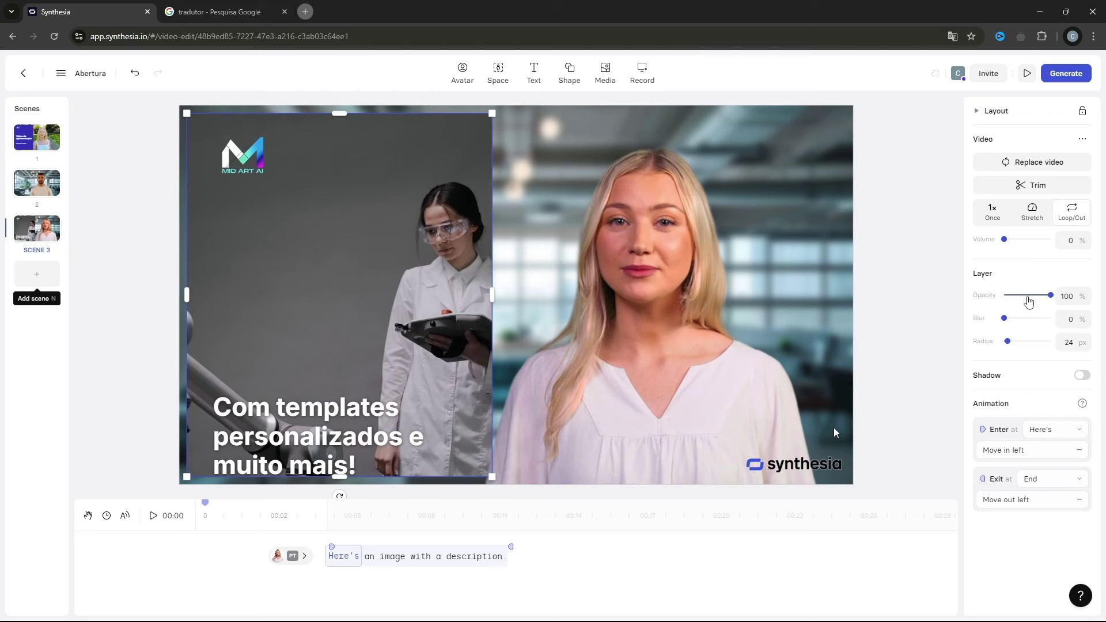
# Shift the lab video slightly to the right within the third scene.
pyautogui.click(1039, 188)
pyautogui.click(398, 290)
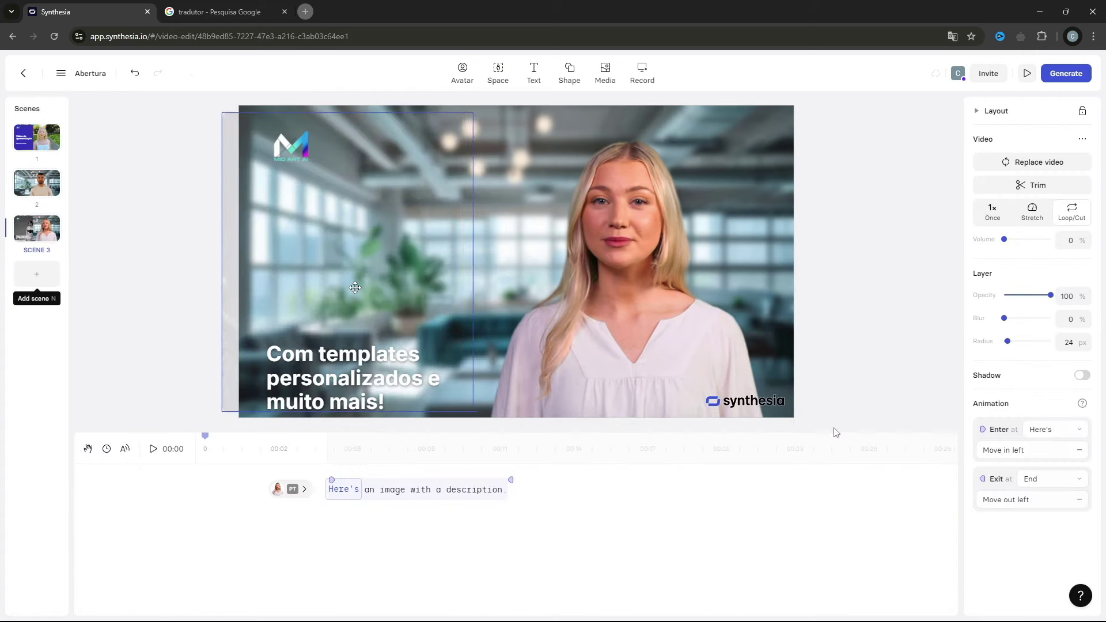
pyautogui.moveTo(397, 291)
pyautogui.mouseDown()
pyautogui.moveTo(353, 287)
pyautogui.moveTo(490, 279)
pyautogui.moveTo(396, 291)
pyautogui.mouseUp()
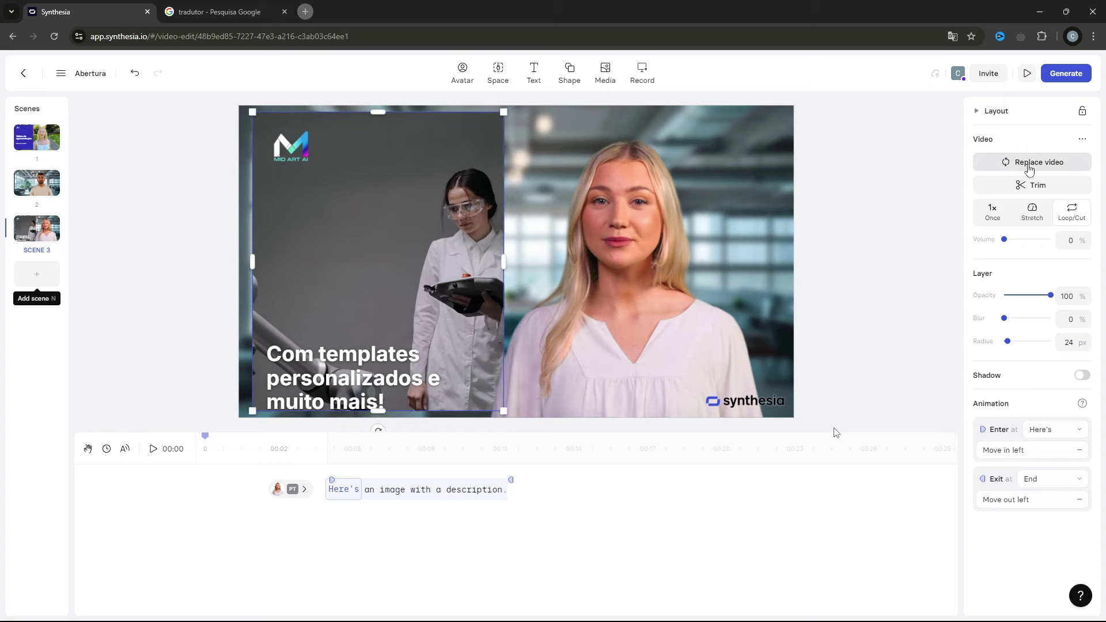
# Play back the first scene and listen to the Leap of Faith track in the Soundstripe music library.
pyautogui.click(37, 137)
pyautogui.click(135, 449)
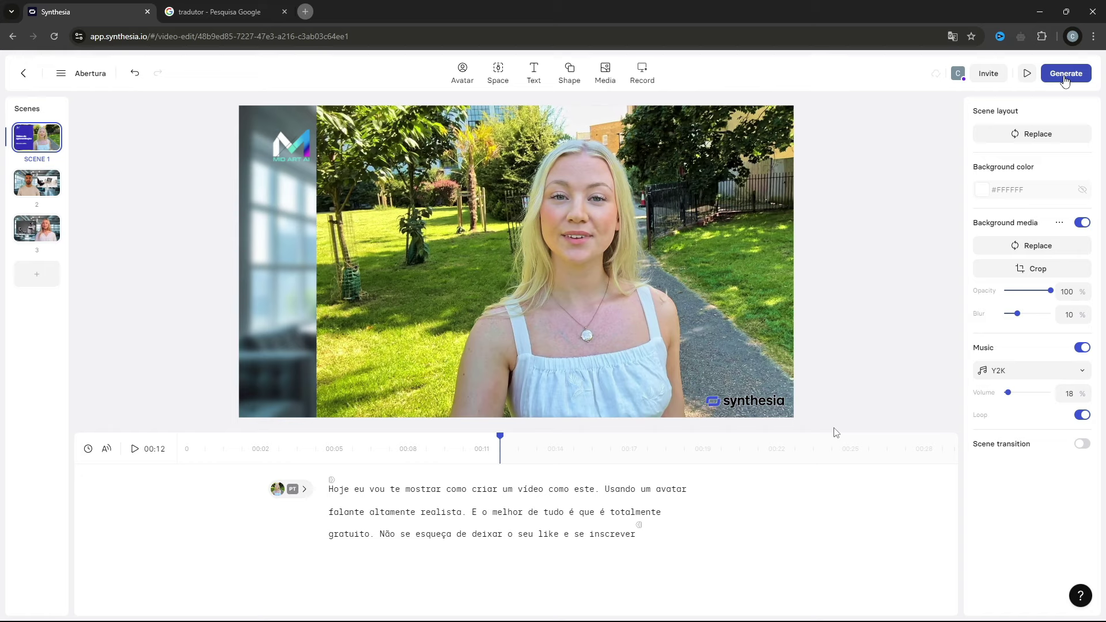
pyautogui.click(1078, 371)
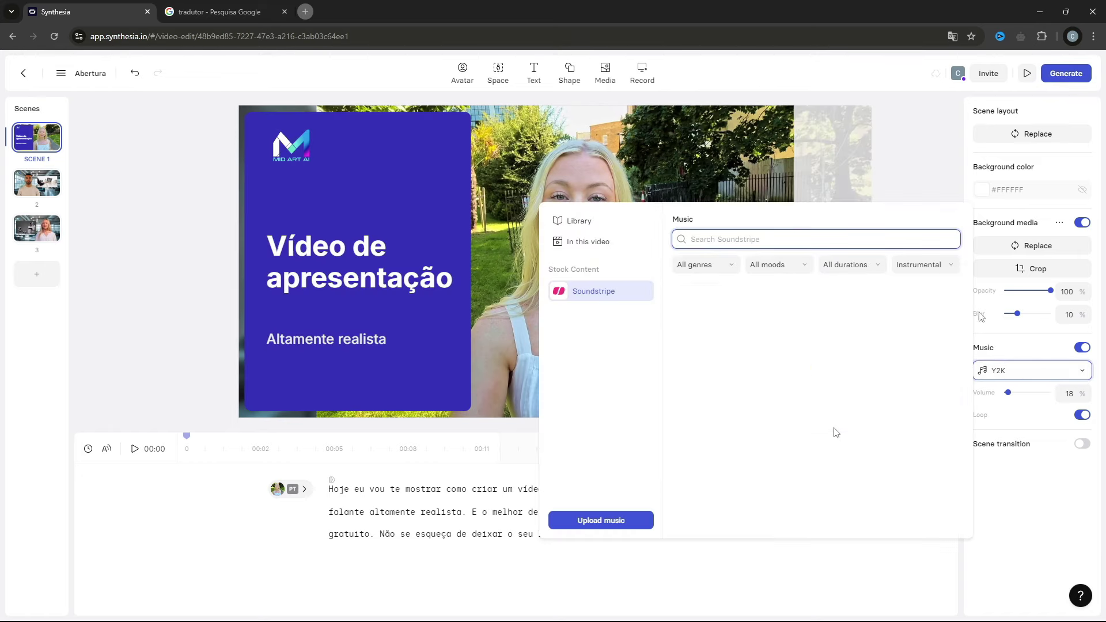
pyautogui.click(680, 302)
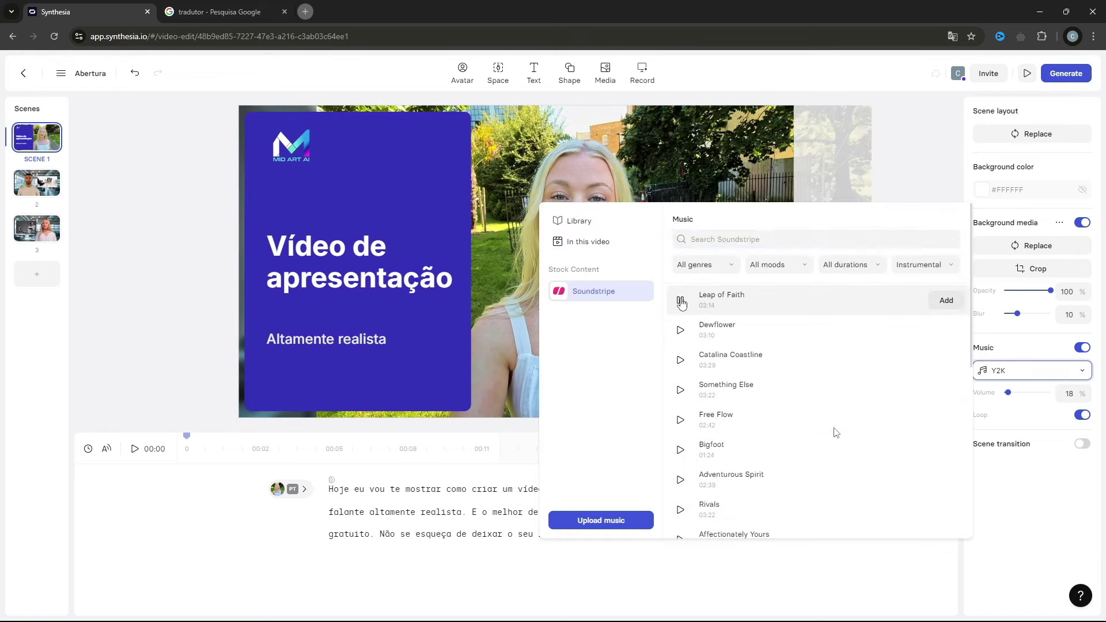
pyautogui.click(853, 173)
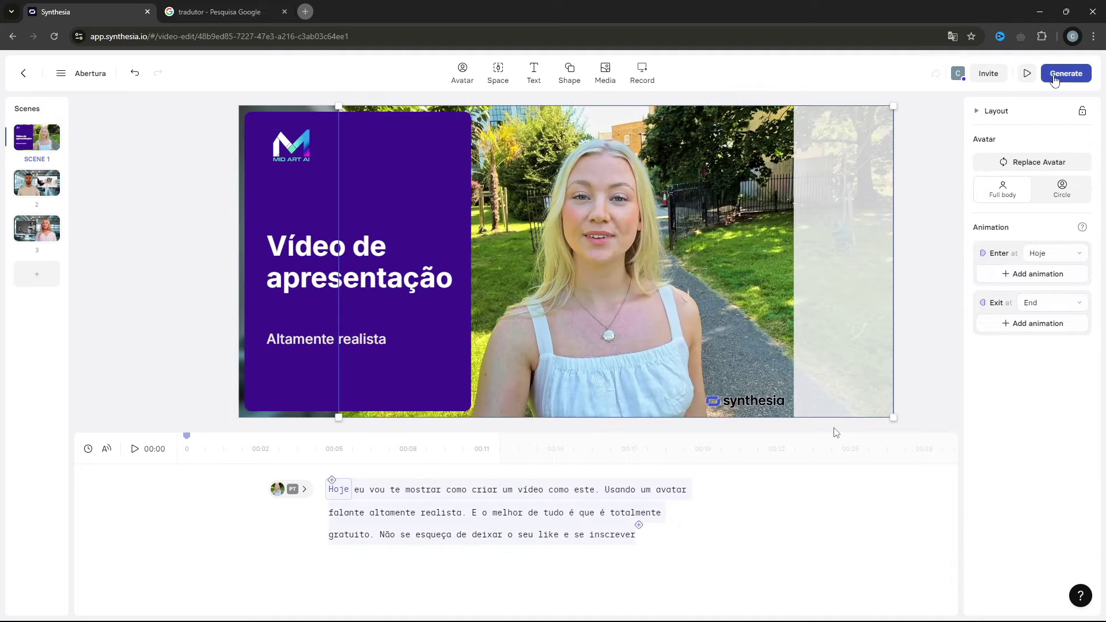
# Watch the draft preview of the whole video and generate the final video titled "Abertura".
pyautogui.click(1027, 74)
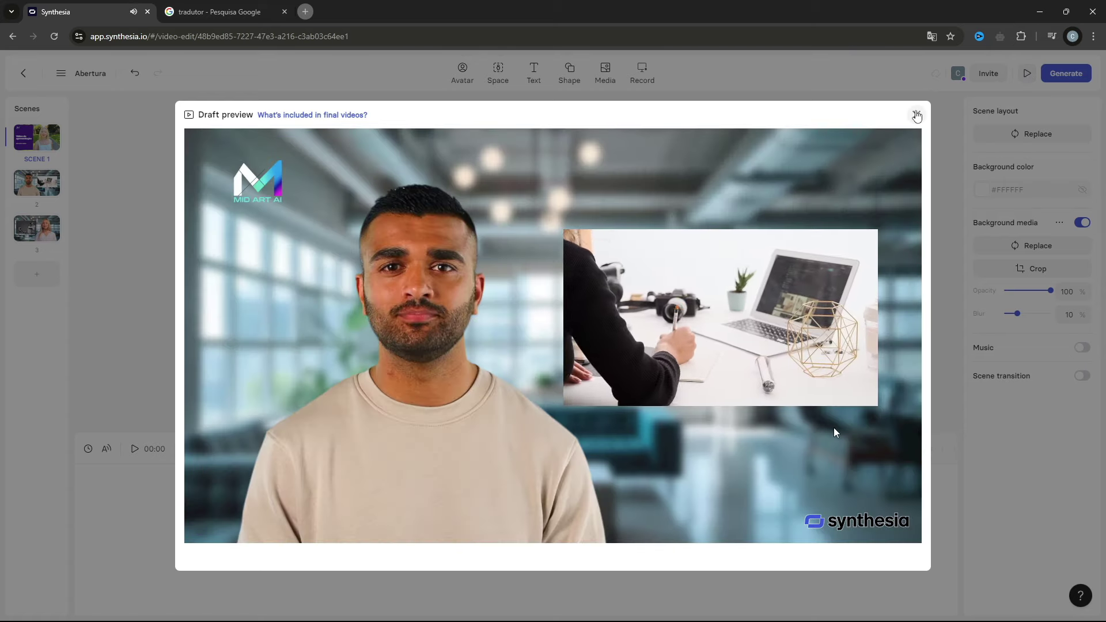
pyautogui.click(917, 115)
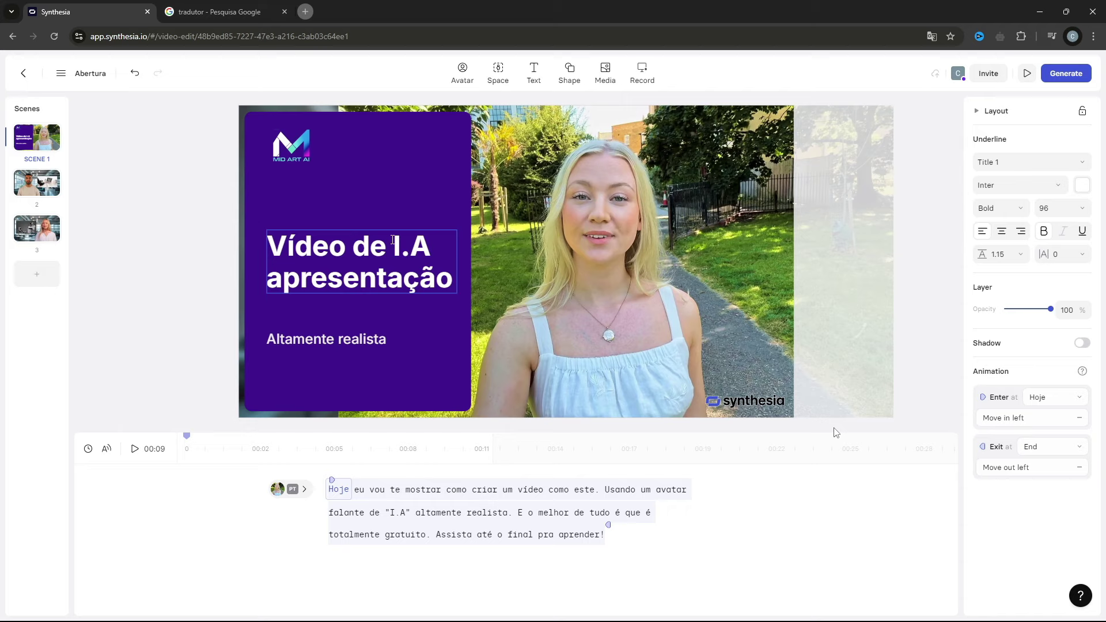
pyautogui.click(1066, 73)
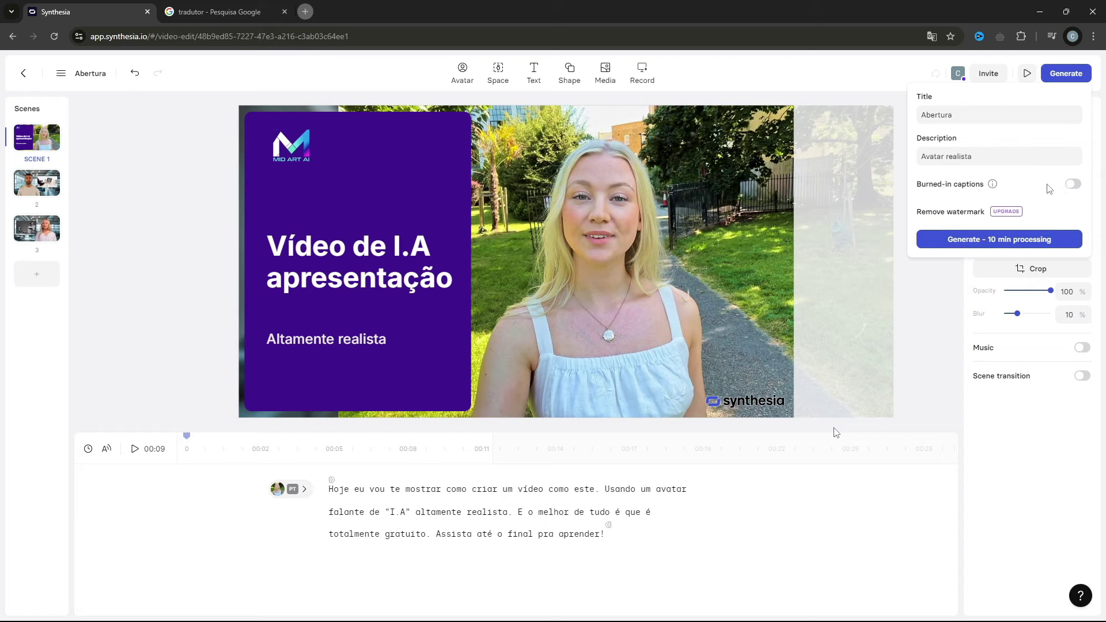
pyautogui.click(983, 242)
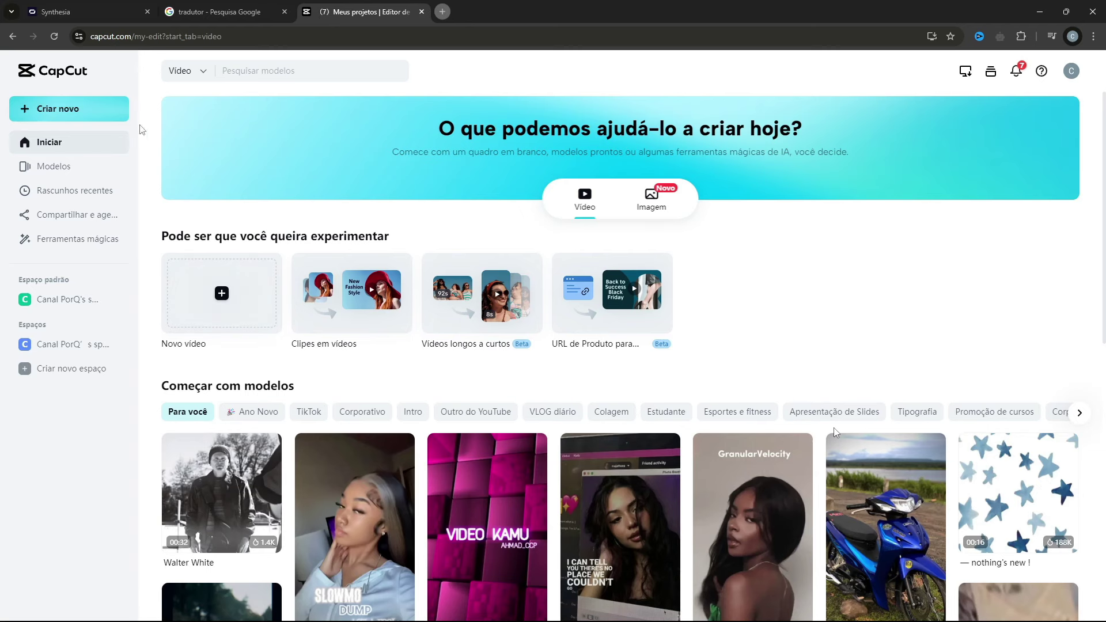
# Open a new 16:9 video in CapCut's web editor and return to the CapCut home page.
pyautogui.click(110, 112)
pyautogui.click(73, 209)
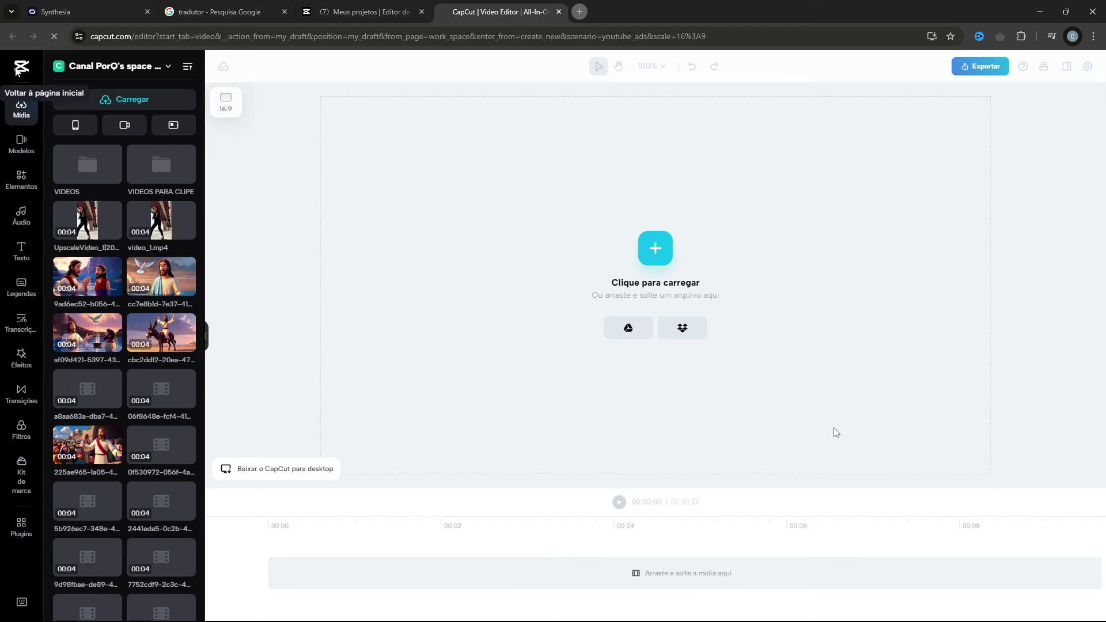
pyautogui.click(17, 73)
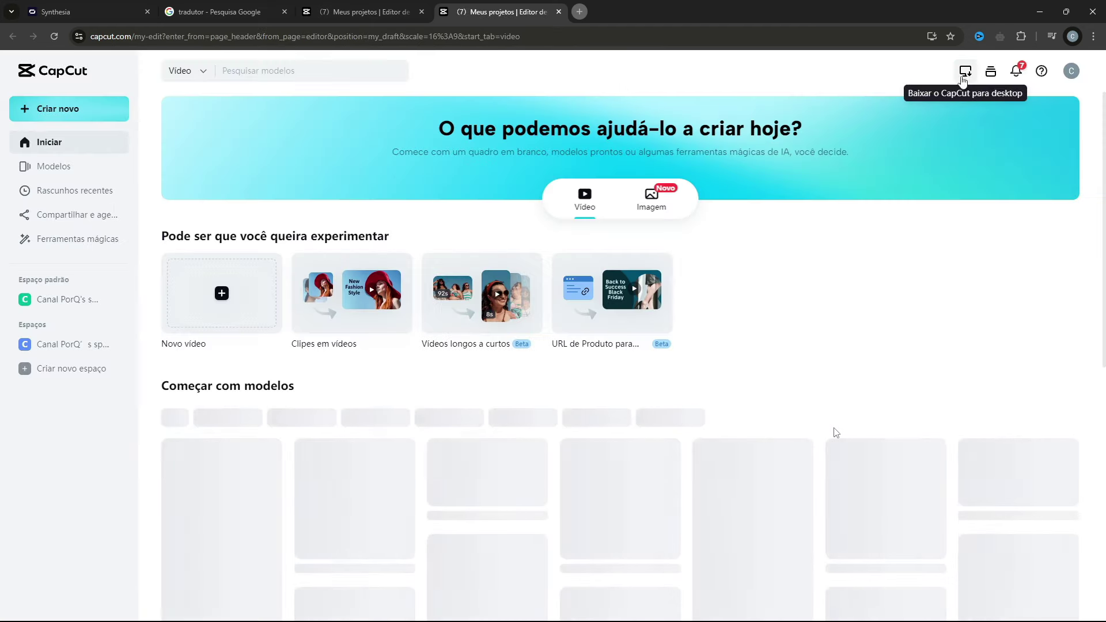
# Switch to the CapCut desktop app.
pyautogui.click(668, 606)
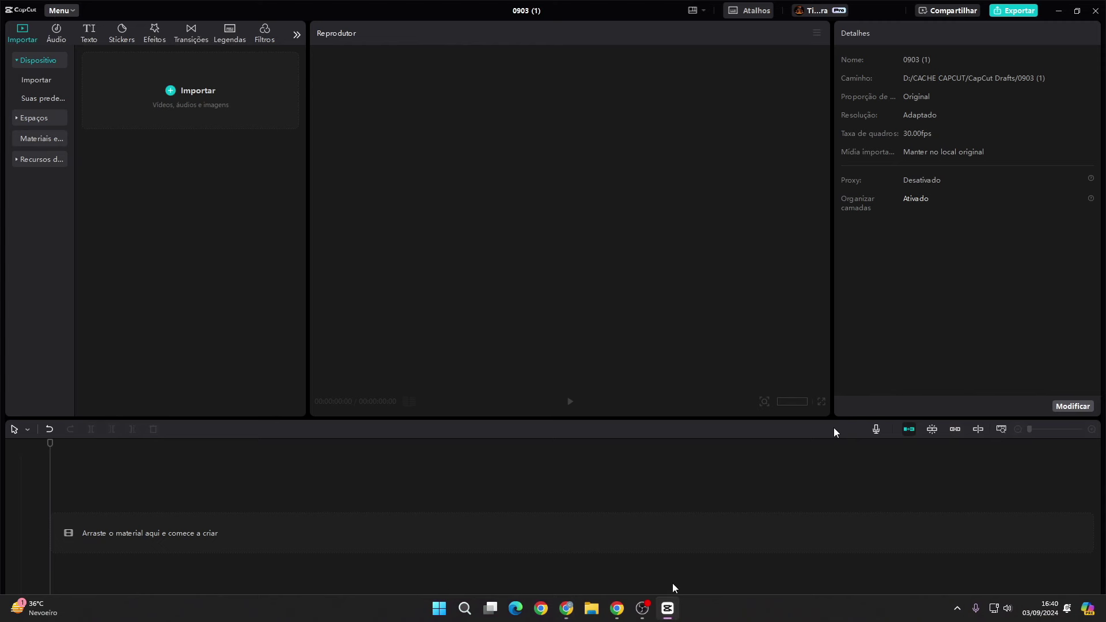